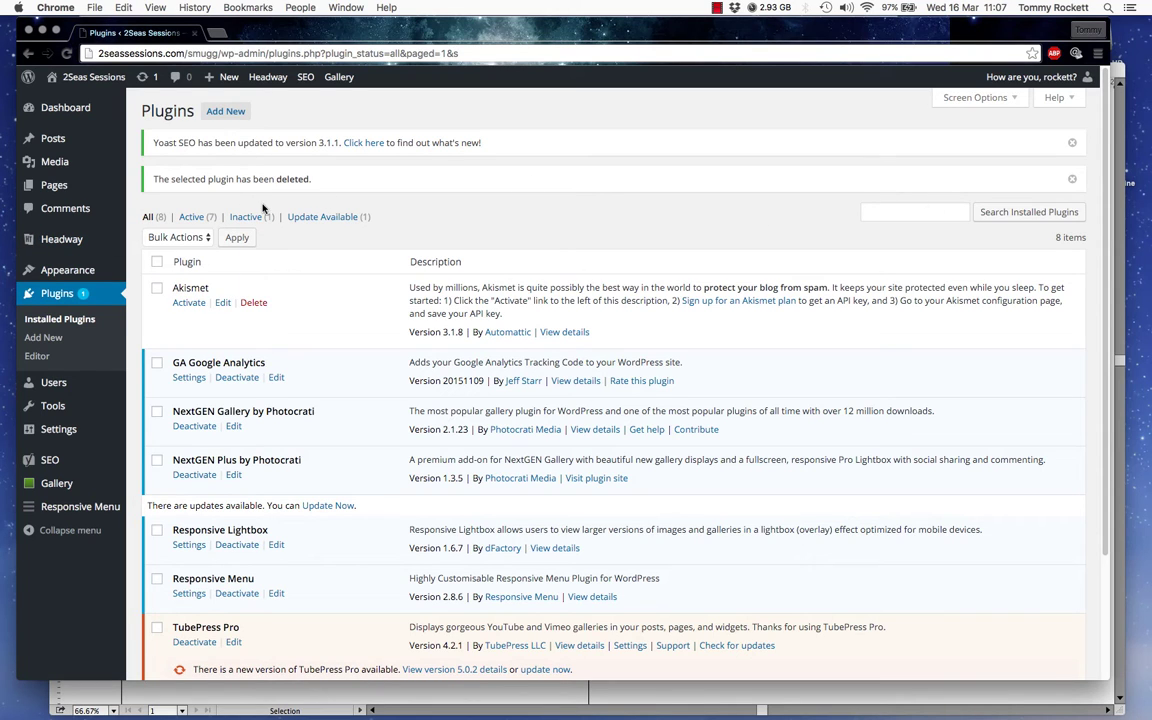
# Search Add New plugins for Duplicator, then install and activate Duplicator 1.1.4.
pyautogui.click(55, 339)
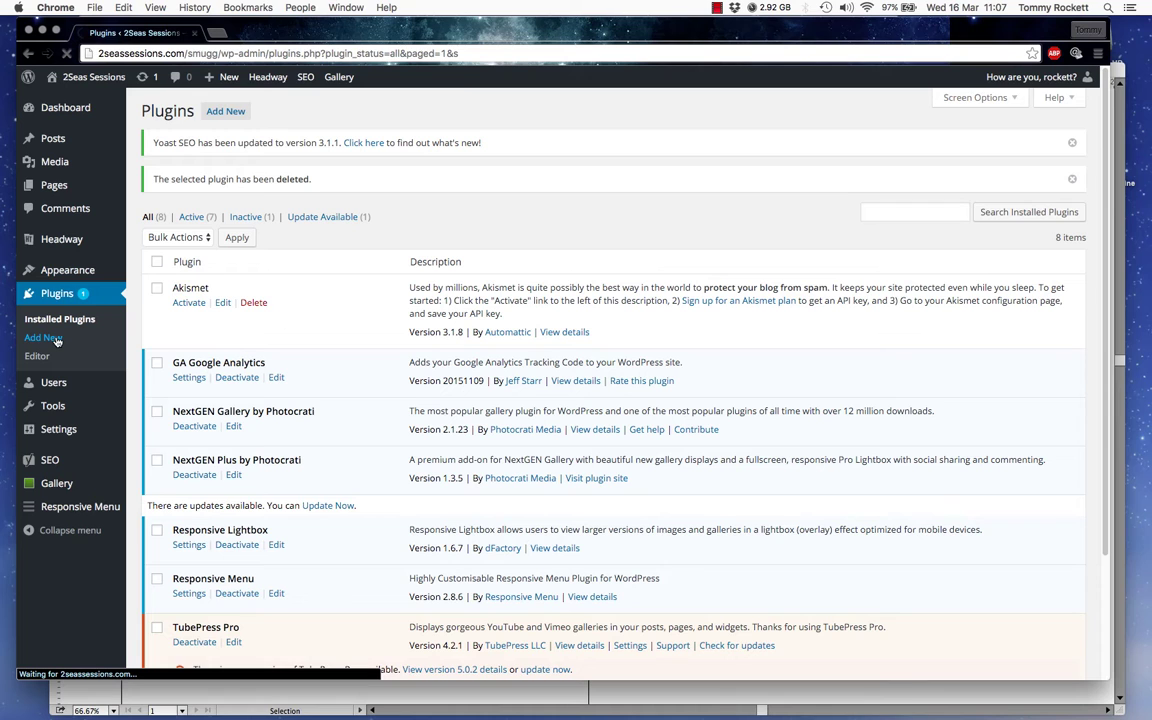
pyautogui.click(952, 186)
pyautogui.write('Duplicator')
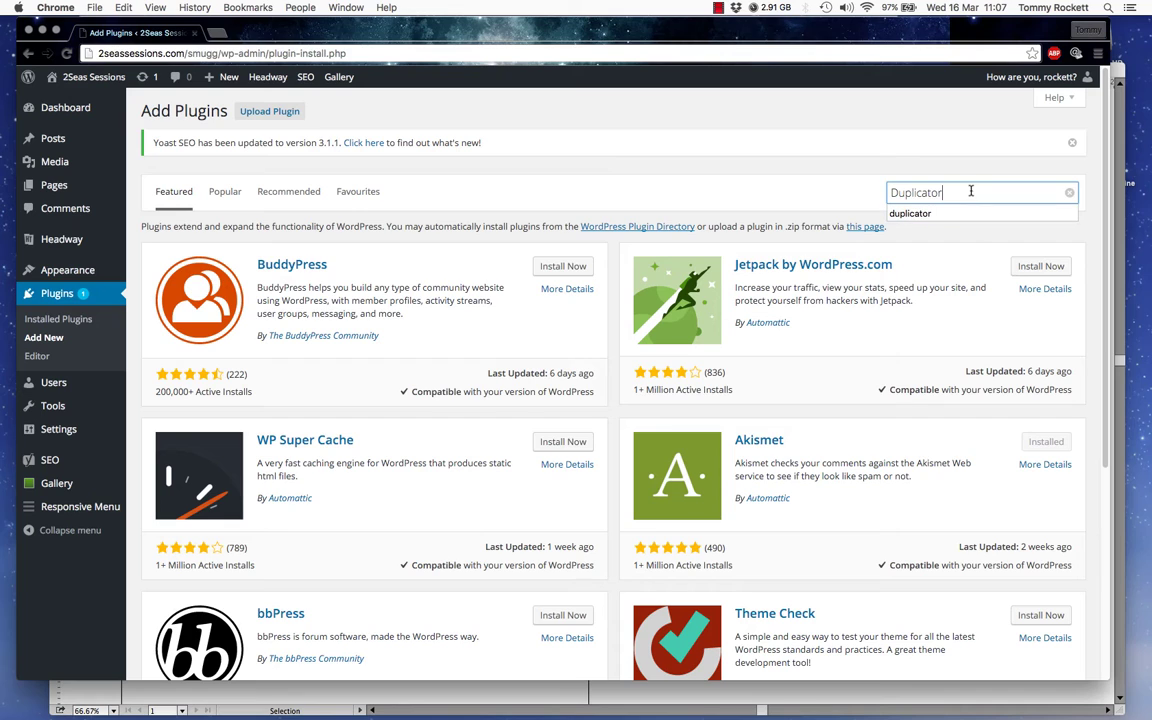
pyautogui.press('Return')
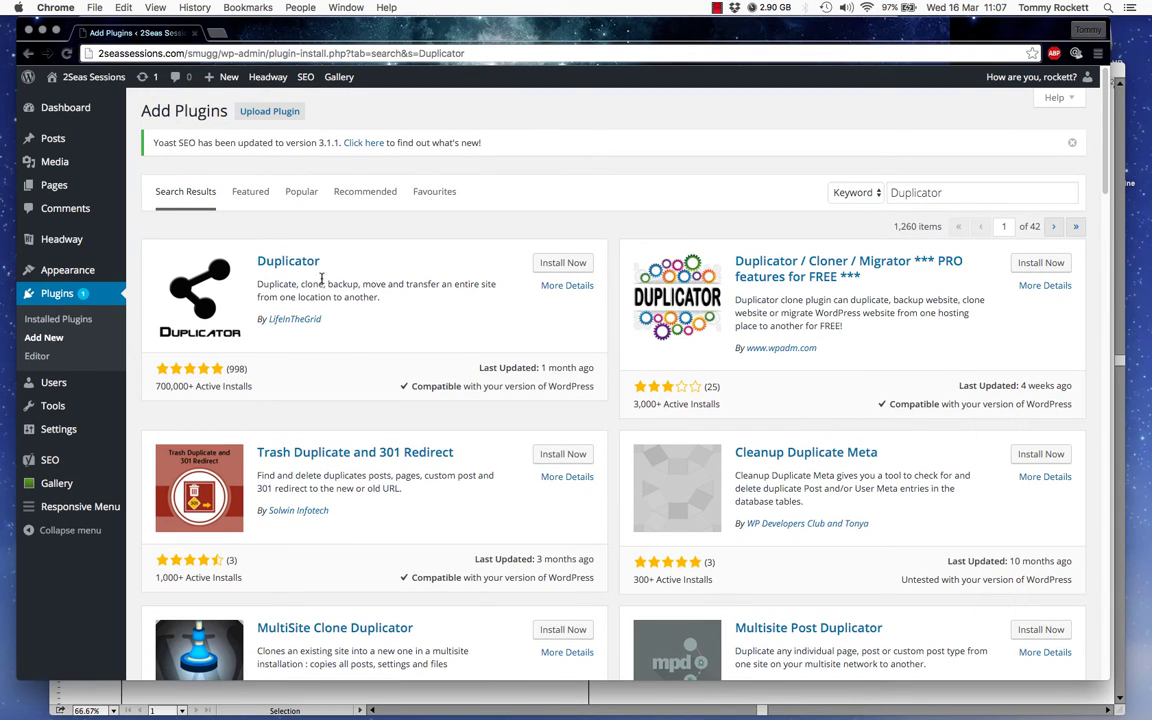
pyautogui.click(563, 263)
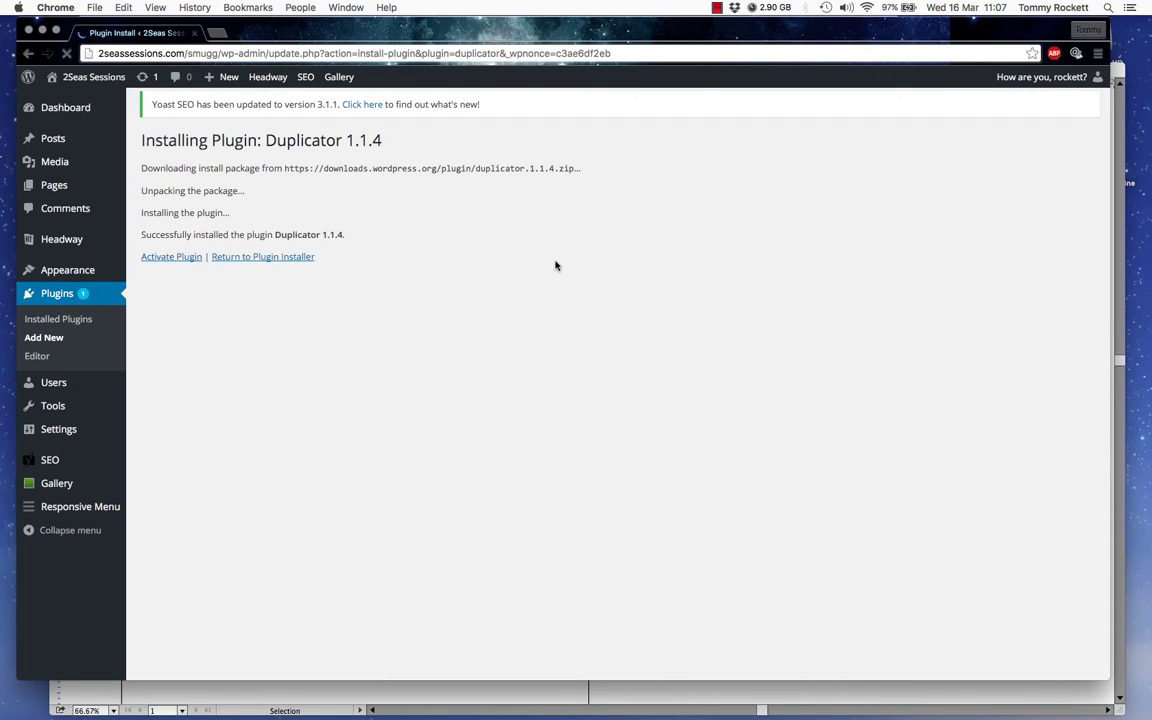
pyautogui.click(166, 258)
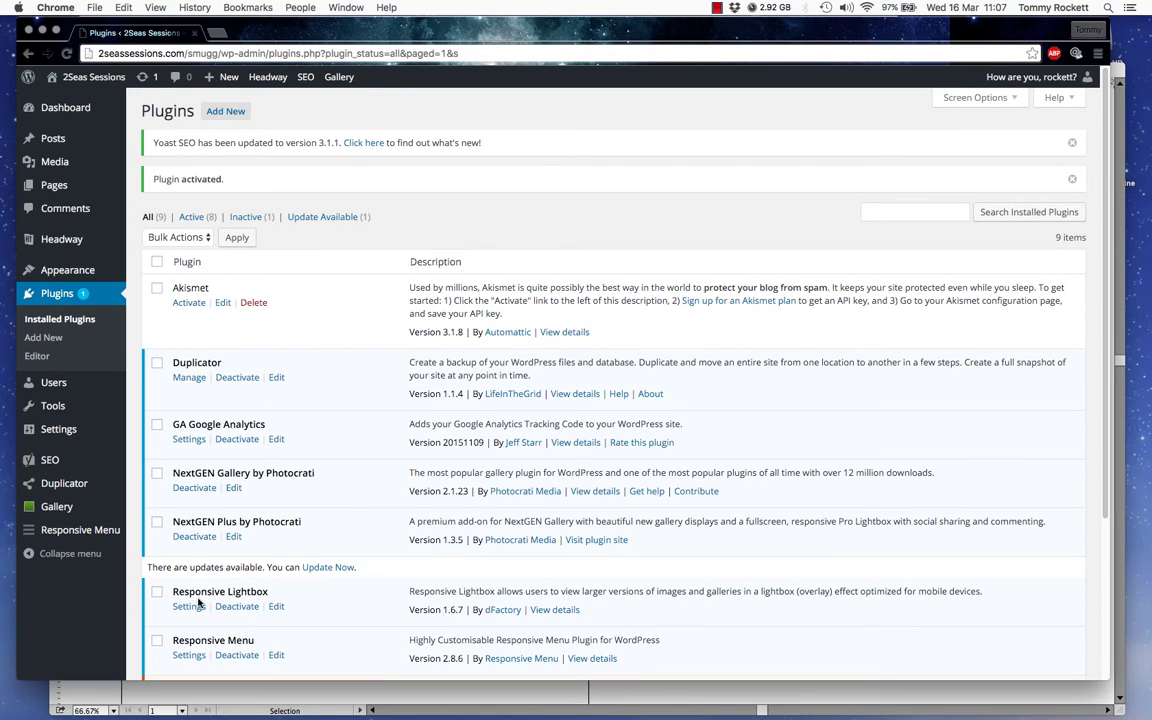
pyautogui.moveTo(64, 483)
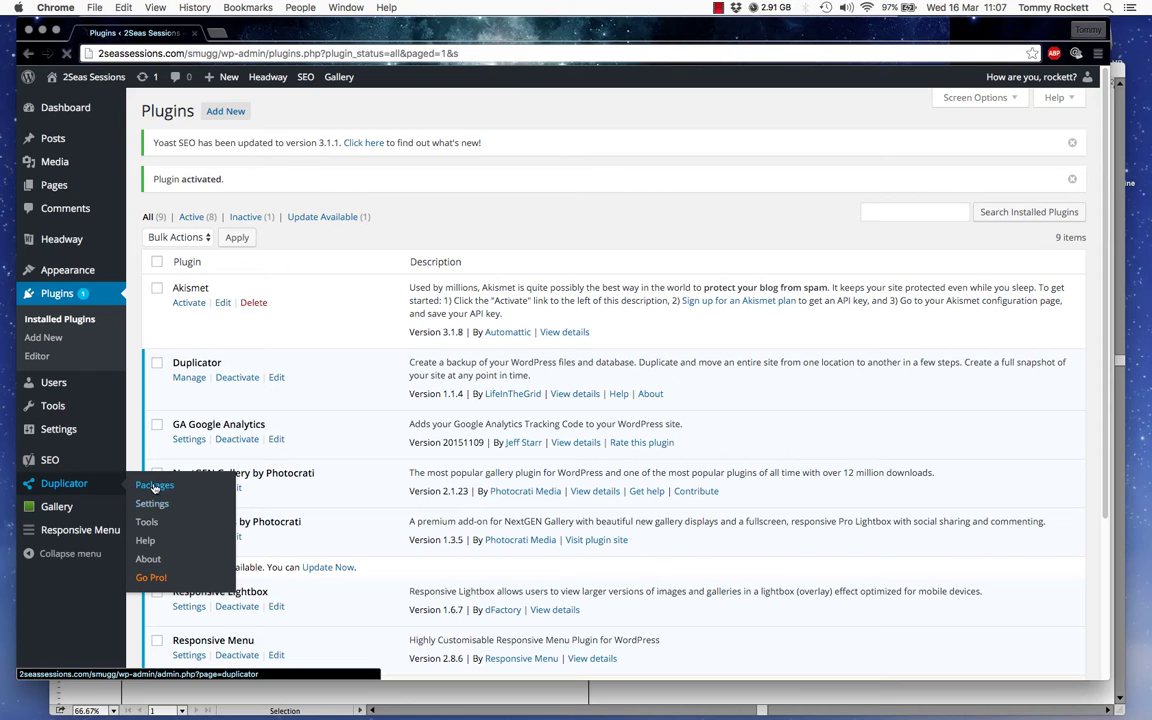
# Review Duplicator's Settings page, leaving the defaults, and return to the empty Packages list.
pyautogui.click(155, 487)
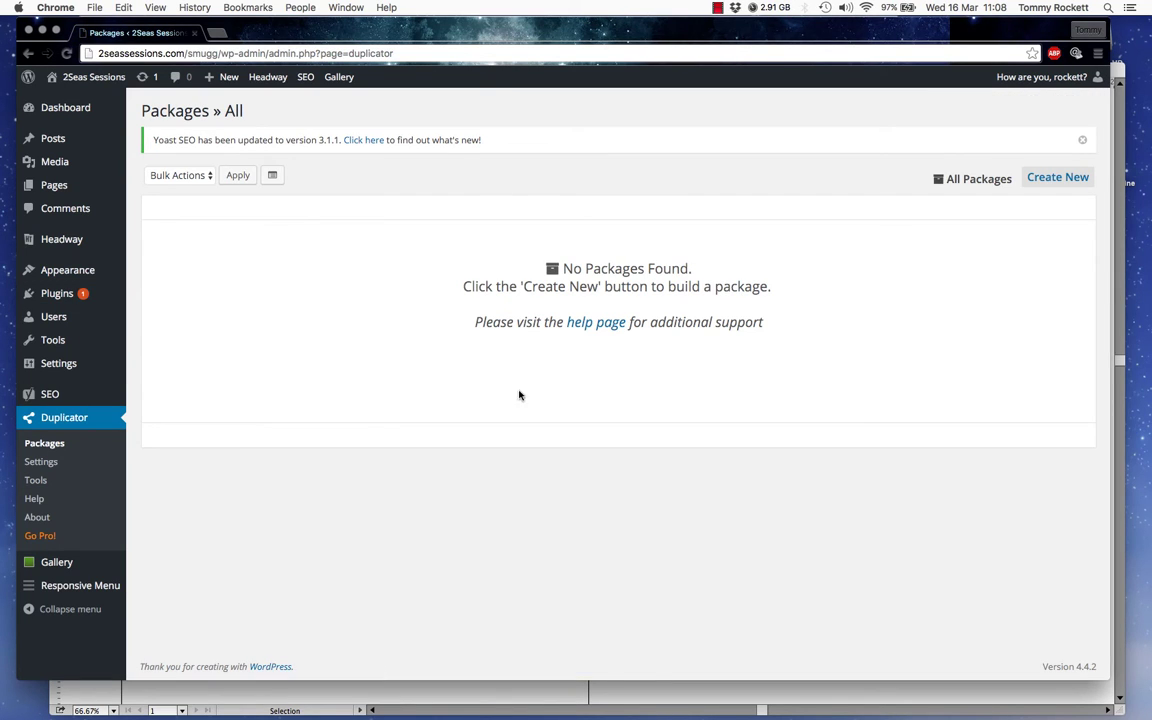
pyautogui.click(57, 464)
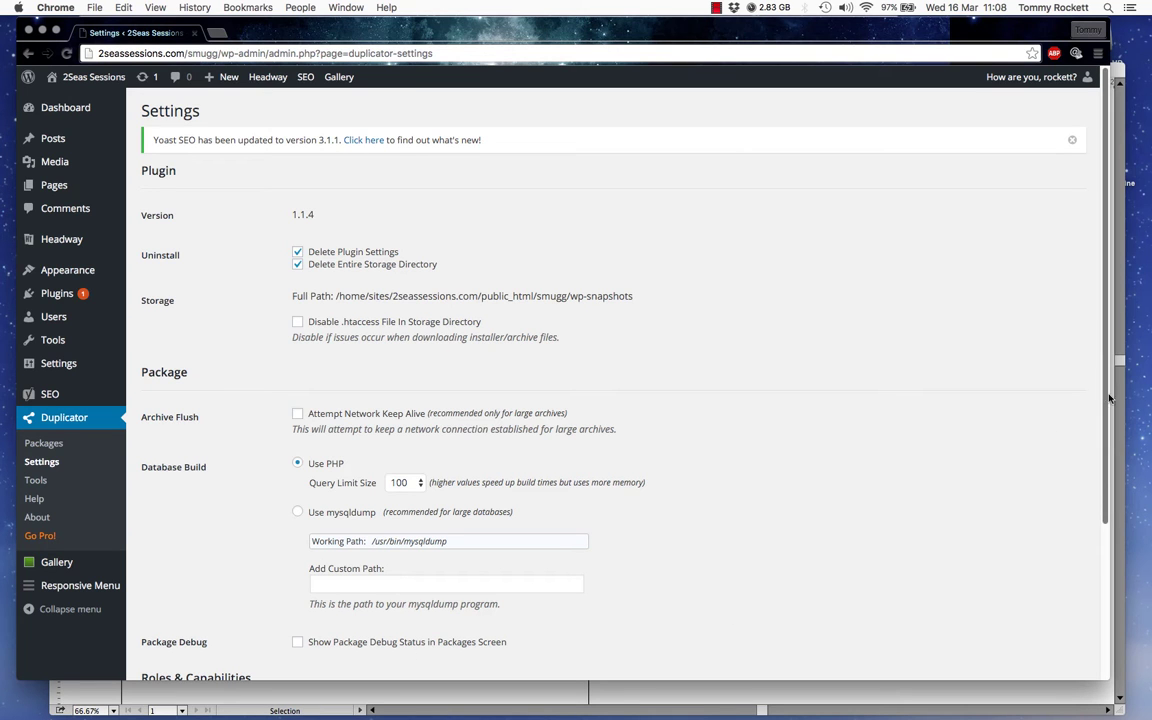
pyautogui.scroll(-2, 995, 360)
pyautogui.scroll(-5, 975, 470)
pyautogui.scroll(7, 970, 350)
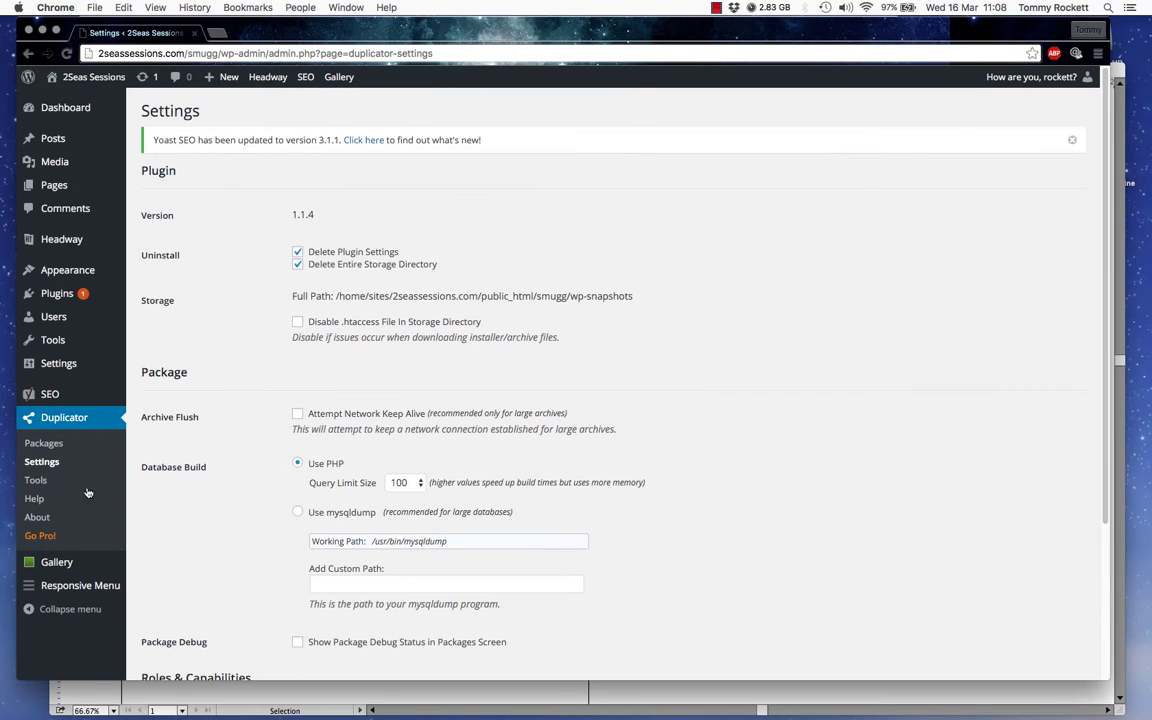
pyautogui.click(51, 445)
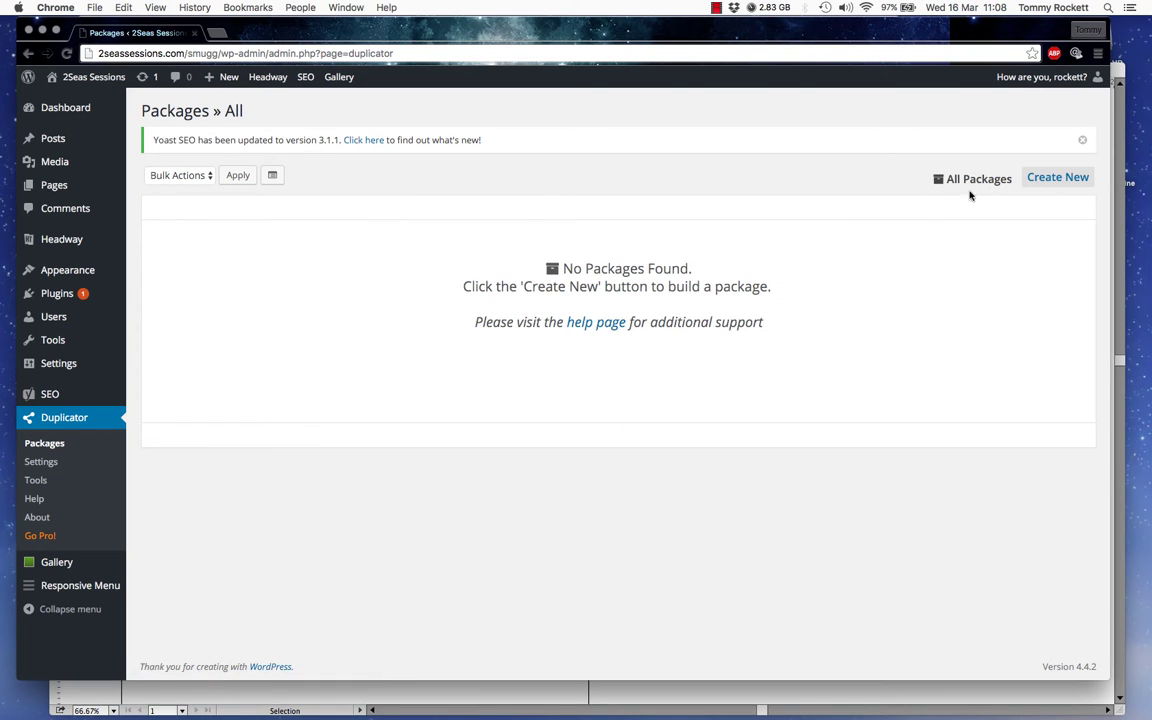
# Start package 20160316_2seassessions and review its Storage and Archive file and database filters.
pyautogui.click(1052, 180)
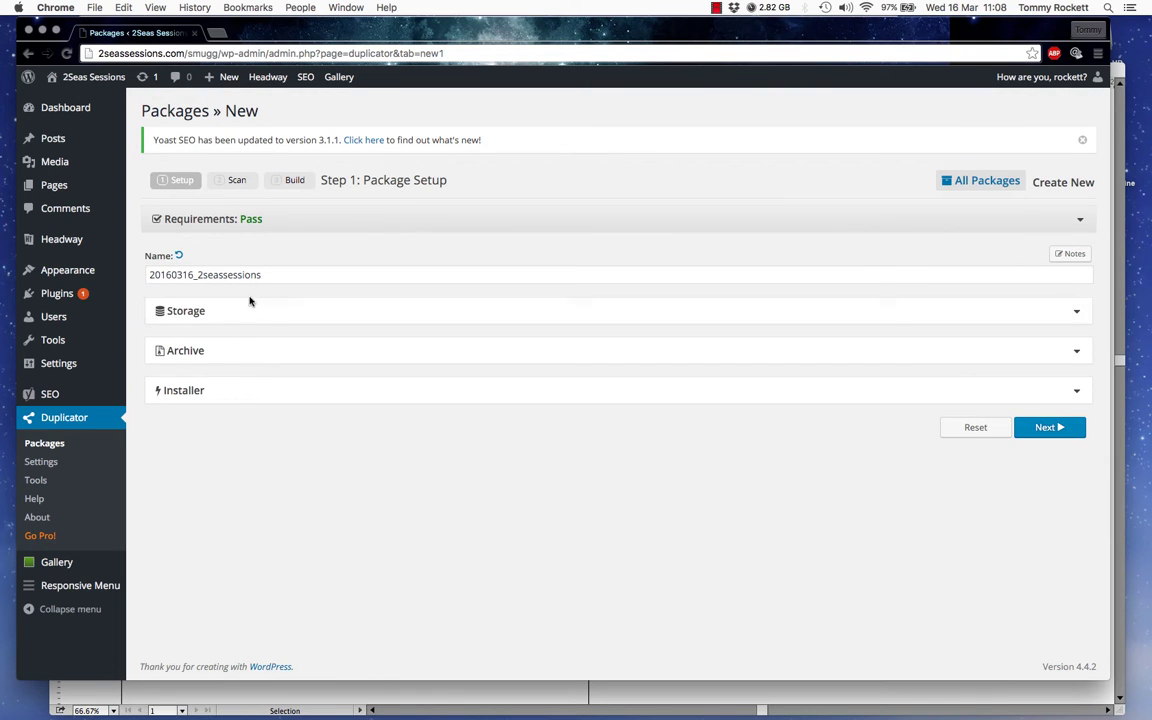
pyautogui.click(1075, 313)
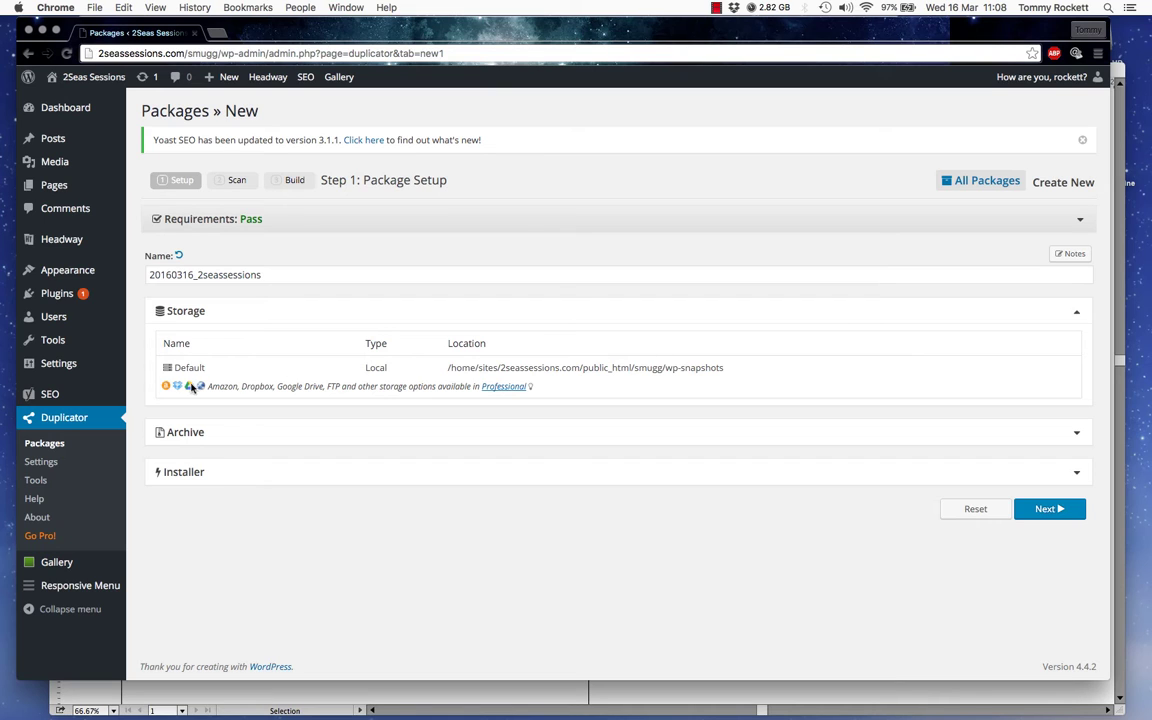
pyautogui.click(611, 432)
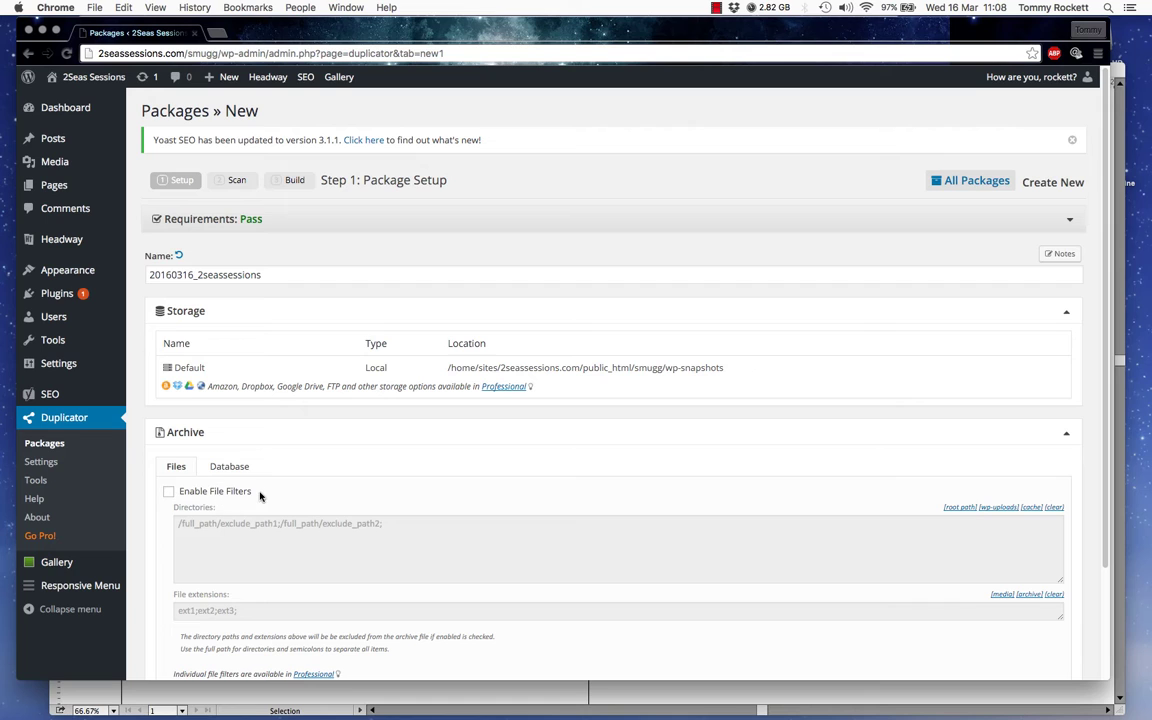
pyautogui.click(229, 467)
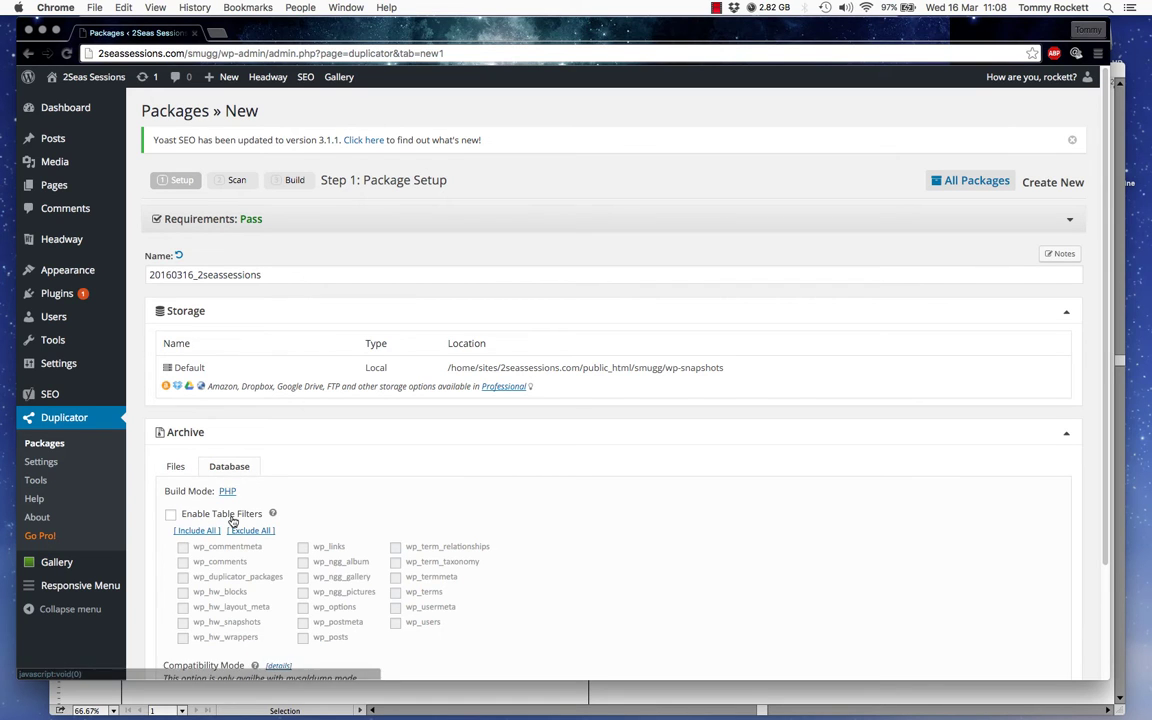
pyautogui.click(178, 467)
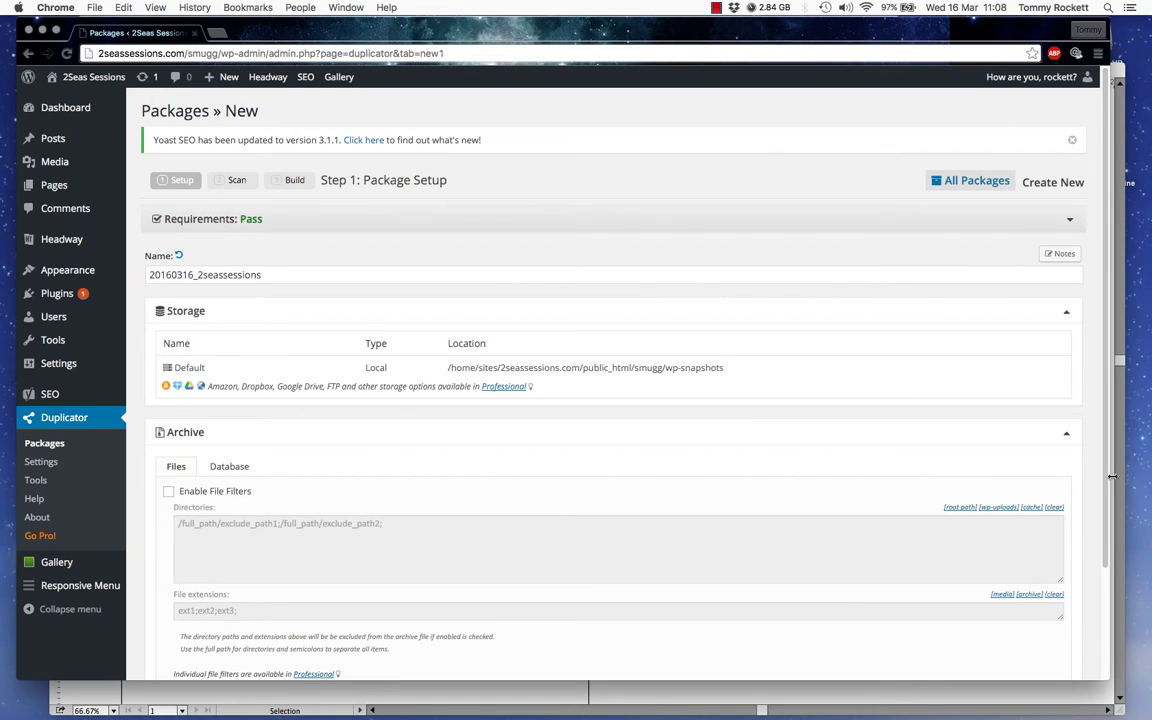
pyautogui.click(1065, 439)
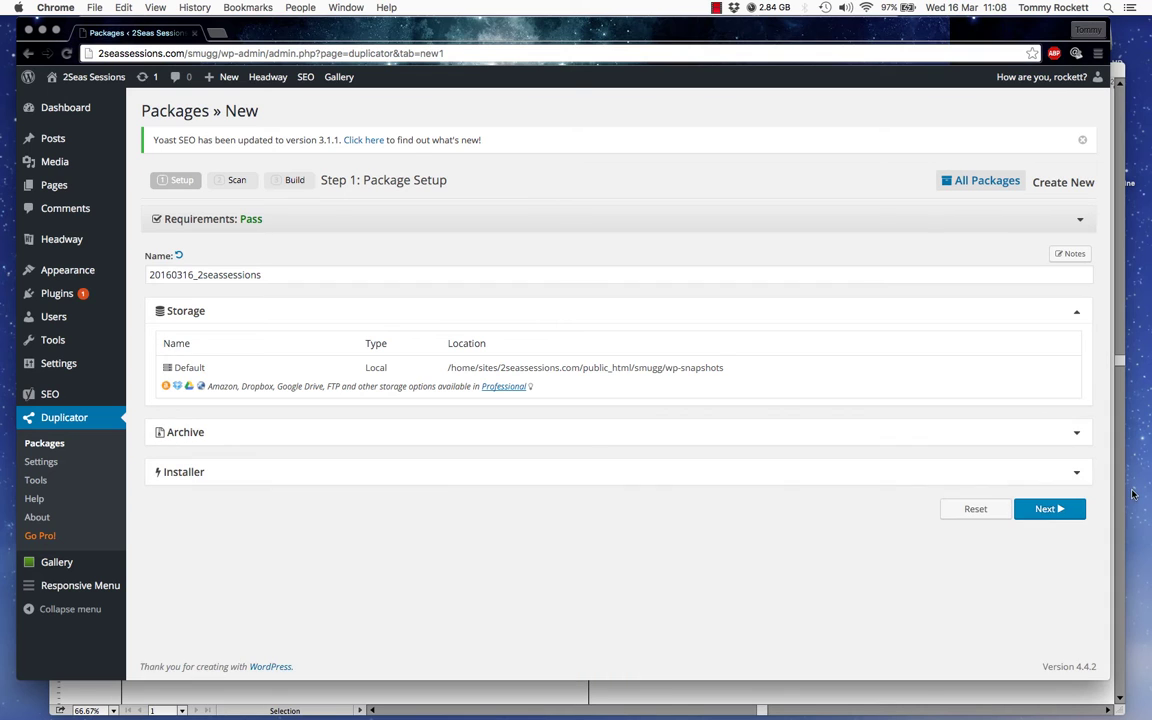
# Review the Installer inputs with defaults unchanged and run the site system scan.
pyautogui.click(1079, 475)
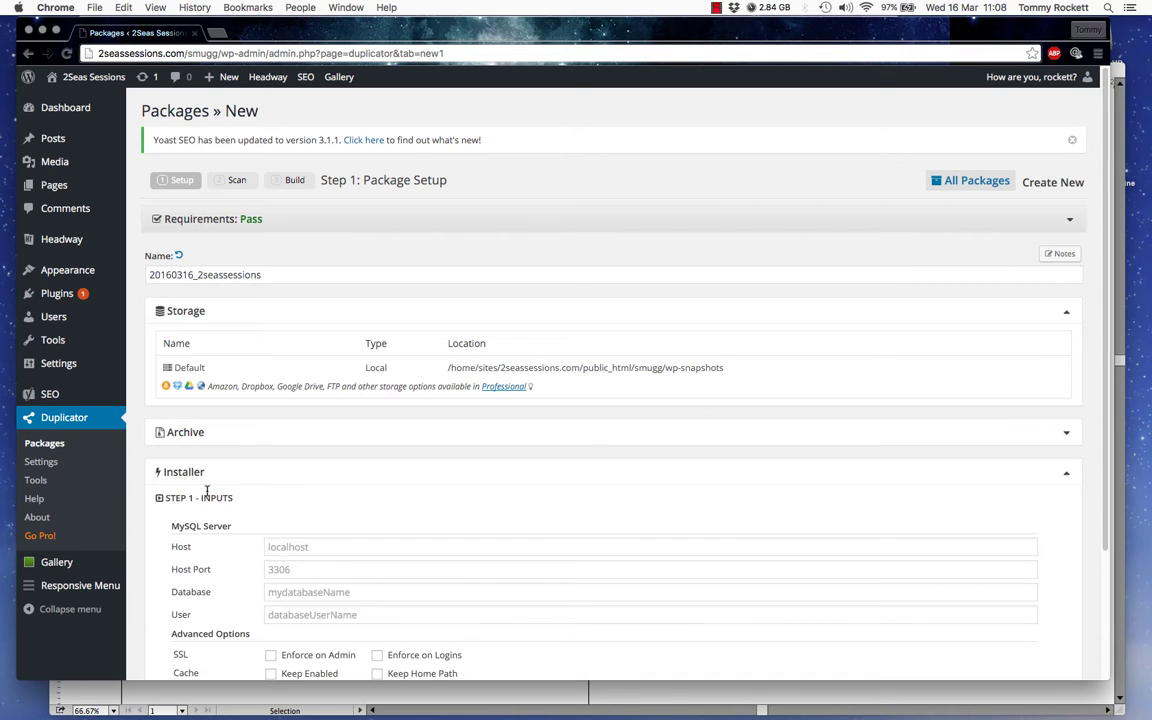
pyautogui.scroll(-2, 600, 525)
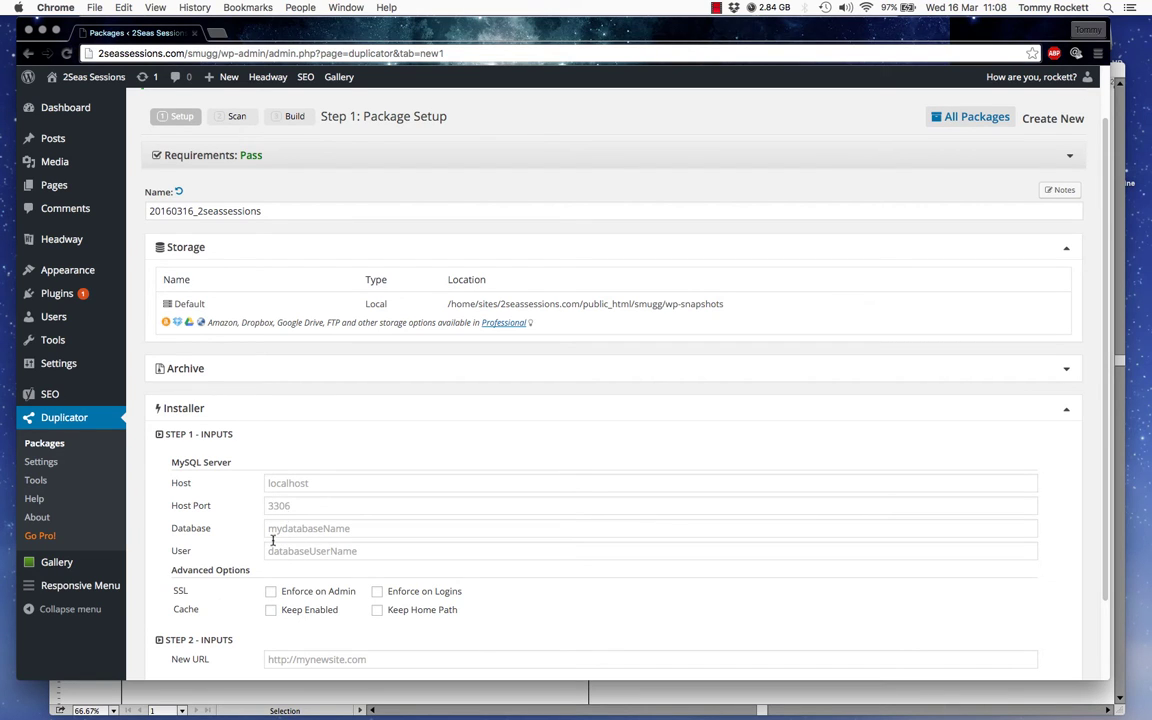
pyautogui.click(1065, 409)
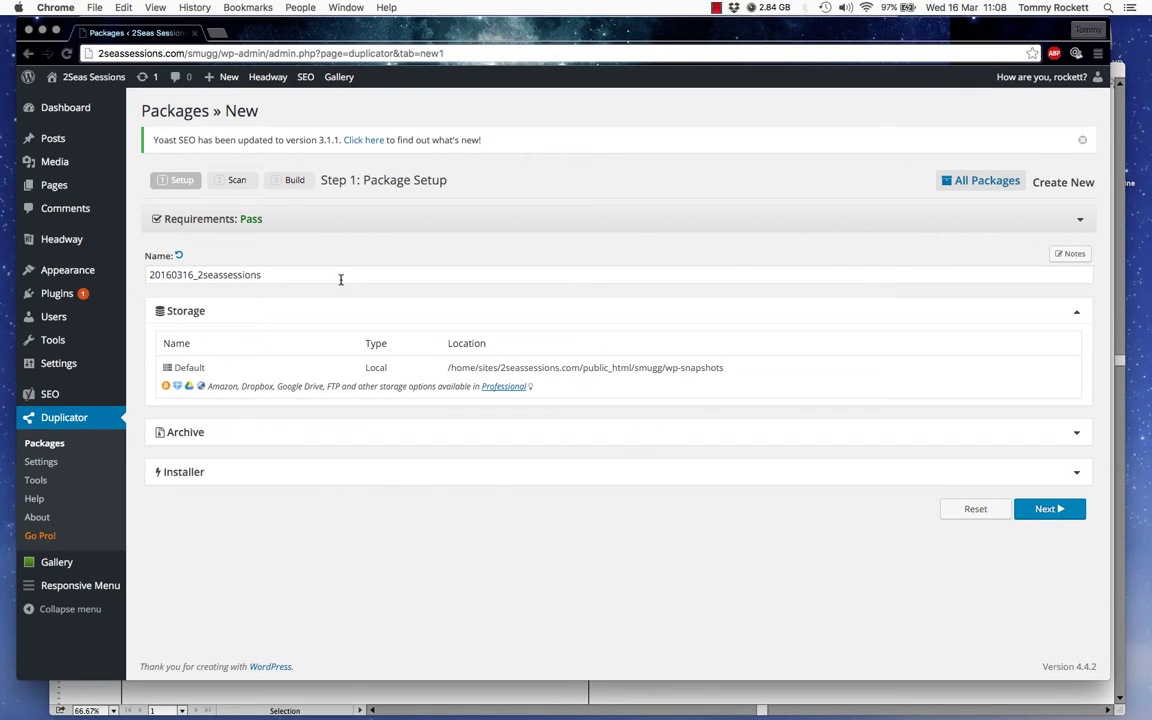
pyautogui.click(1042, 510)
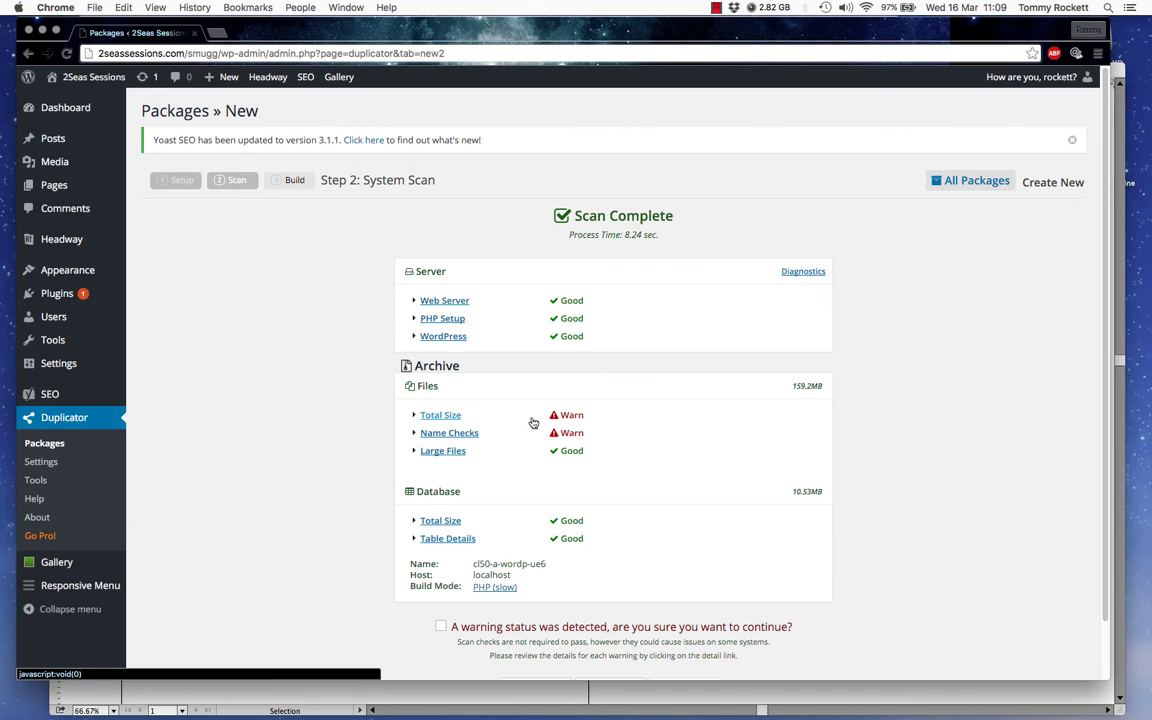
# Inspect the Name Checks file paths, then tick the box accepting the scan warnings.
pyautogui.click(456, 433)
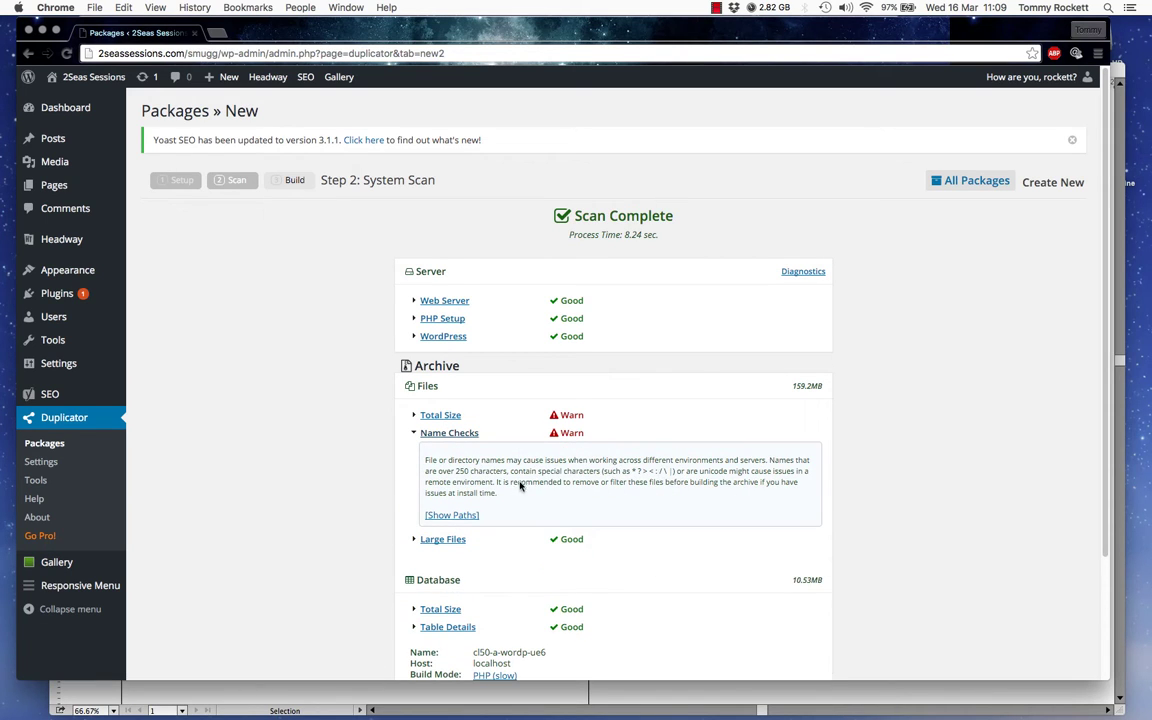
pyautogui.click(452, 515)
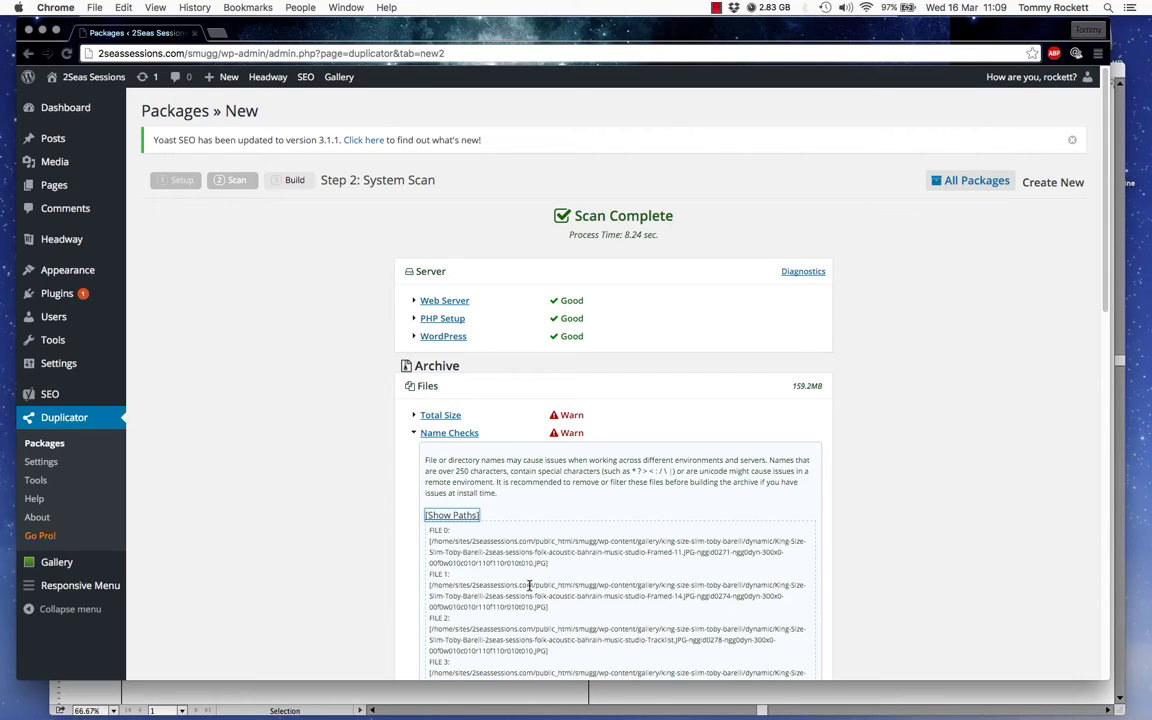
pyautogui.click(443, 433)
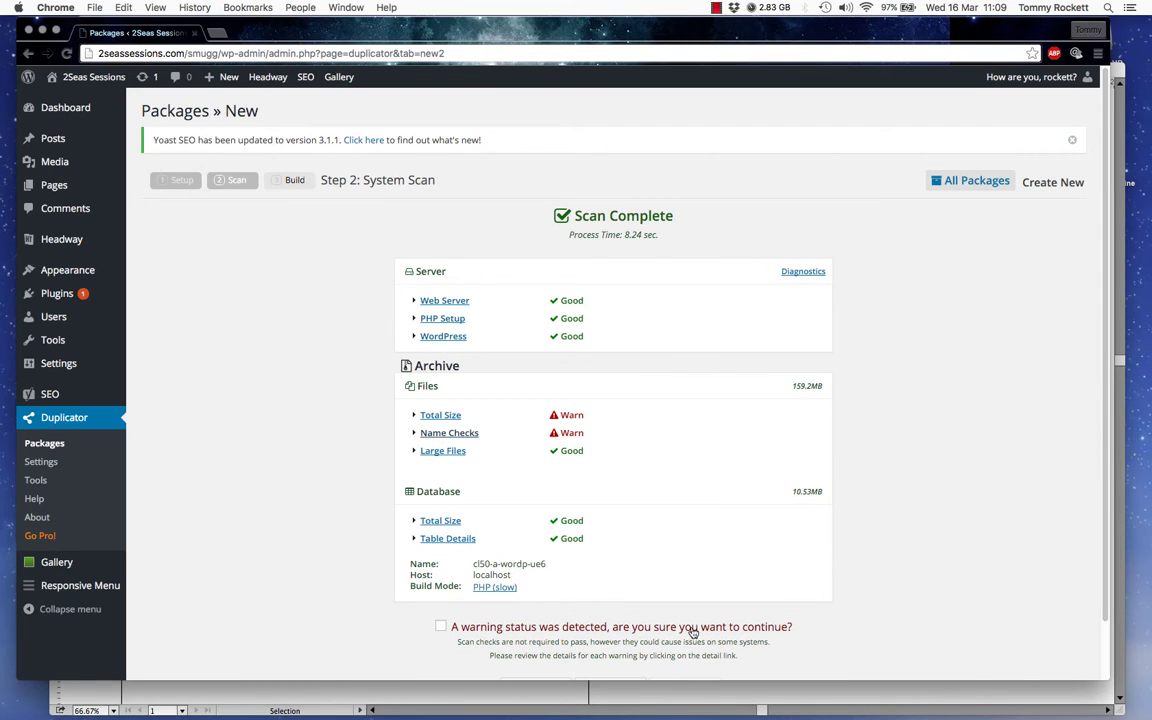
pyautogui.click(441, 627)
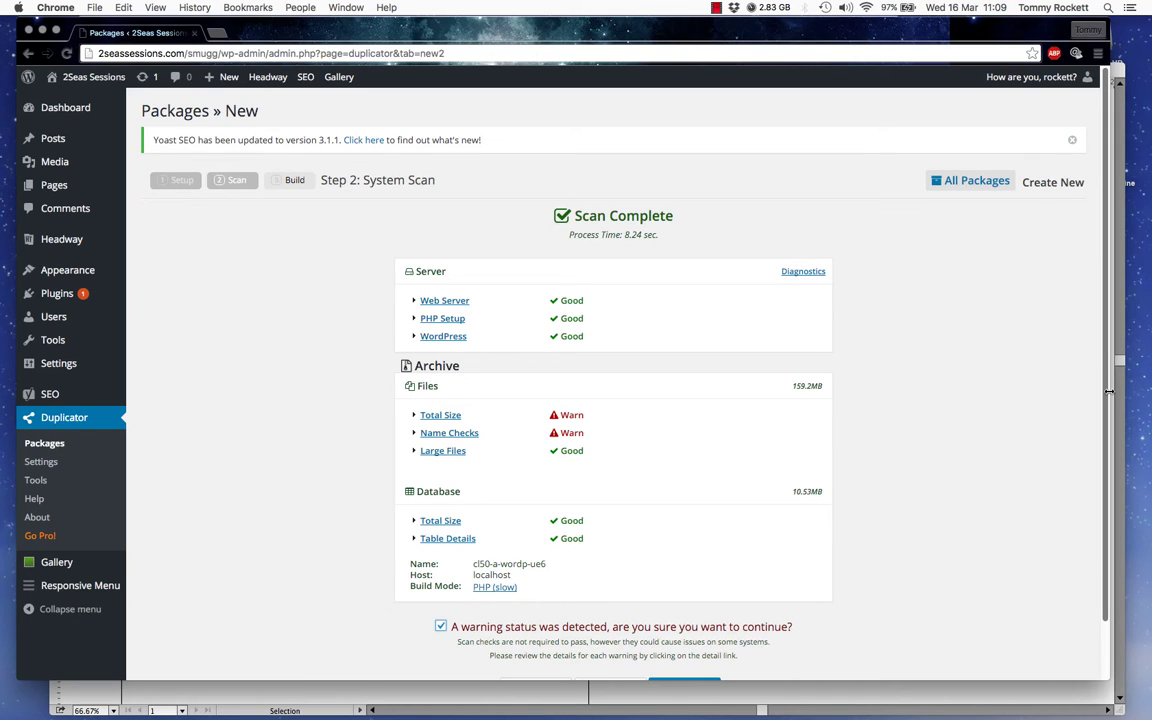
pyautogui.scroll(-2, 1107, 398)
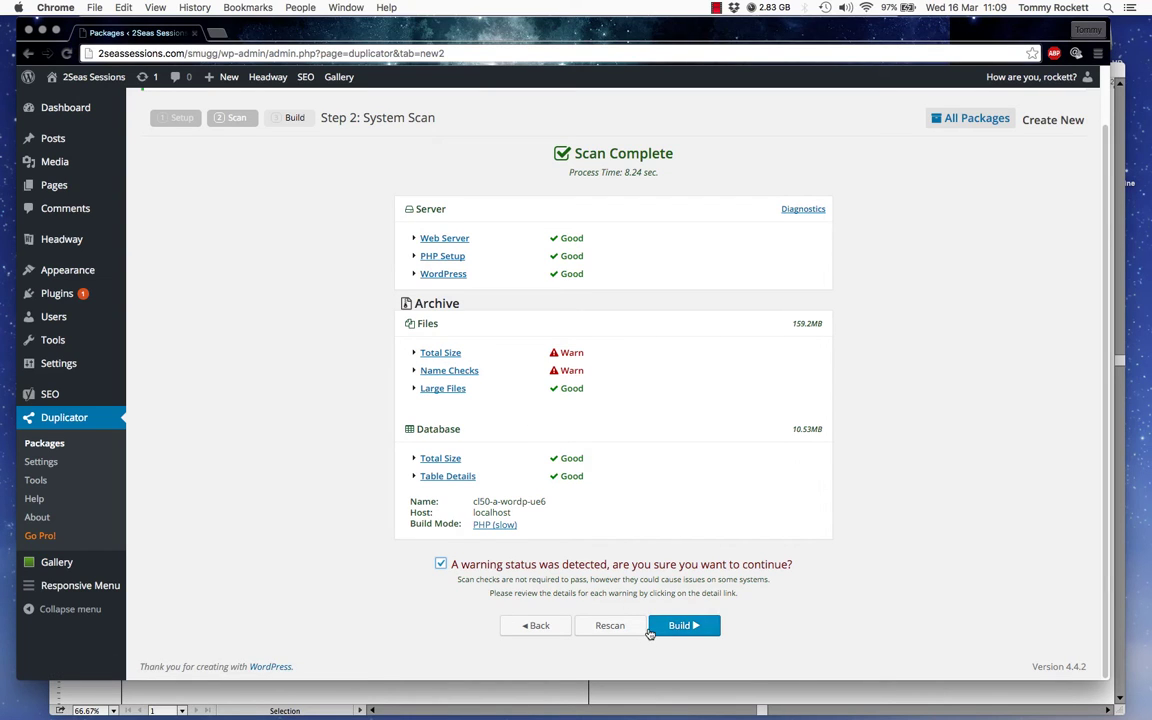
# Build the package, producing an installer and a 128.29 MB archive.
pyautogui.click(683, 627)
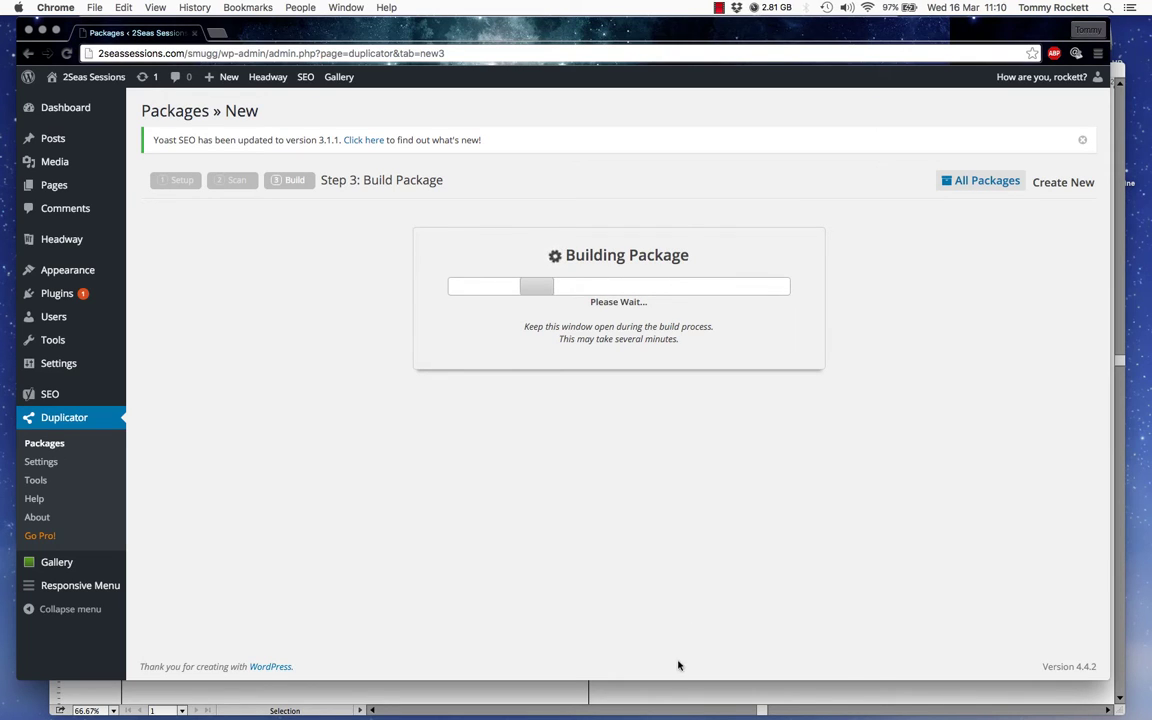
pyautogui.click(718, 8)
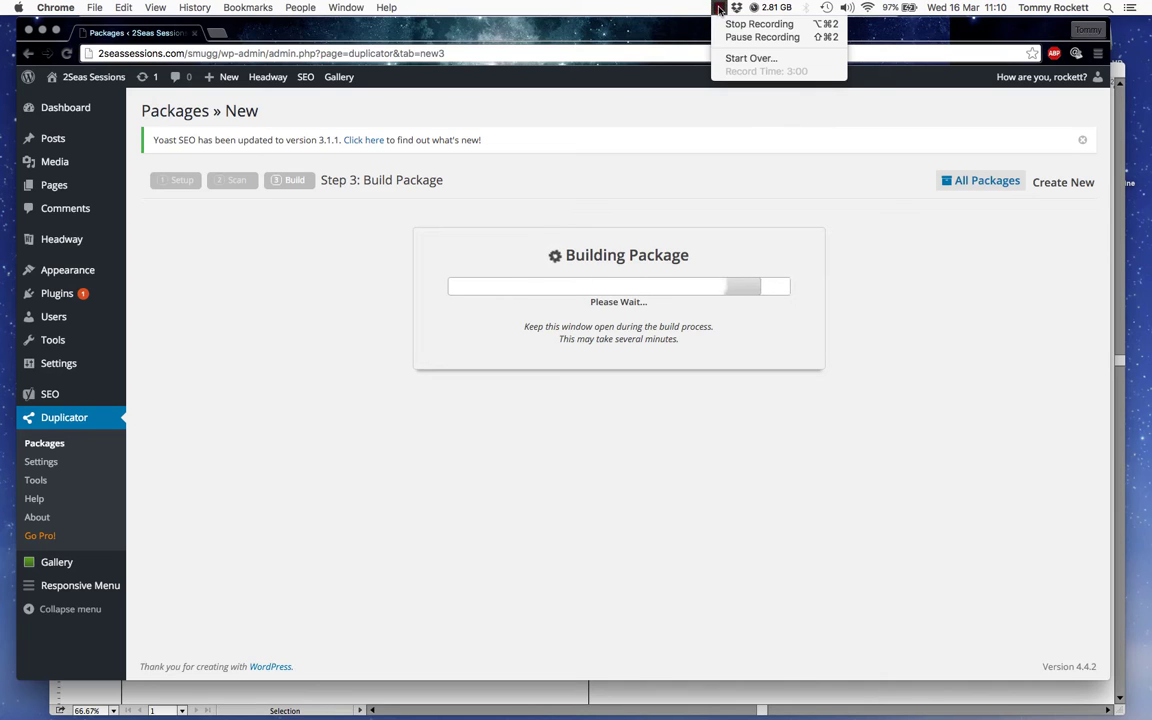
pyautogui.click(735, 40)
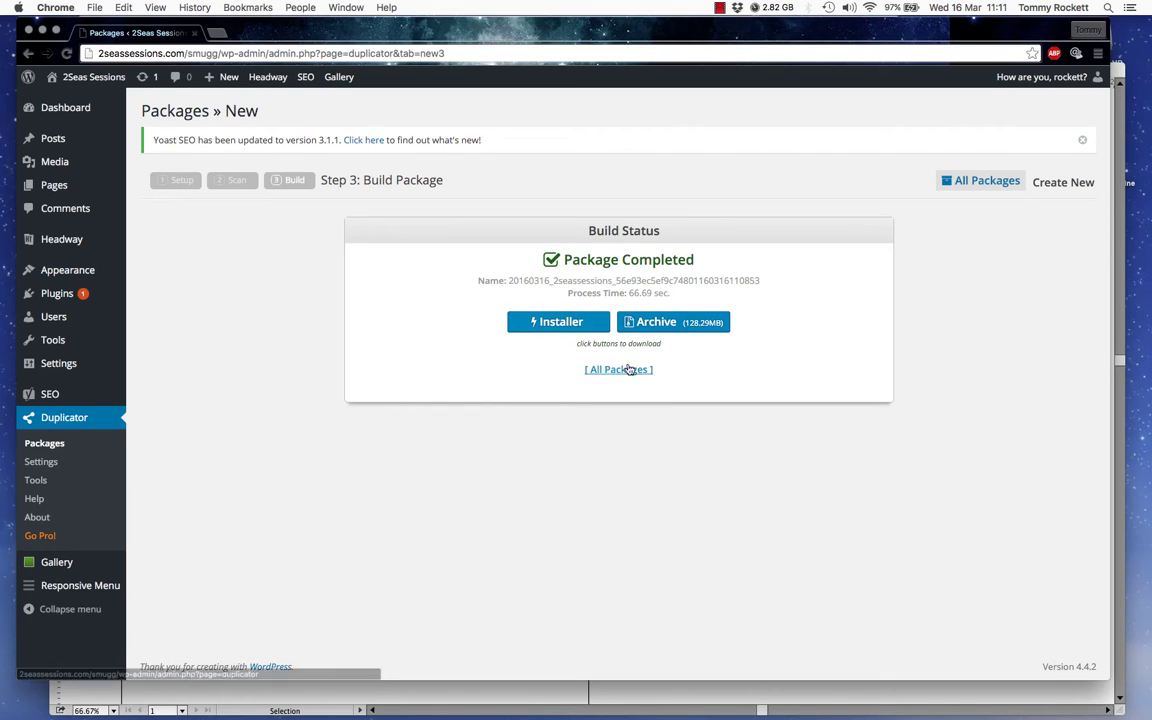
# Save the archive zip into a new '2Seas Back' folder on the Desktop.
pyautogui.click(668, 323)
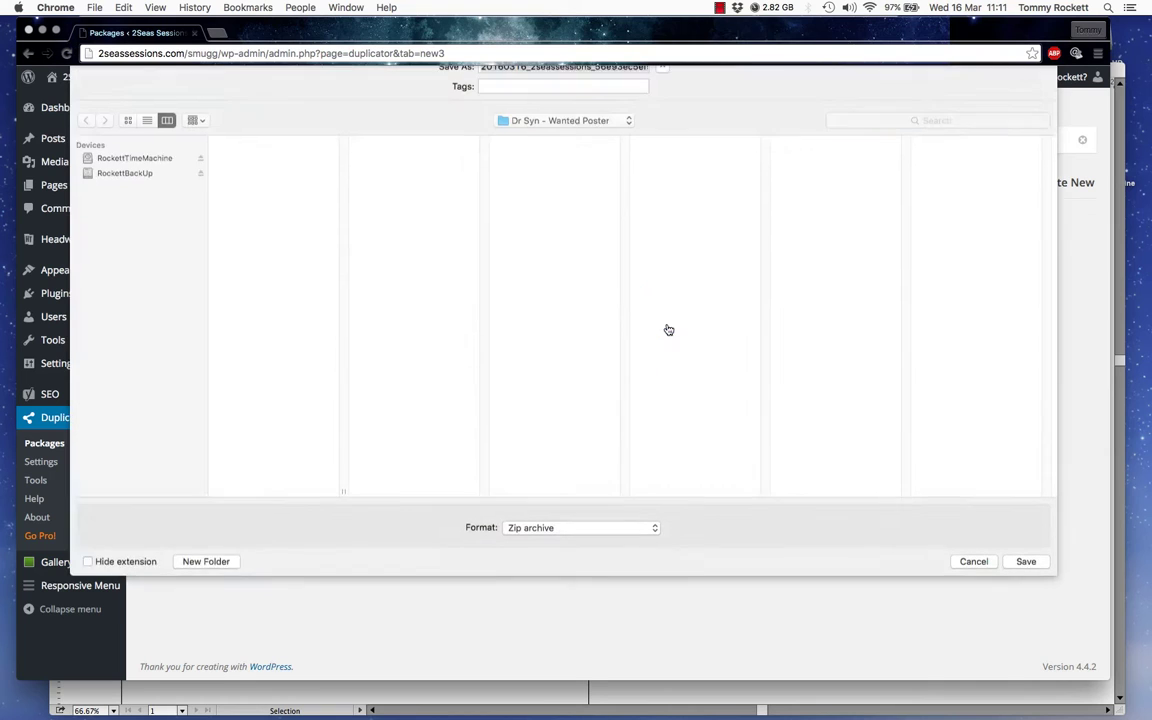
pyautogui.click(112, 182)
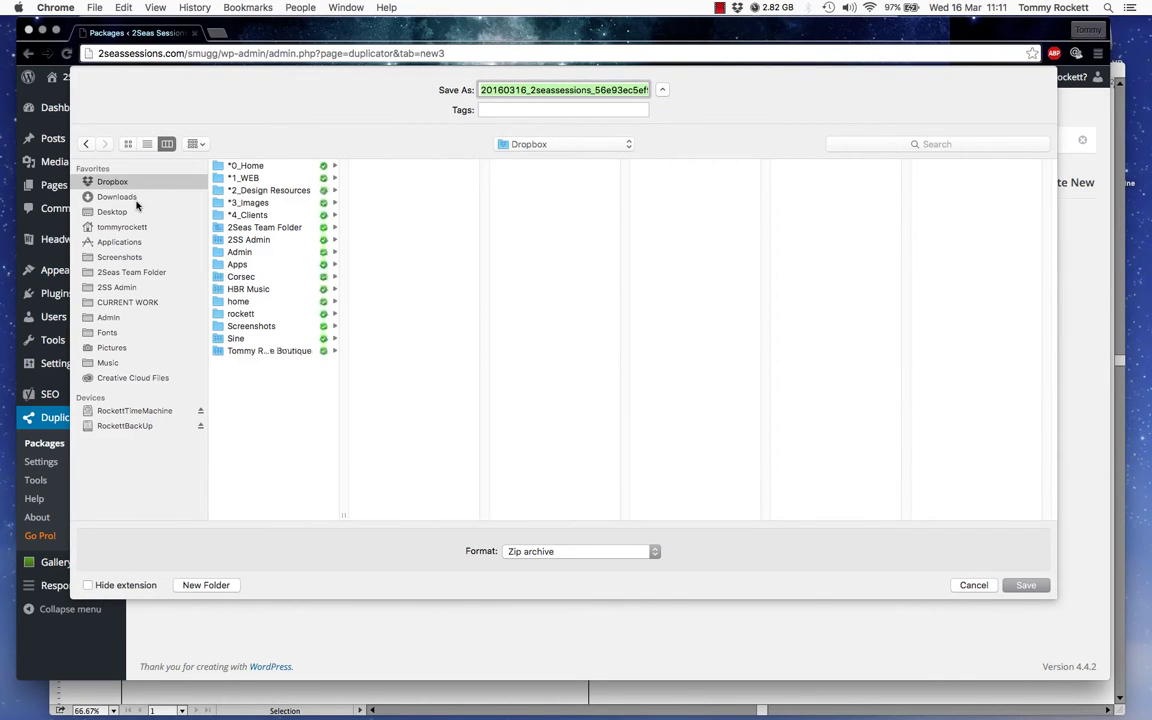
pyautogui.click(110, 212)
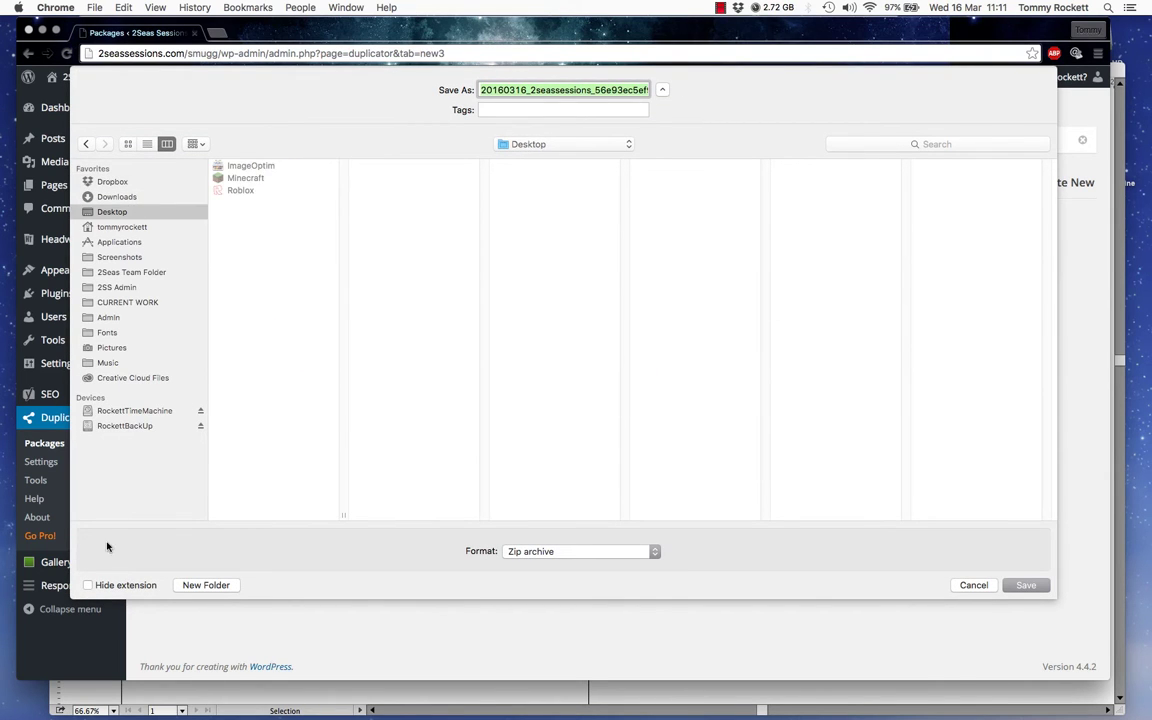
pyautogui.click(200, 585)
pyautogui.write('2')
pyautogui.write('Back')
pyautogui.press('Return')
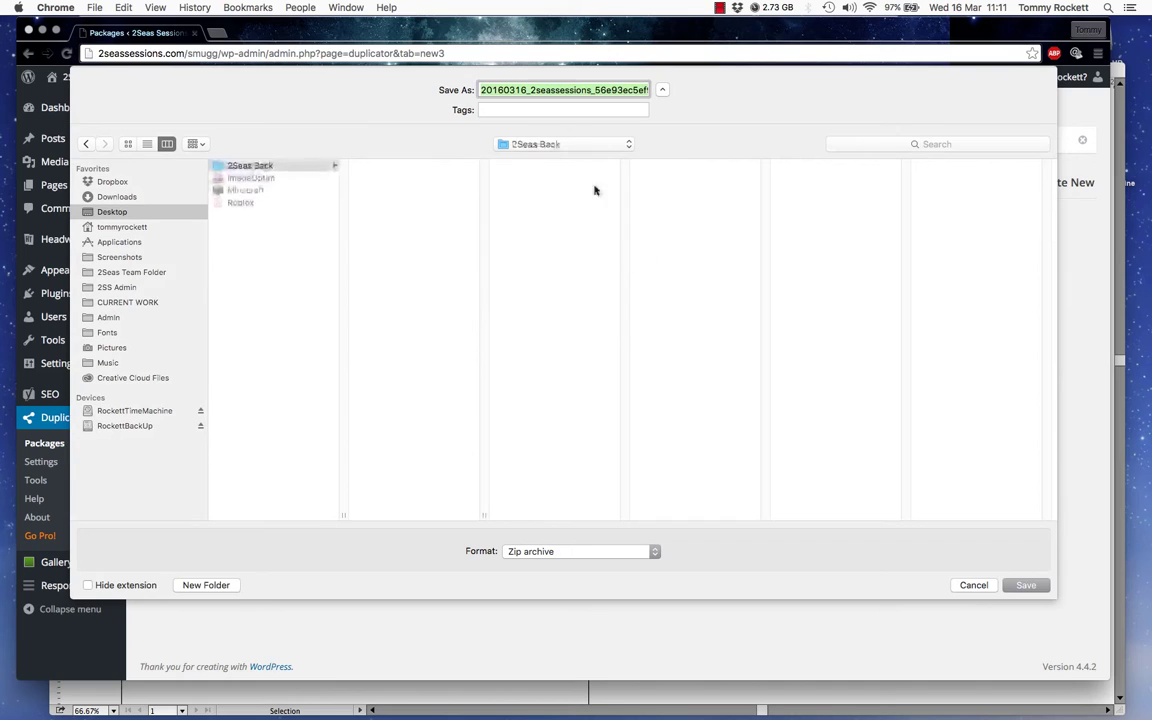
pyautogui.click(1026, 585)
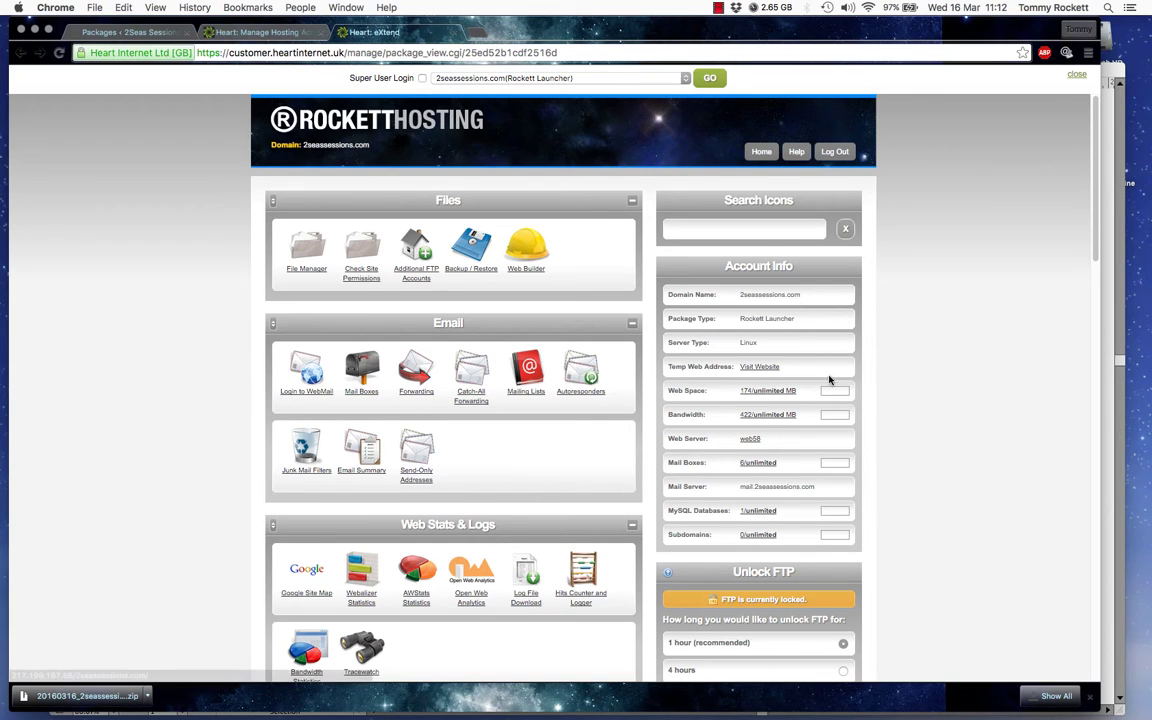
# Unlock FTP access on the 2seassessions.com package for 4 hours.
pyautogui.moveTo(1094, 257); pyautogui.dragTo(1082, 333)
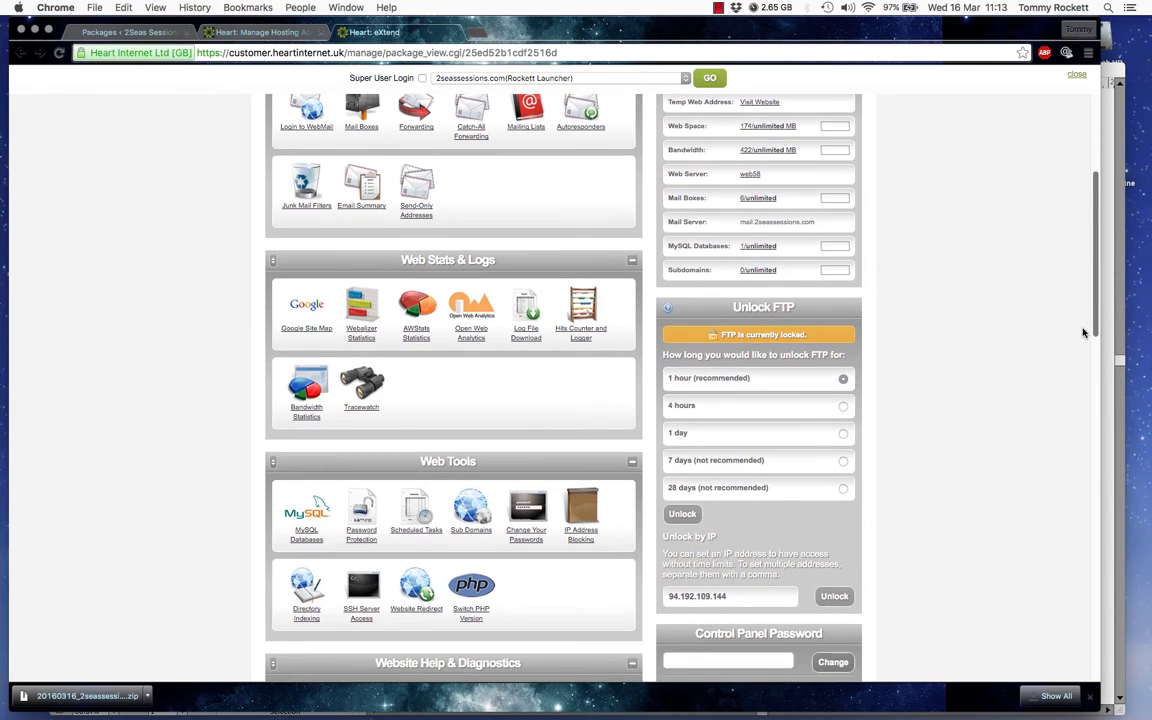
pyautogui.click(843, 406)
pyautogui.click(682, 513)
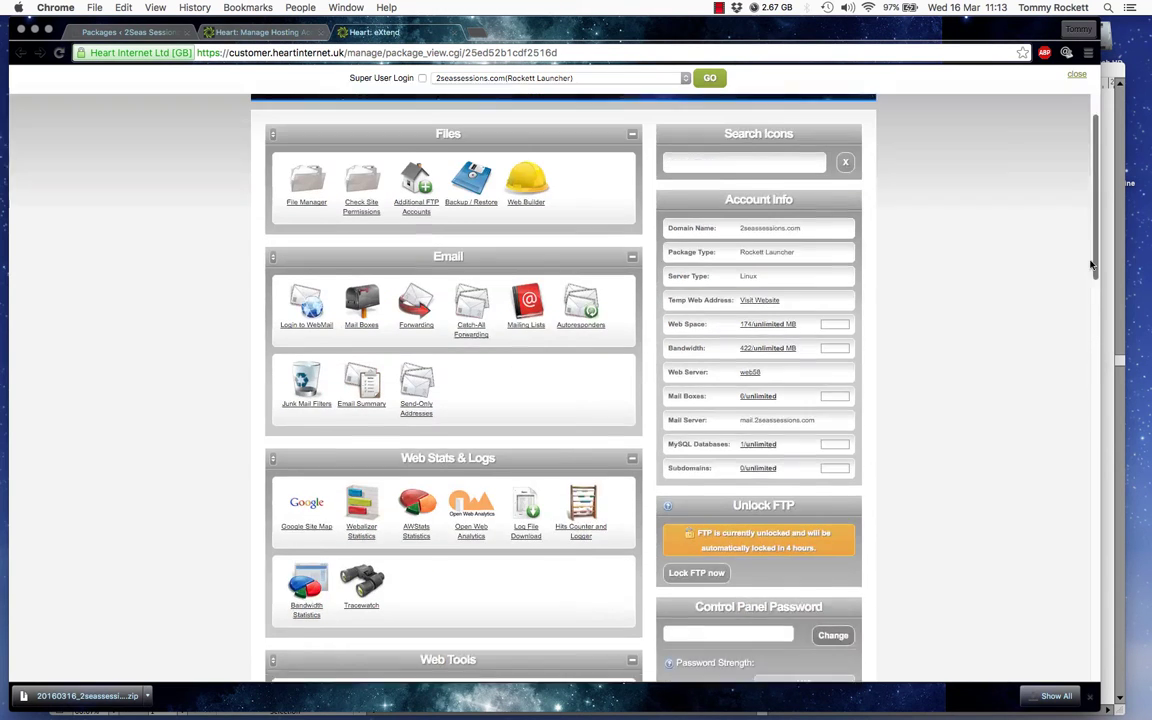
pyautogui.scroll(5, 985, 300)
# Create a folder named New in public_html via File Manager, then return Home.
pyautogui.click(280, 245)
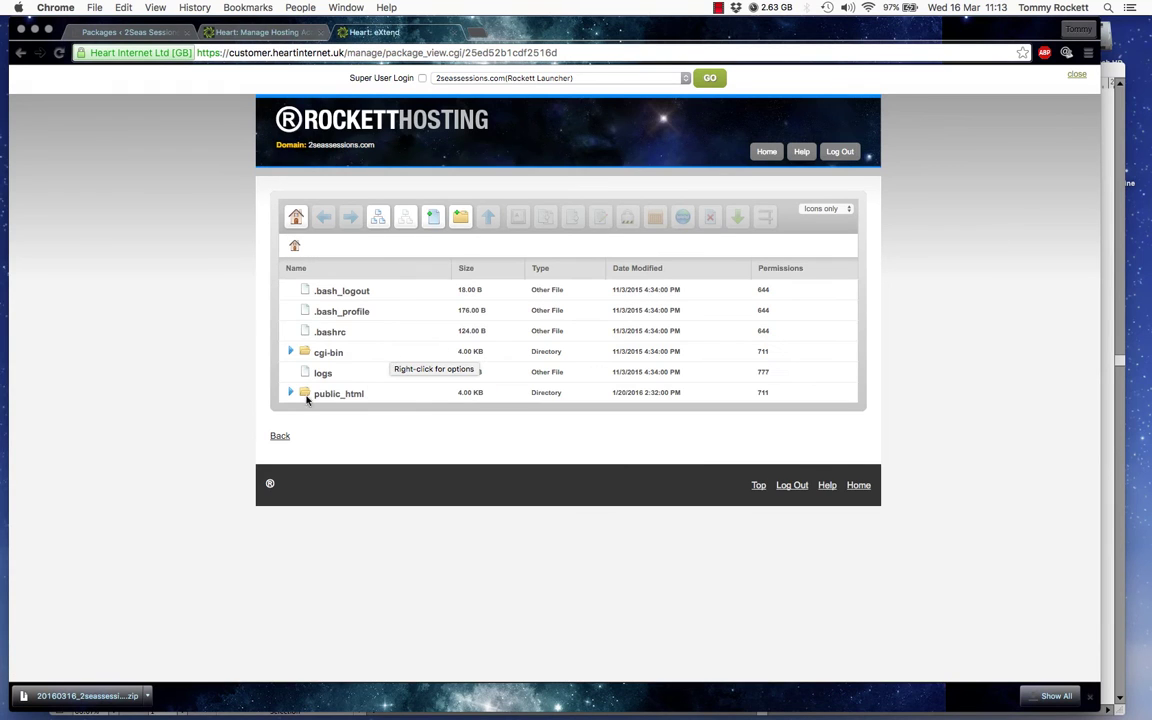
pyautogui.doubleClick(307, 396)
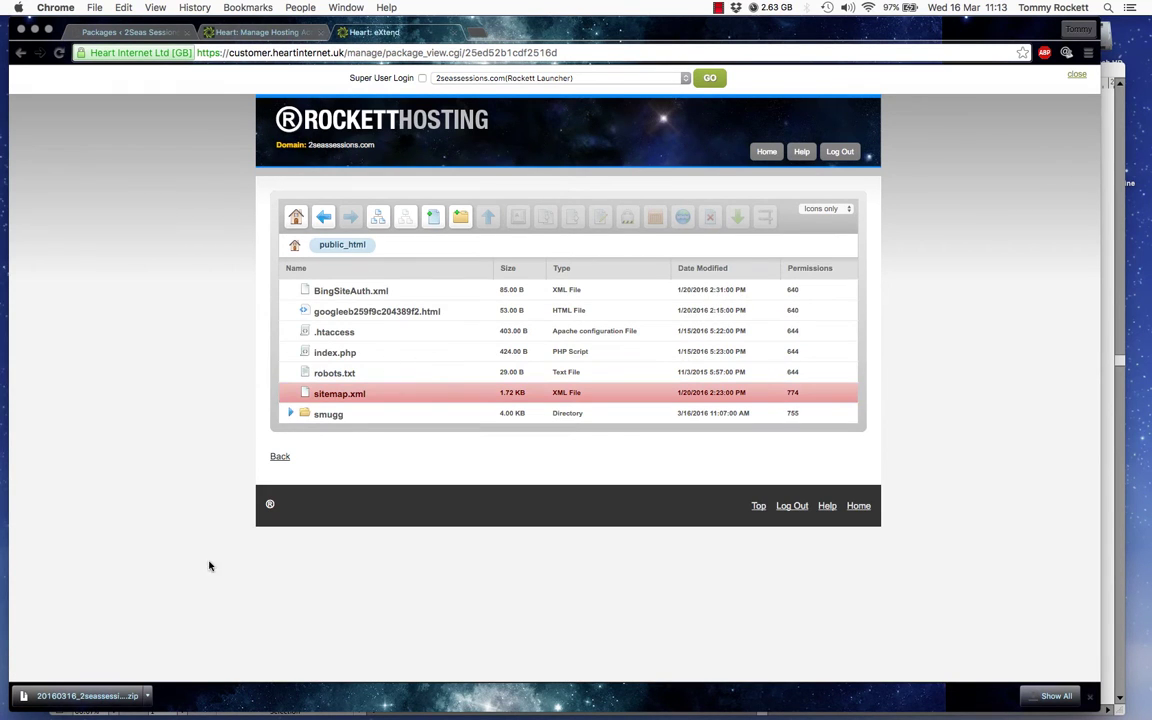
pyautogui.click(460, 216)
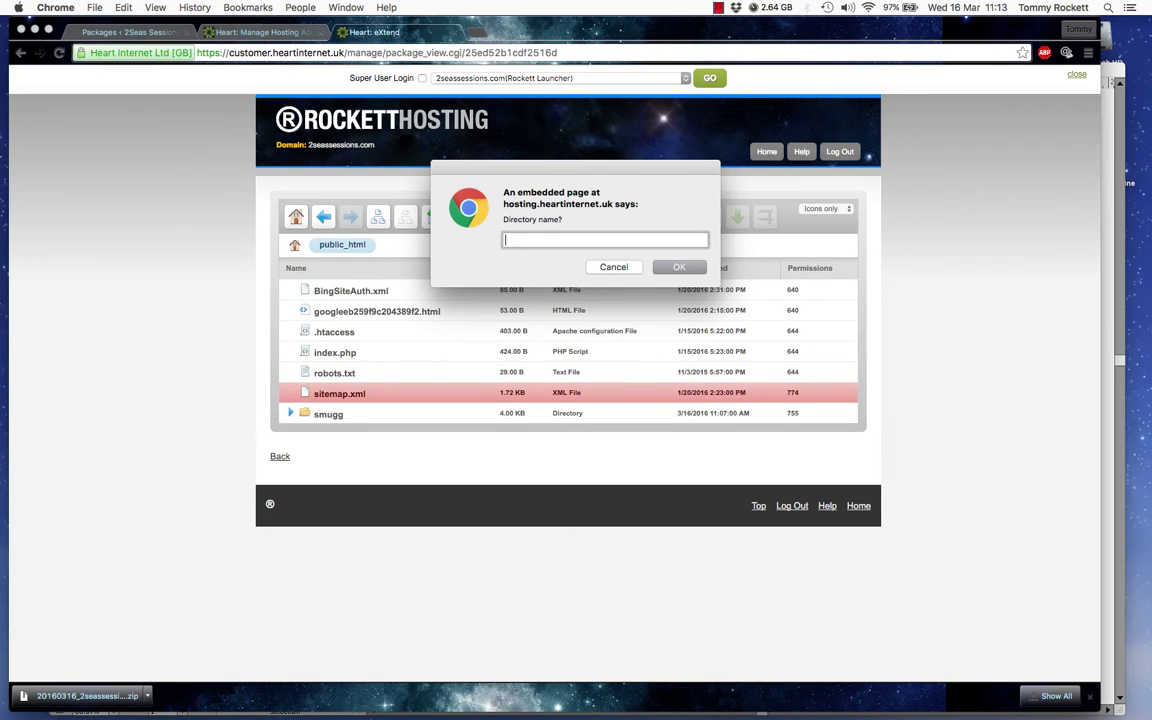
pyautogui.write('New')
pyautogui.click(673, 268)
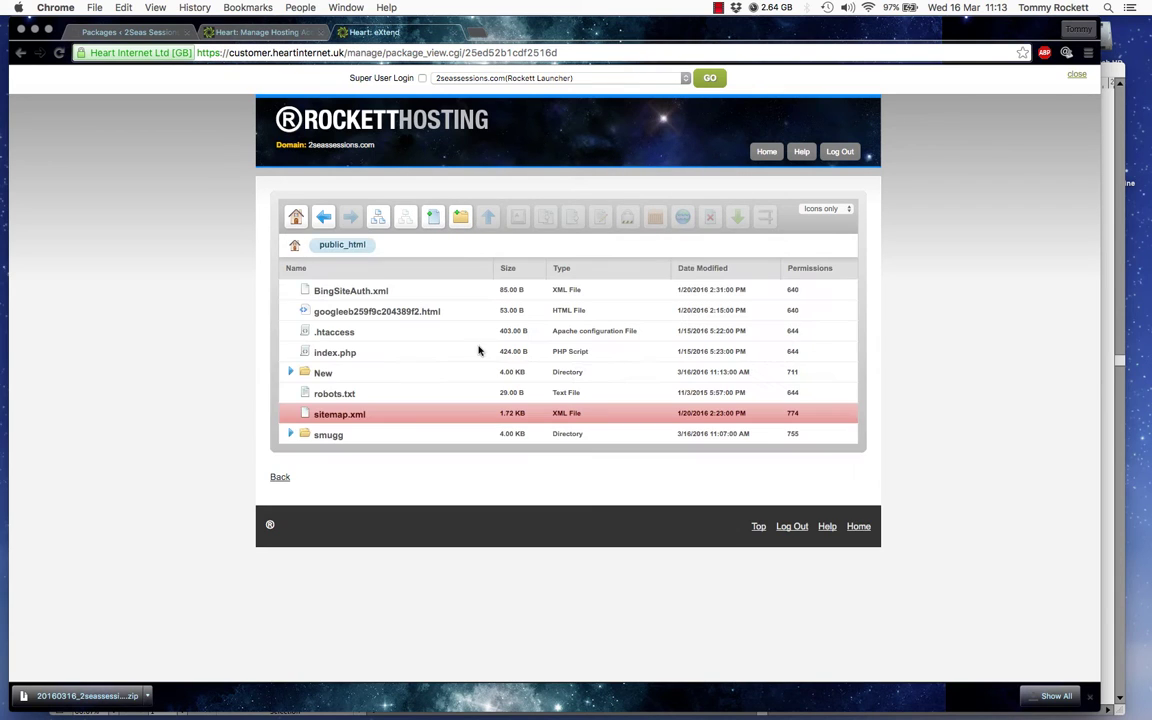
pyautogui.click(764, 153)
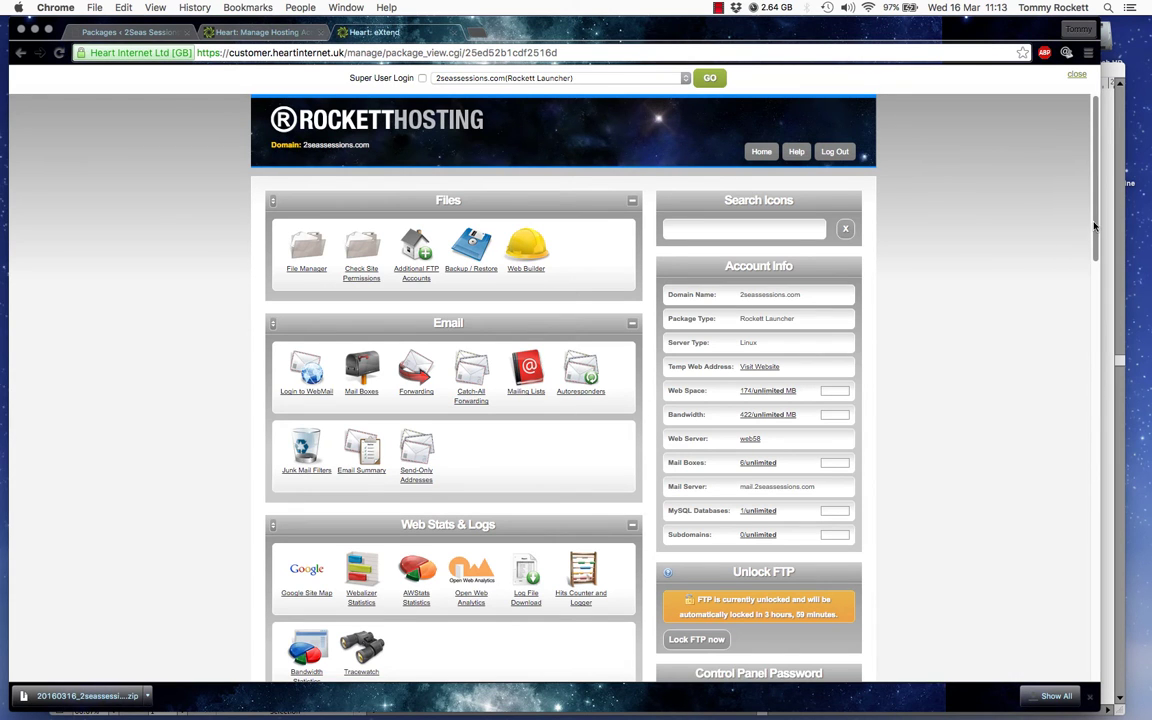
# Open the MySQL Databases page and review the two databases listed for 2seassessions.com.
pyautogui.moveTo(1094, 227)
pyautogui.mouseDown()
pyautogui.moveTo(1085, 313)
pyautogui.moveTo(1067, 339)
pyautogui.mouseUp()
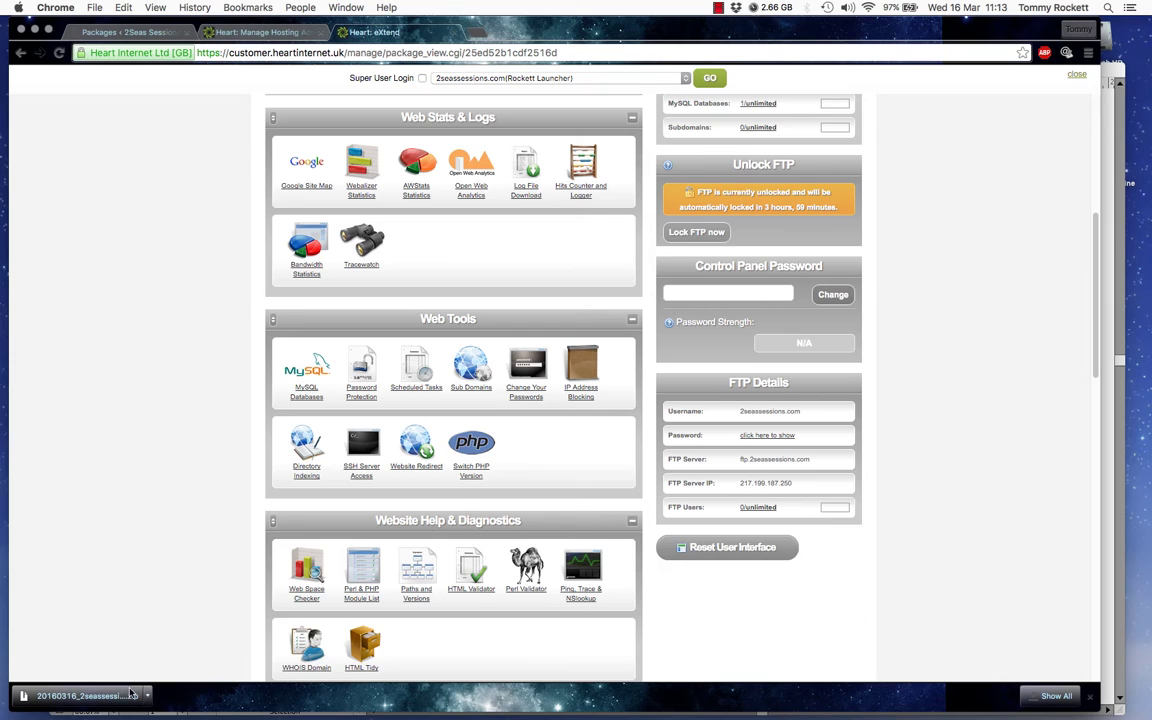
pyautogui.click(310, 392)
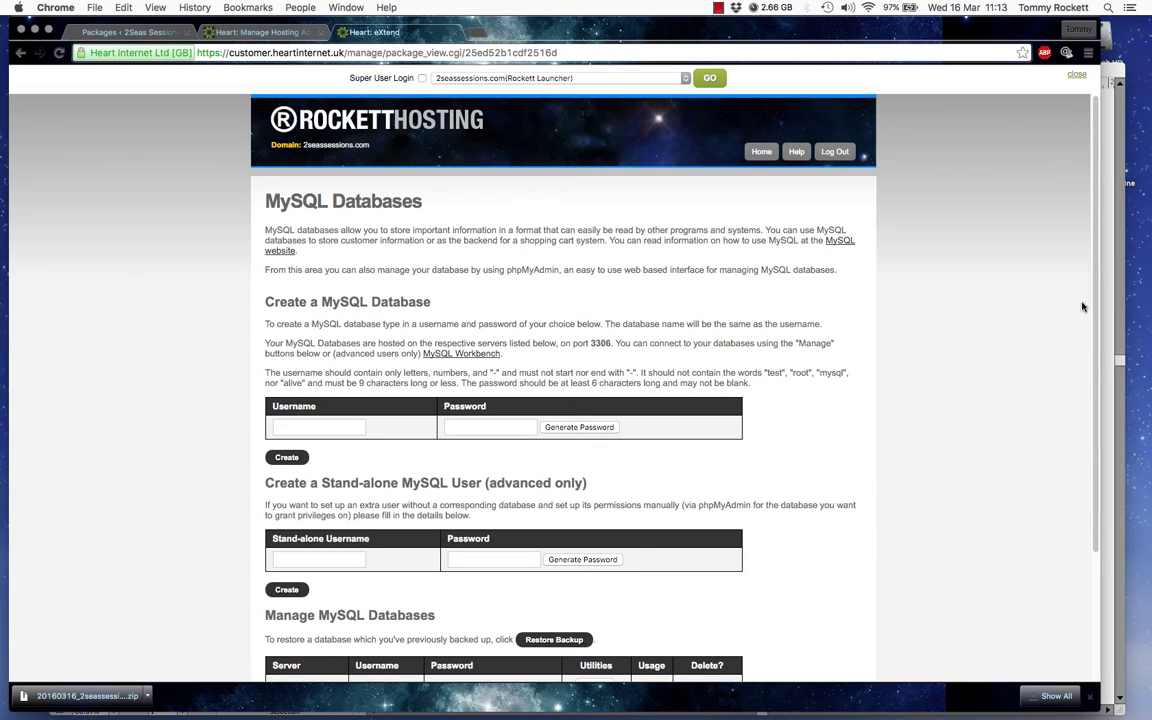
pyautogui.scroll(-3, 1097, 298)
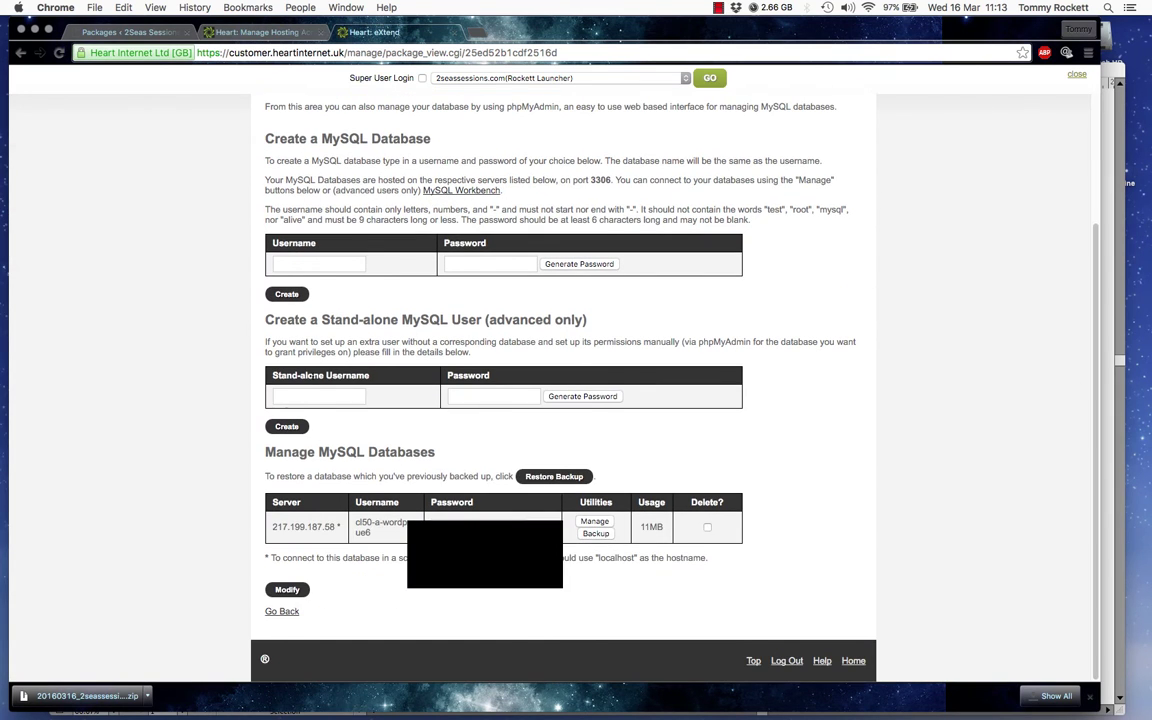
pyautogui.scroll(3, 1039, 313)
pyautogui.scroll(-3, 1098, 263)
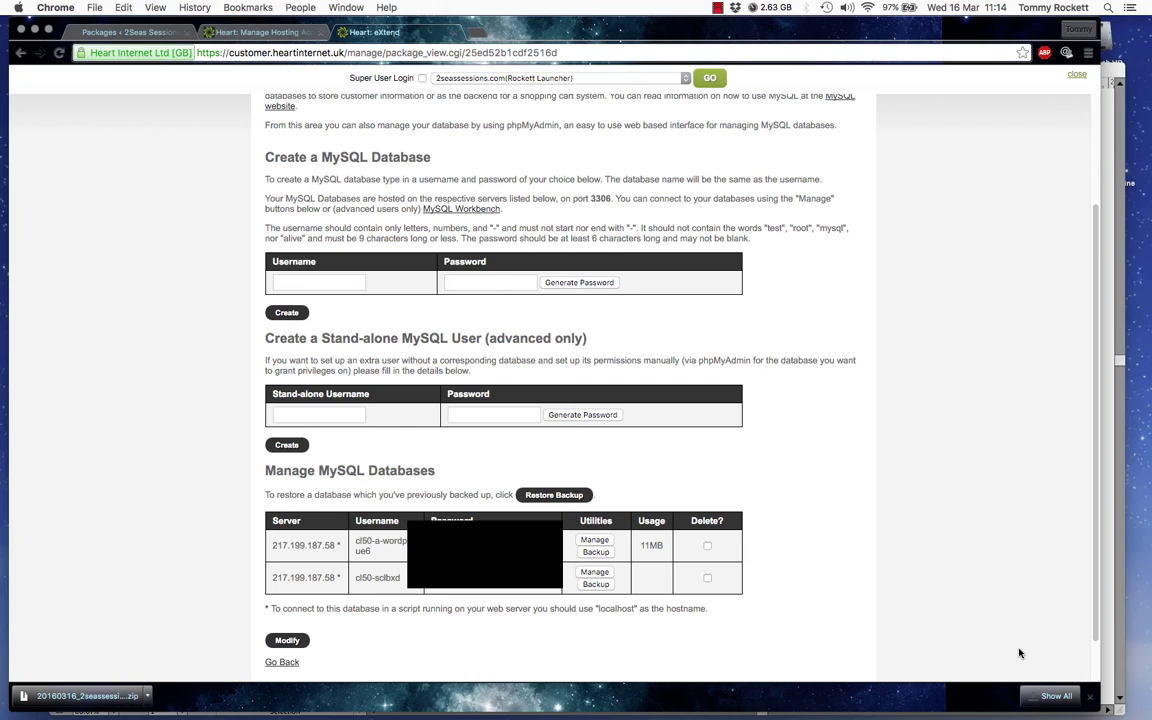
# Narrow the Chrome window and open the extracted archive folder inside 2Seas Back.
pyautogui.moveTo(1028, 706); pyautogui.dragTo(971, 706)
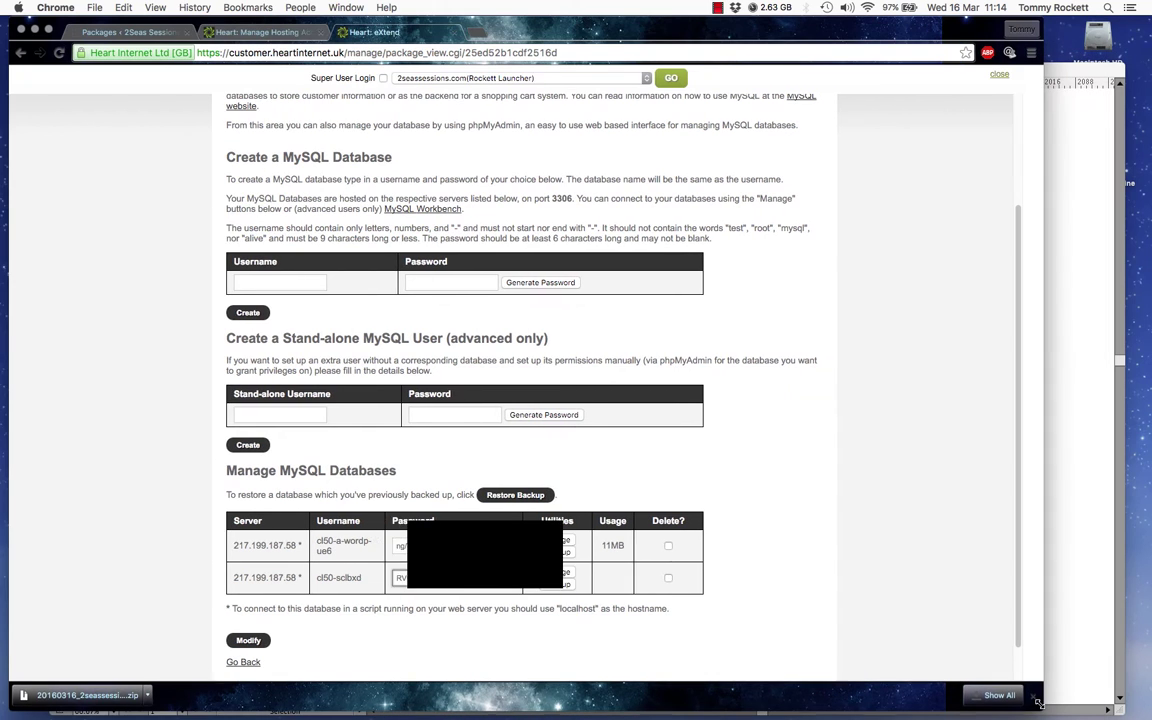
pyautogui.click(718, 7)
pyautogui.click(745, 34)
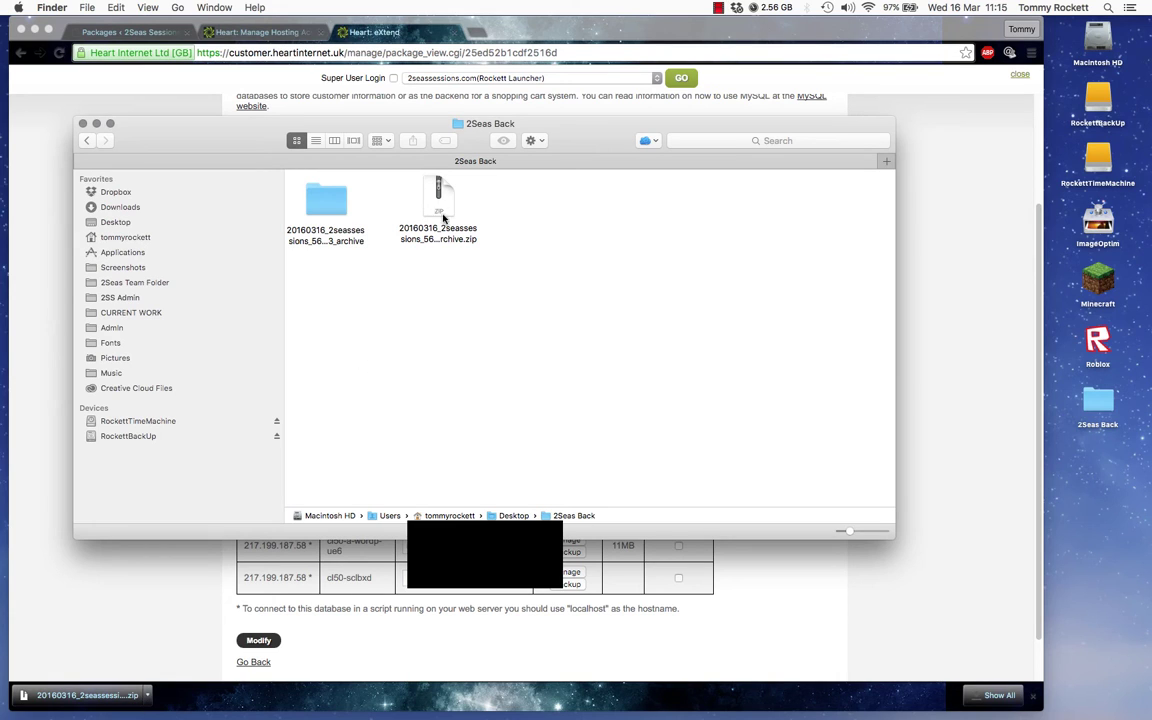
pyautogui.doubleClick(330, 205)
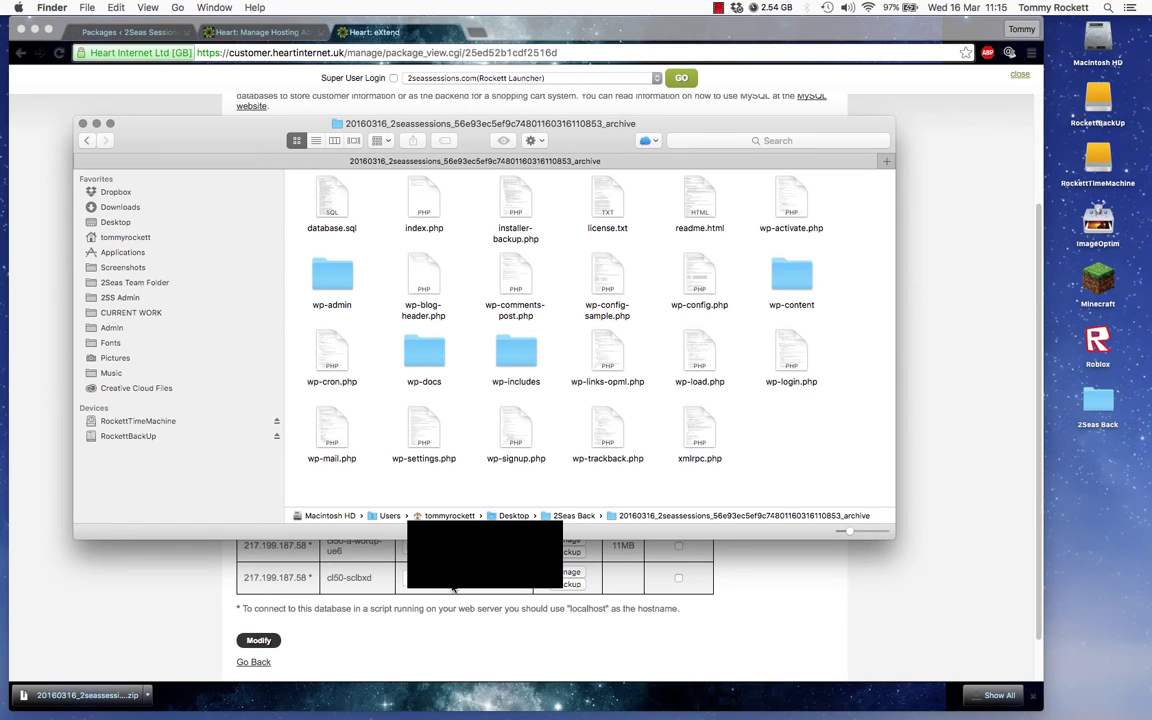
# Launch Cyberduck, connect to the 2Seas bookmark, and open public_html > New on the server.
pyautogui.moveTo(258, 690)
pyautogui.click(266, 702)
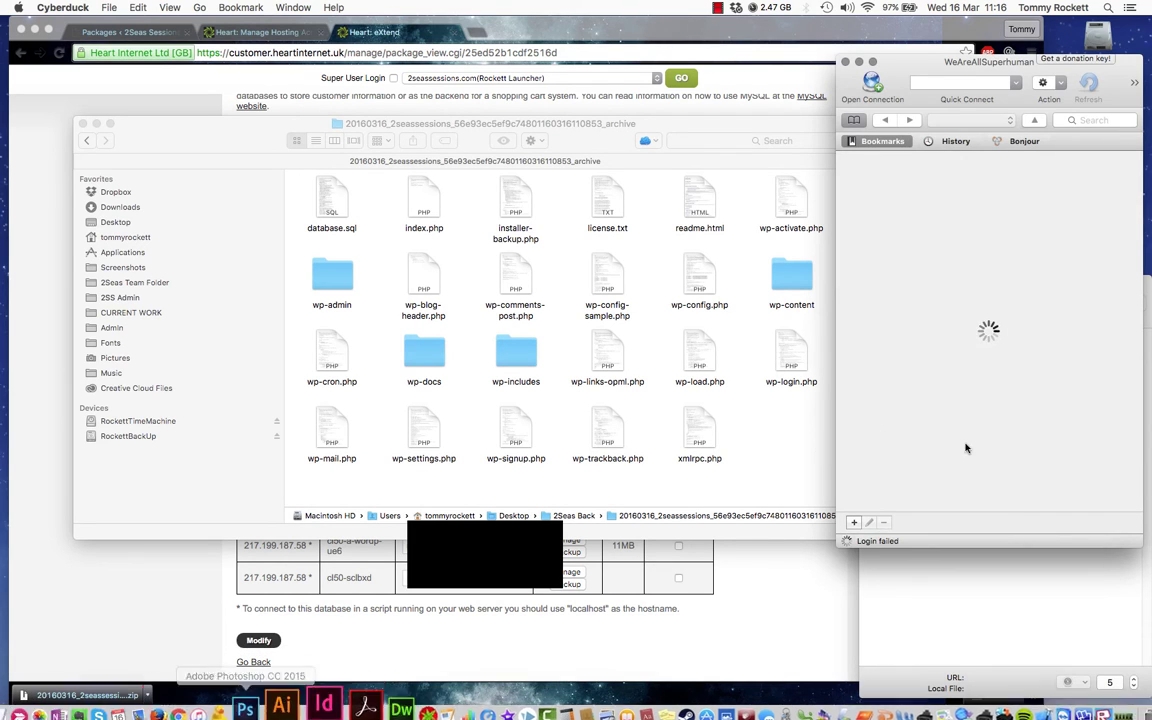
pyautogui.click(1028, 269)
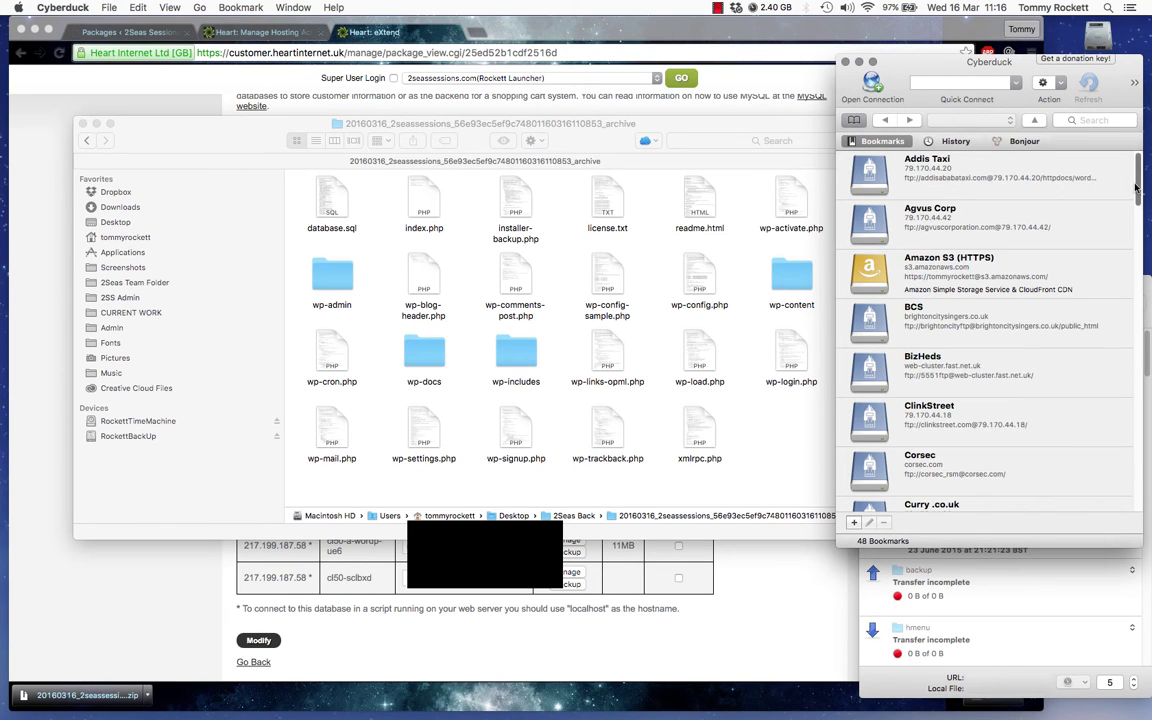
pyautogui.moveTo(1136, 205); pyautogui.dragTo(1122, 447)
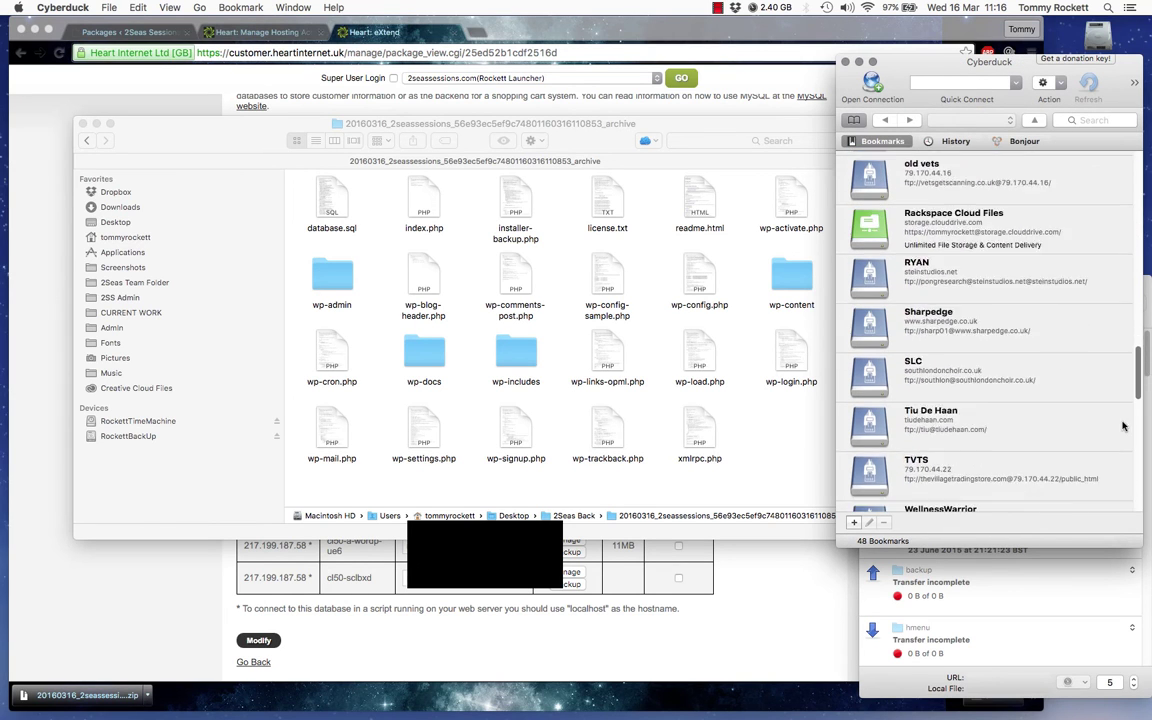
pyautogui.moveTo(1115, 517); pyautogui.dragTo(1115, 537)
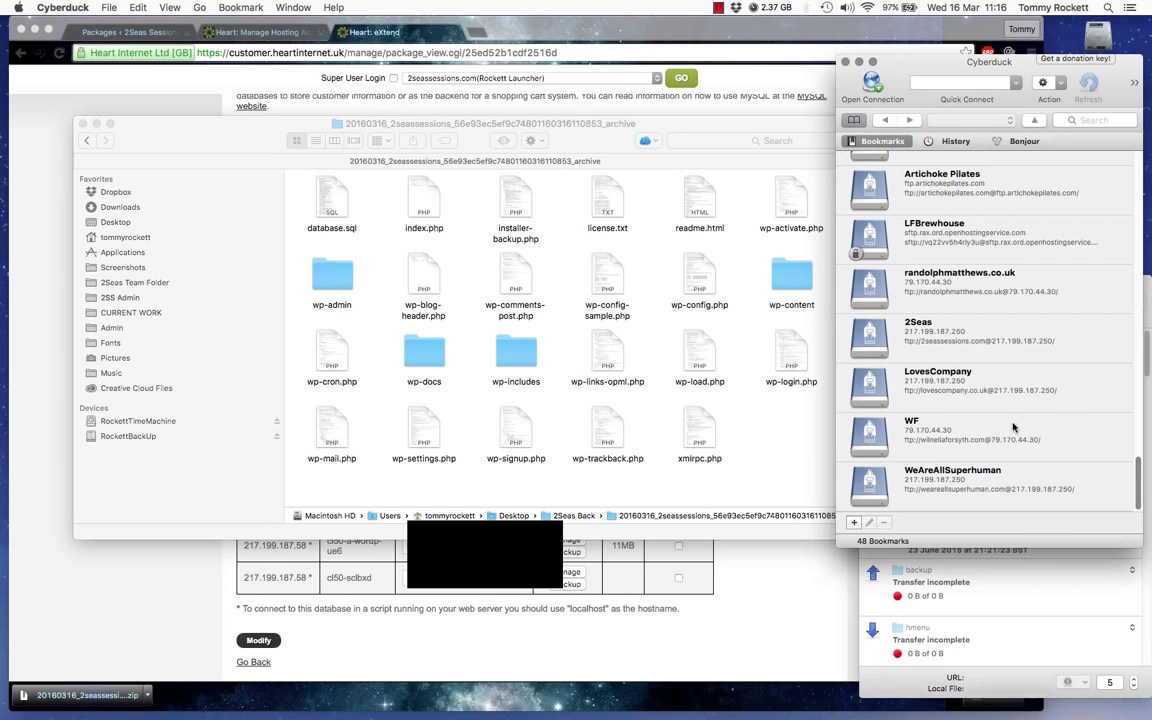
pyautogui.doubleClick(940, 328)
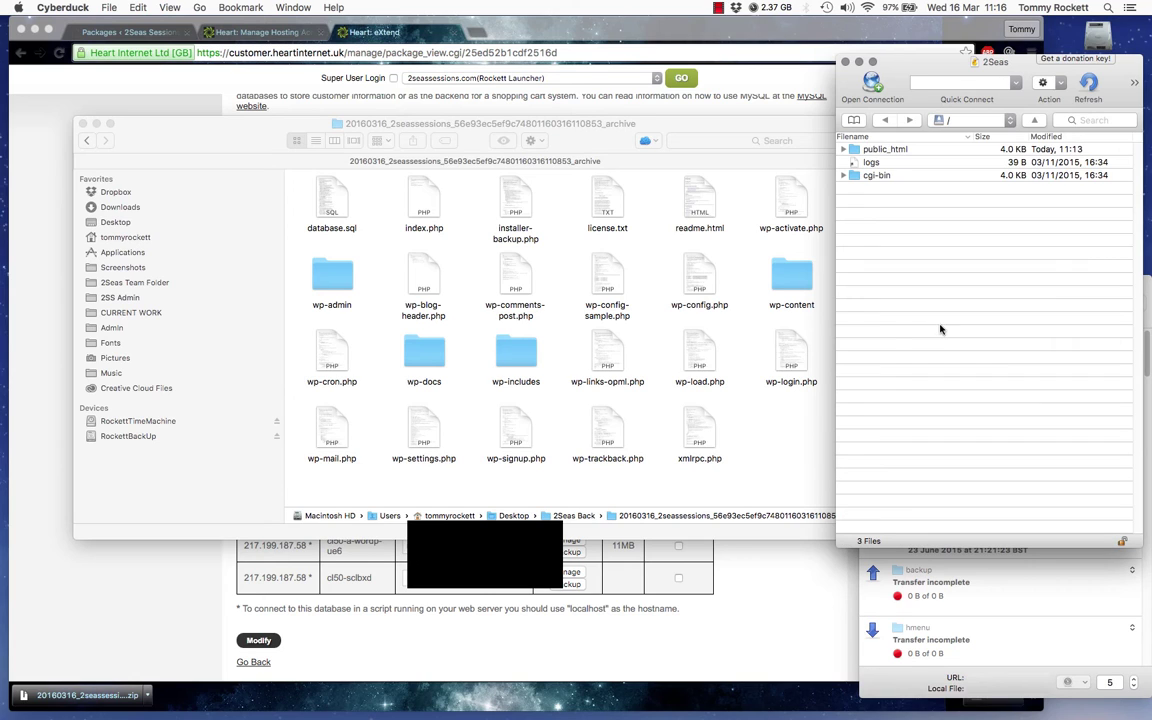
pyautogui.doubleClick(852, 149)
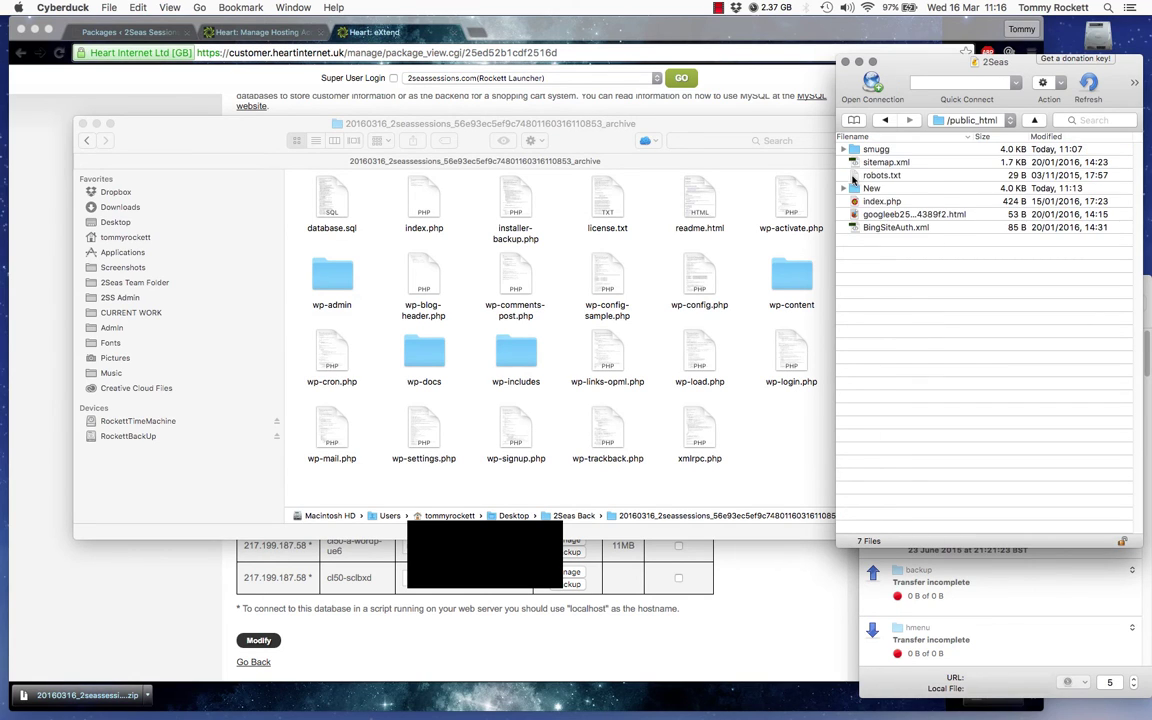
pyautogui.doubleClick(853, 189)
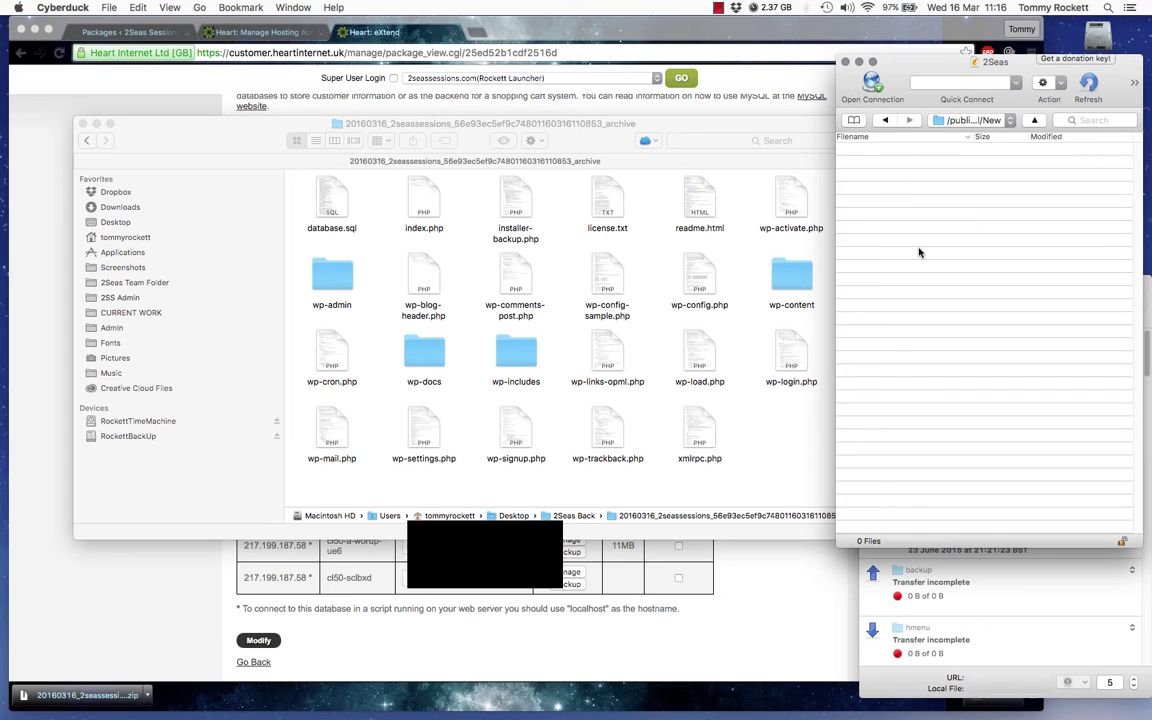
pyautogui.click(750, 196)
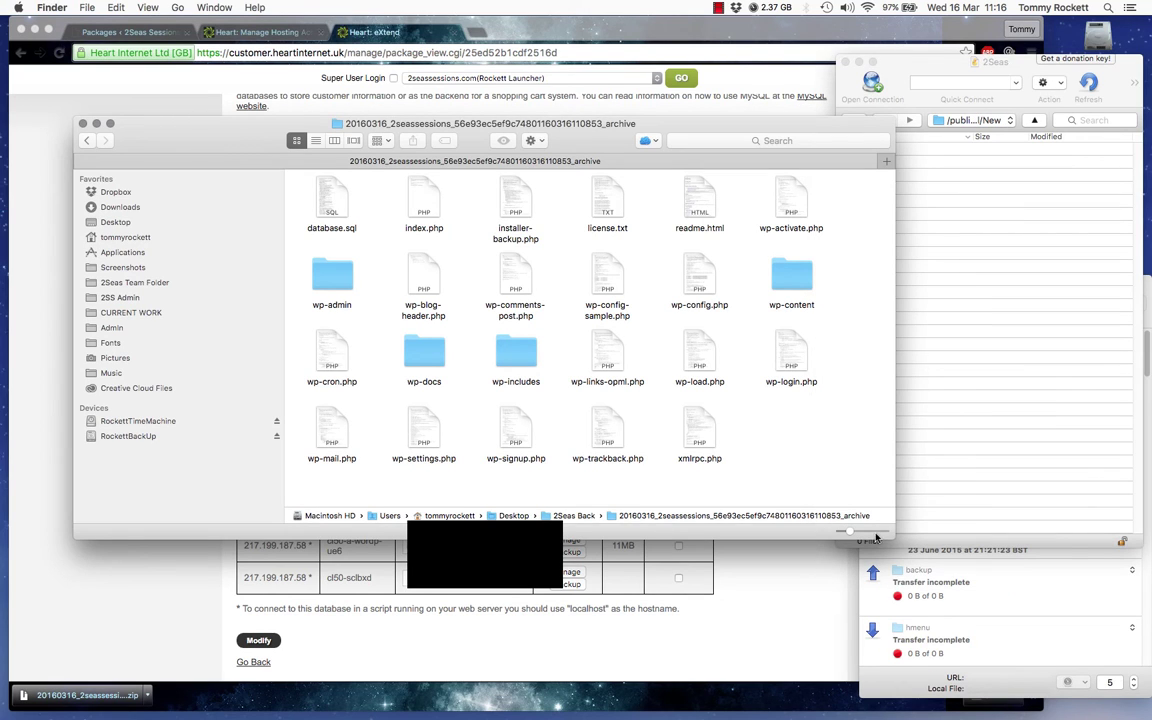
# Select the 22 extracted site files, excluding database.sql, and drag them into Cyberduck's New folder.
pyautogui.moveTo(895, 540)
pyautogui.mouseDown()
pyautogui.moveTo(849, 648)
pyautogui.moveTo(902, 640)
pyautogui.mouseUp()
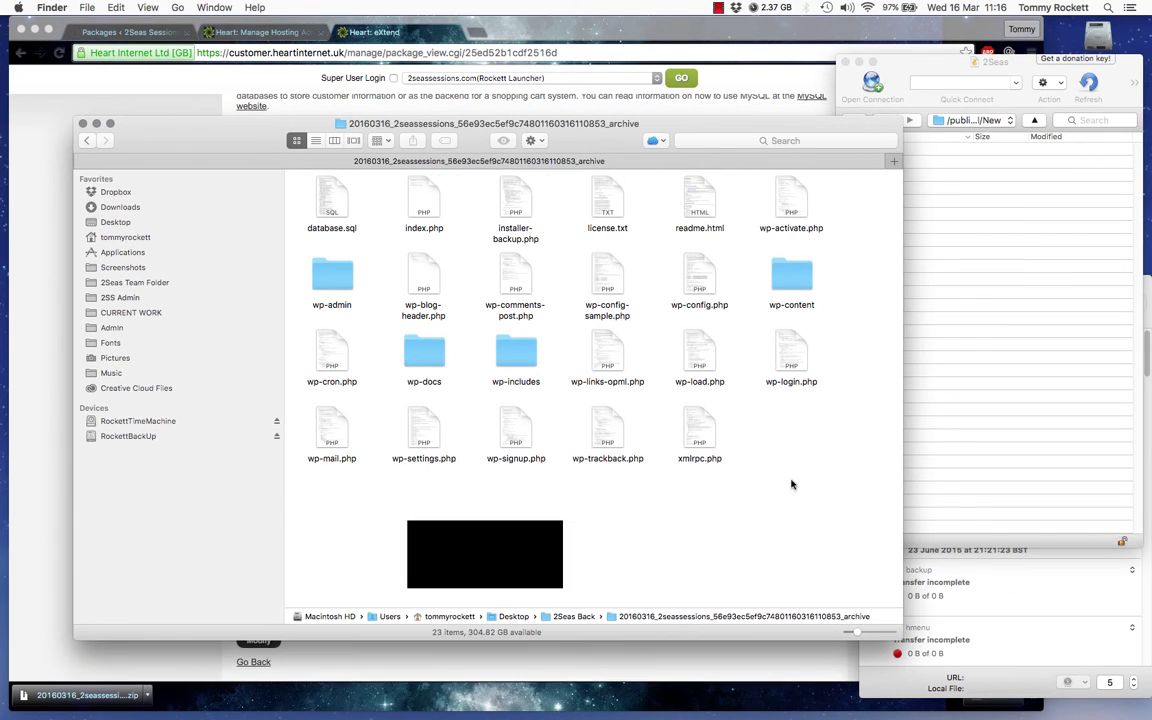
pyautogui.moveTo(830, 501)
pyautogui.mouseDown()
pyautogui.moveTo(342, 184)
pyautogui.moveTo(399, 185)
pyautogui.mouseUp()
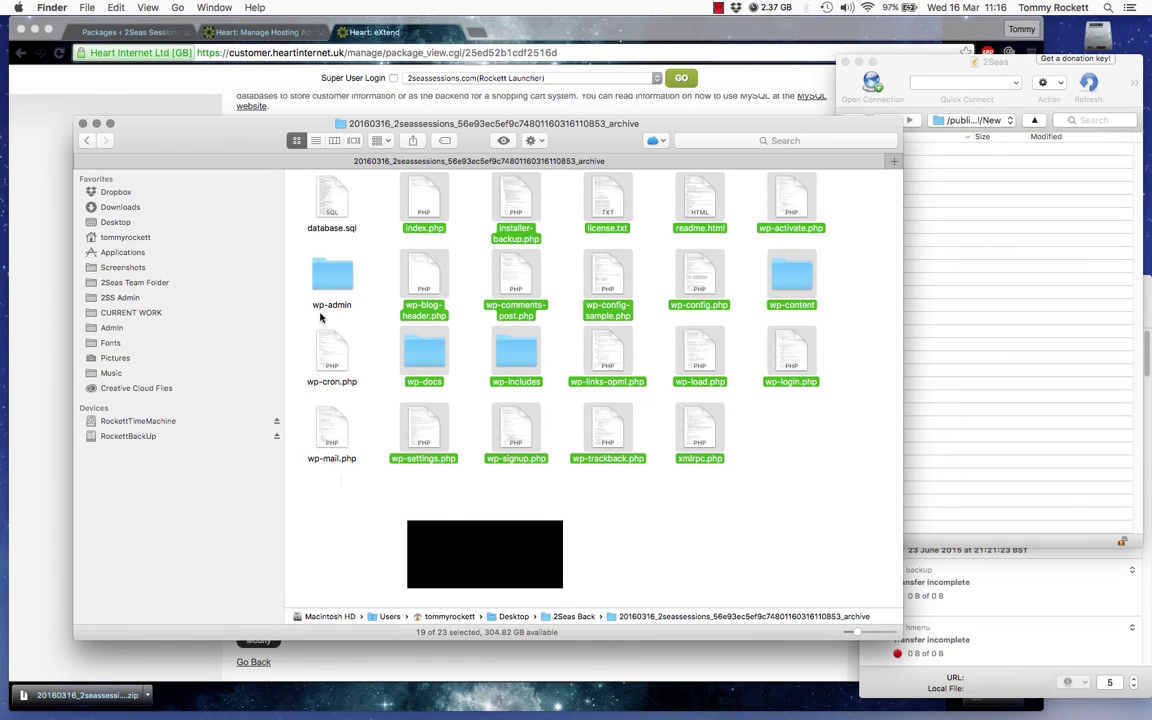
pyautogui.moveTo(305, 440); pyautogui.dragTo(309, 295)
pyautogui.click(315, 142)
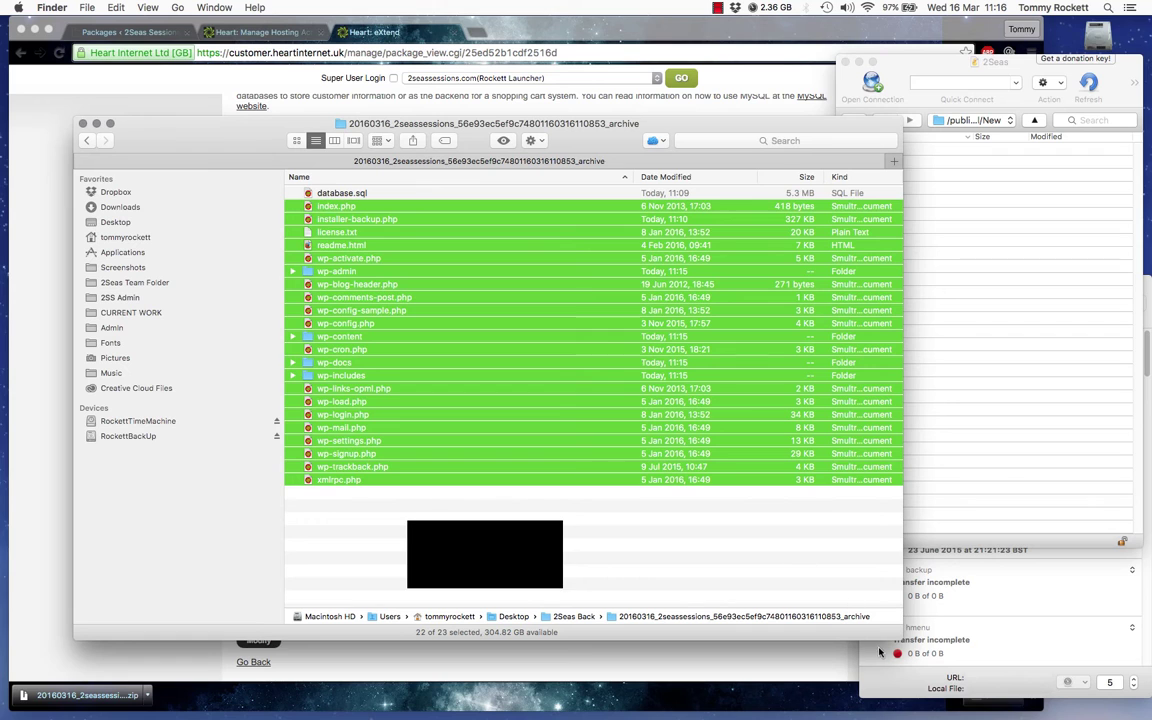
pyautogui.moveTo(897, 637); pyautogui.dragTo(613, 627)
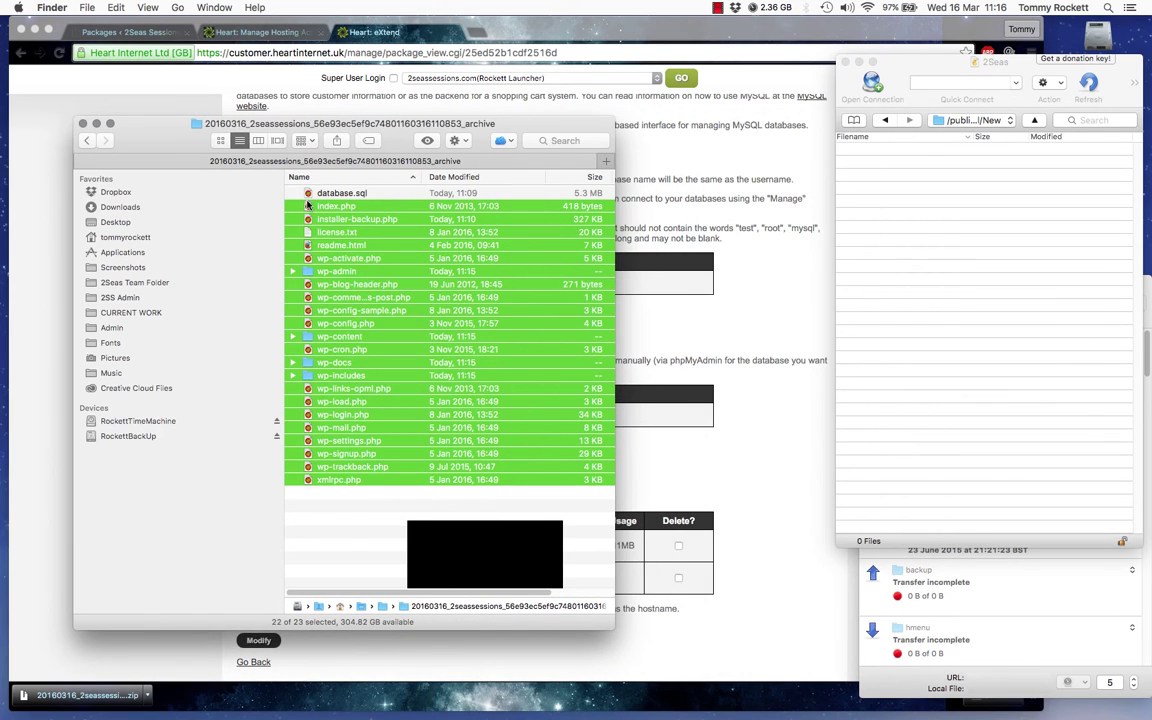
pyautogui.moveTo(400, 245); pyautogui.dragTo(966, 274)
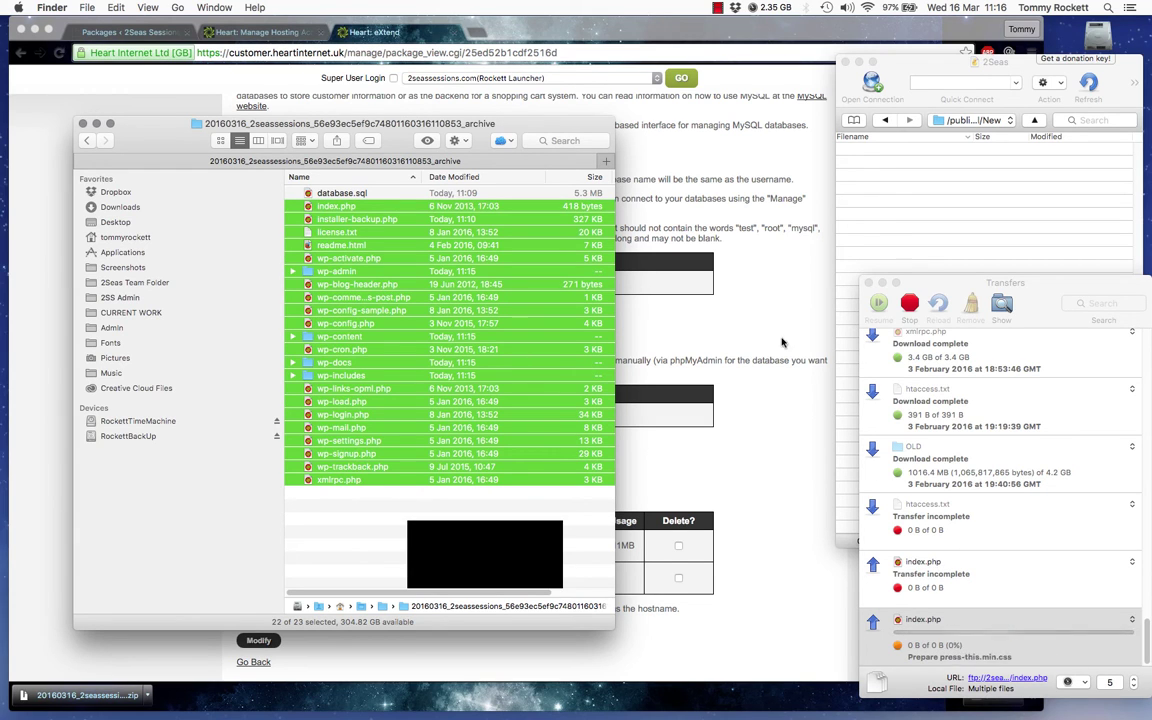
pyautogui.click(697, 276)
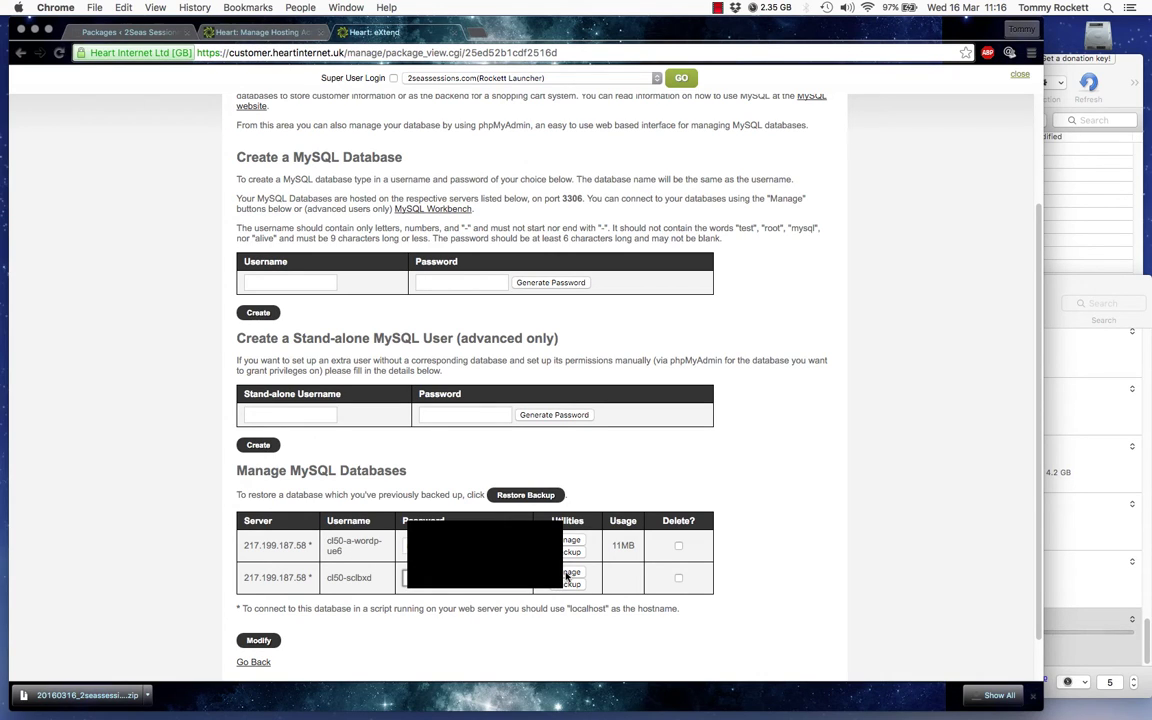
# Open phpMyAdmin through Manage beside cl50-sclbxd and select that still-empty database.
pyautogui.click(716, 7)
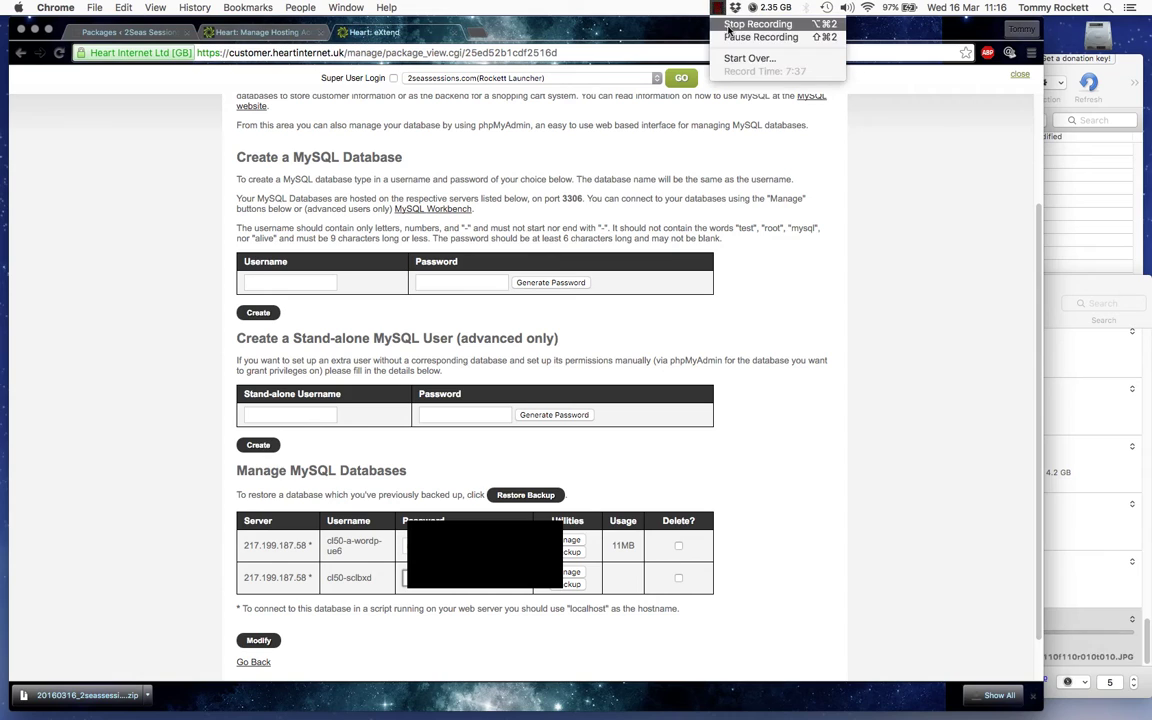
pyautogui.click(716, 7)
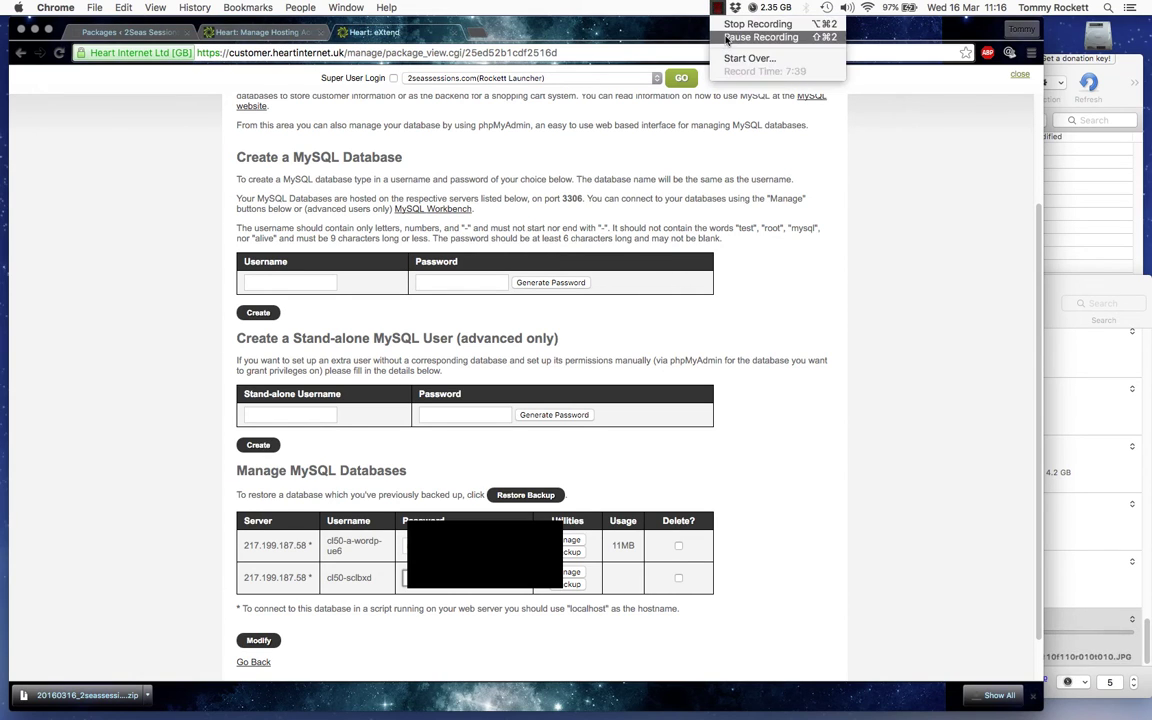
pyautogui.click(760, 36)
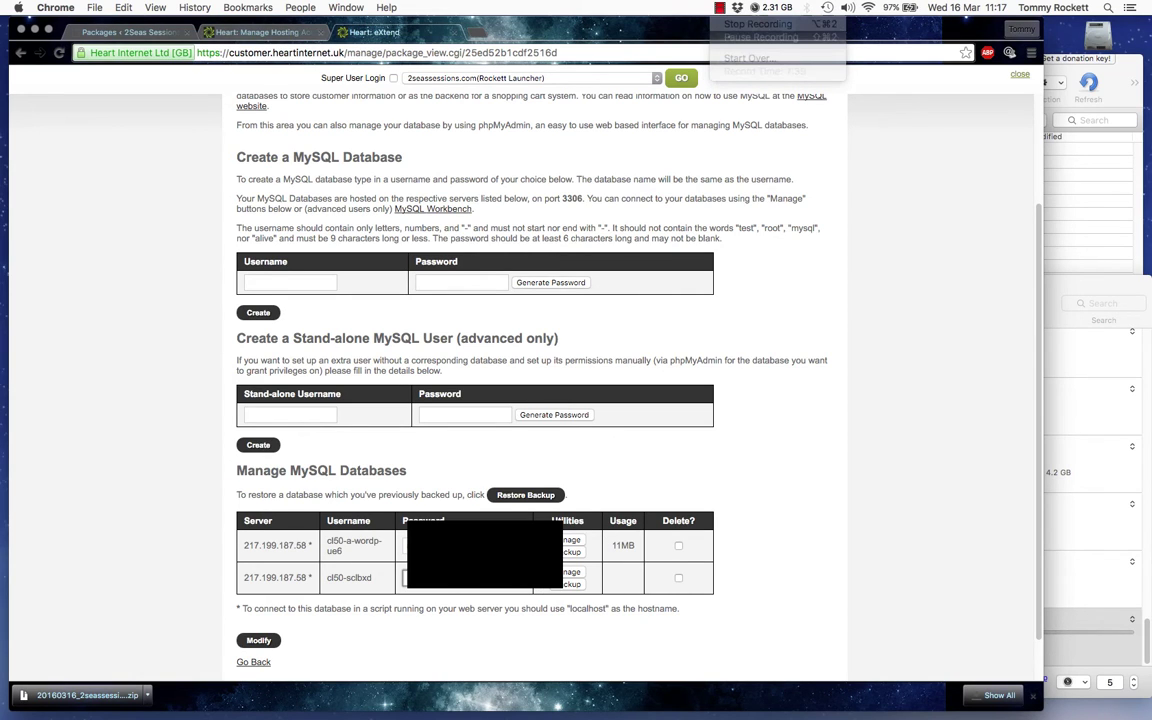
pyautogui.click(570, 573)
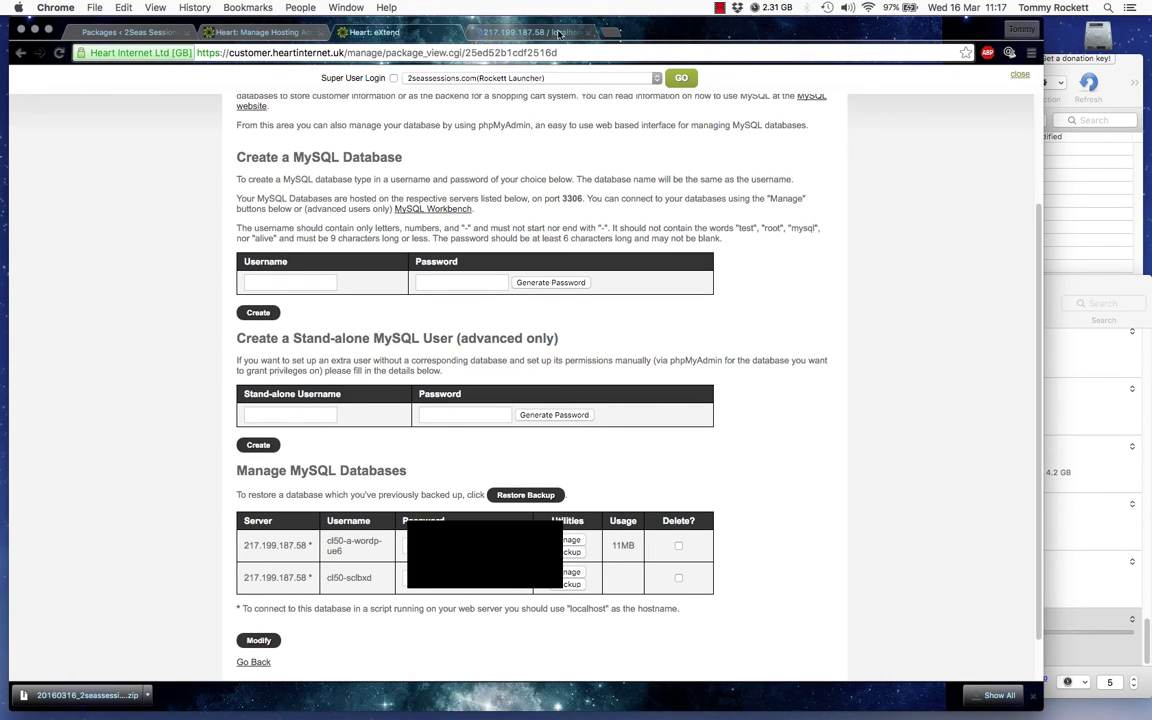
pyautogui.click(561, 34)
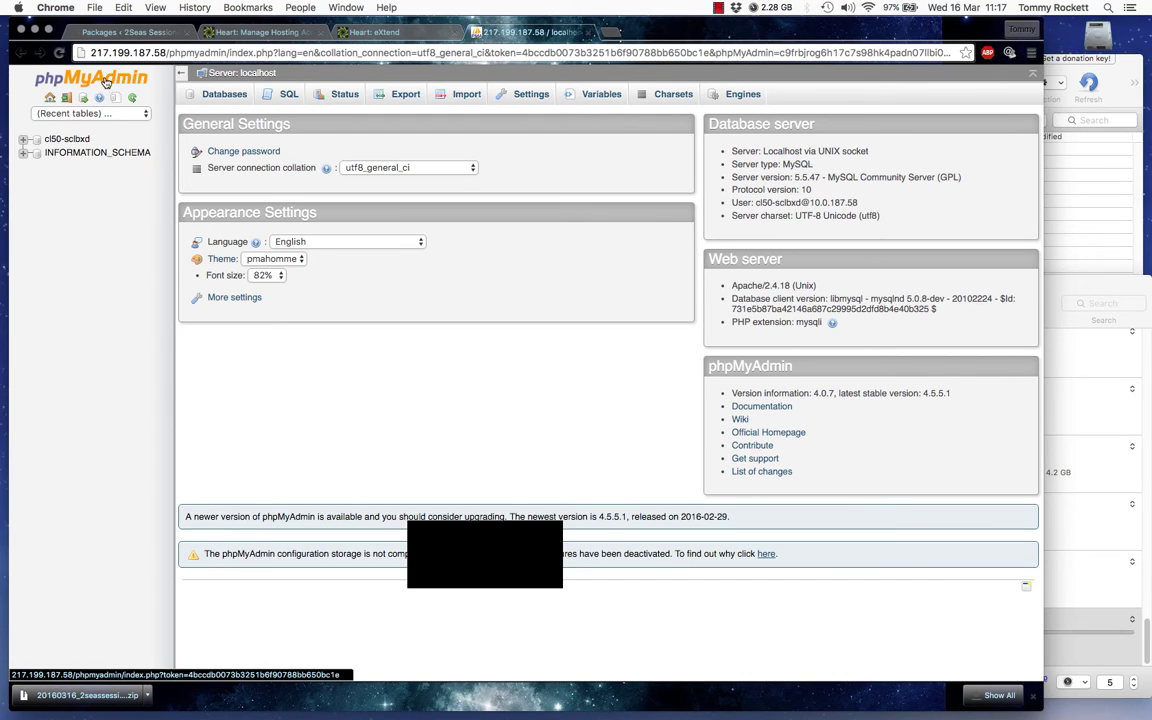
pyautogui.click(72, 140)
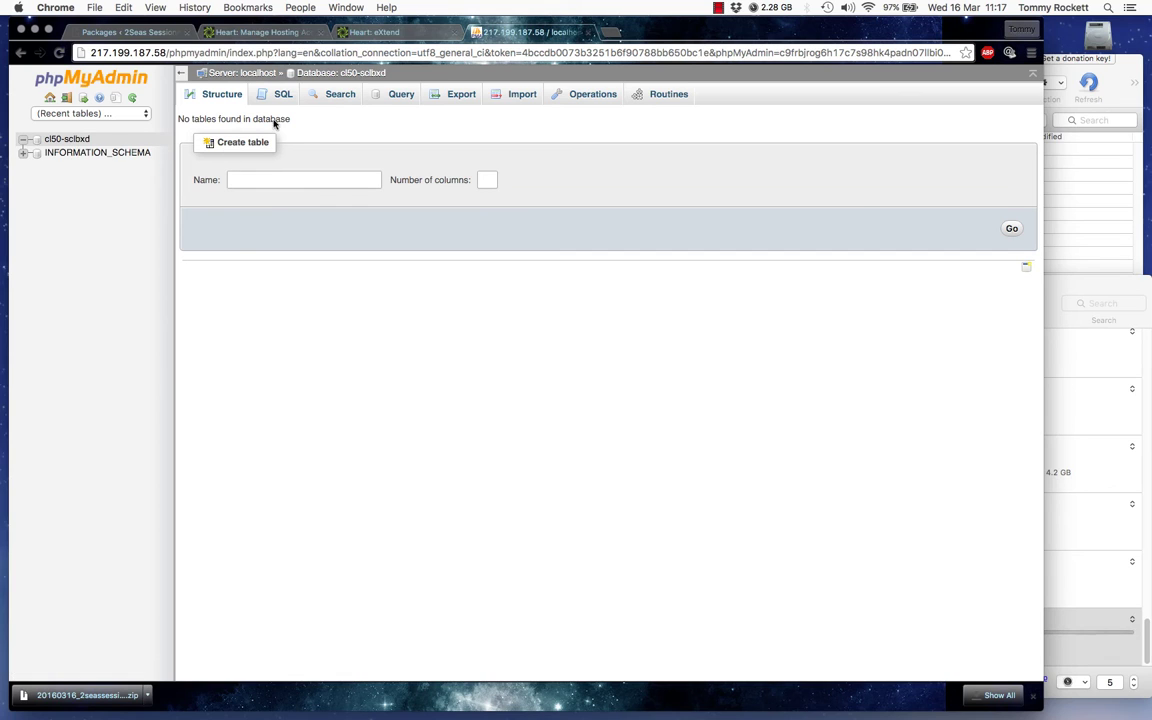
# Import database.sql from the Desktop 2Seas Back archive folder into cl50-sclbxd.
pyautogui.click(521, 95)
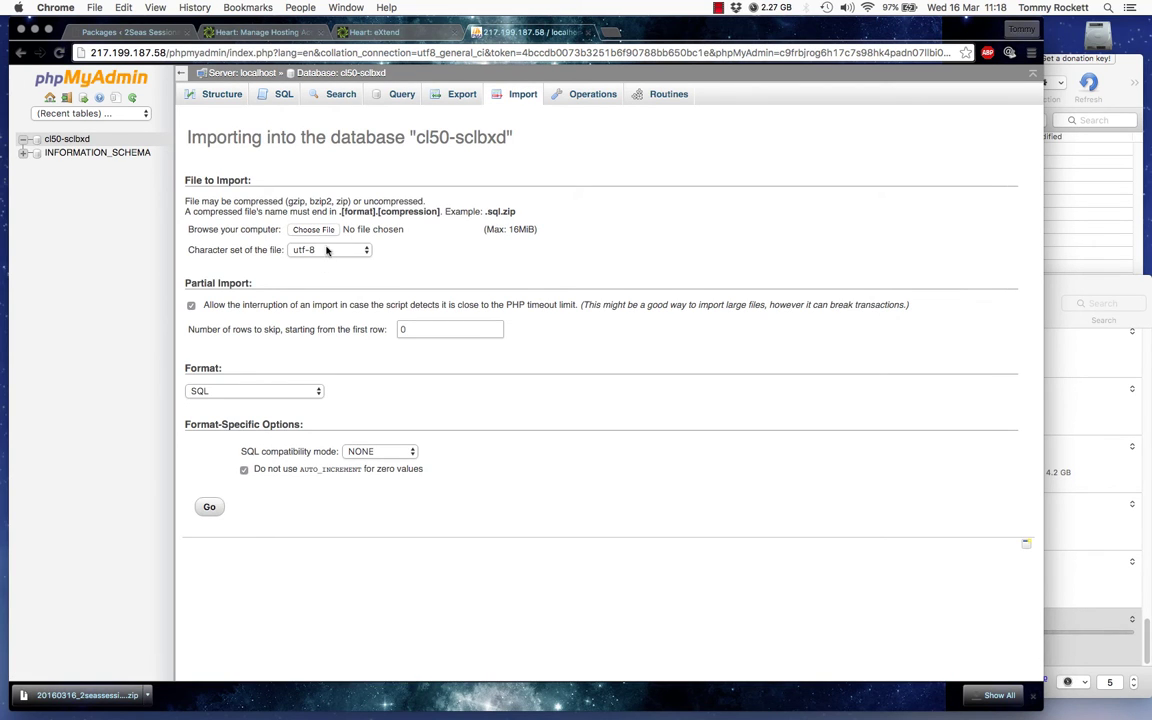
pyautogui.click(323, 231)
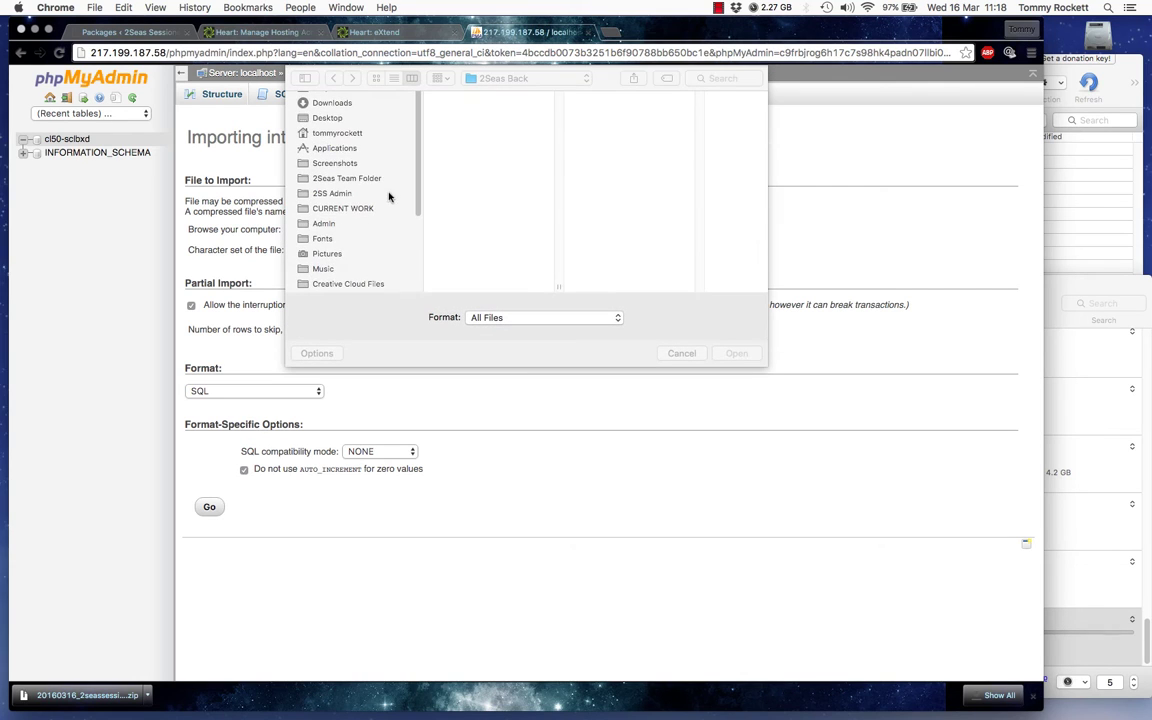
pyautogui.click(330, 144)
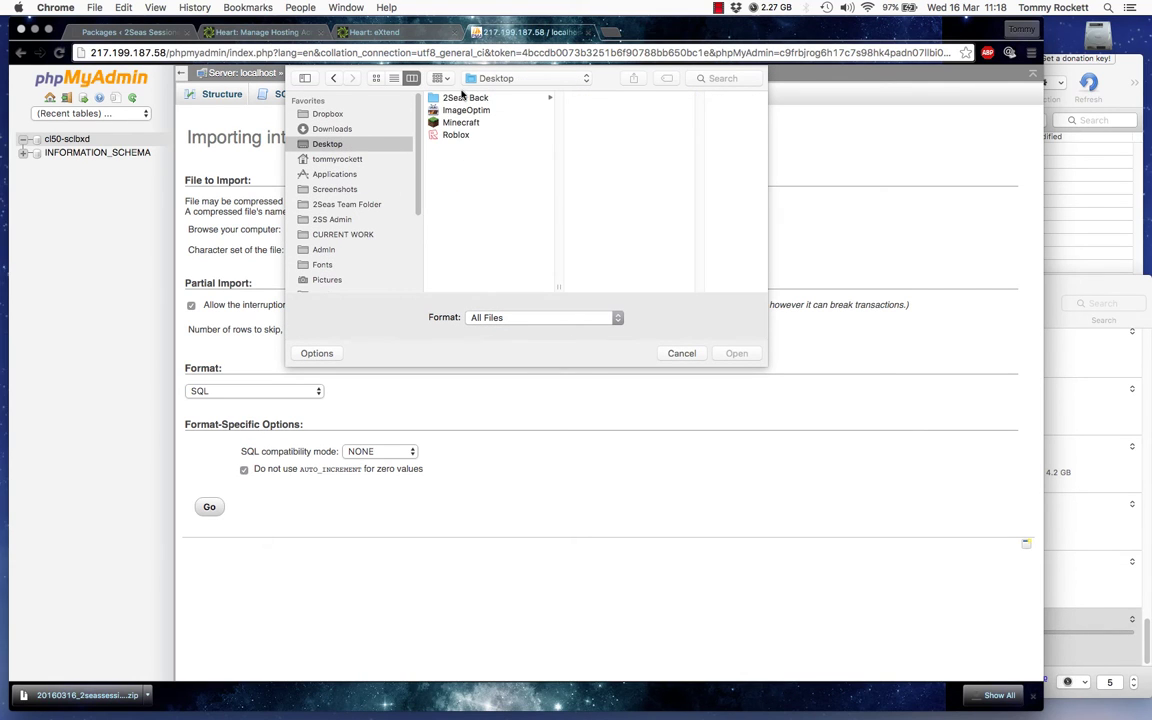
pyautogui.click(472, 97)
pyautogui.click(605, 98)
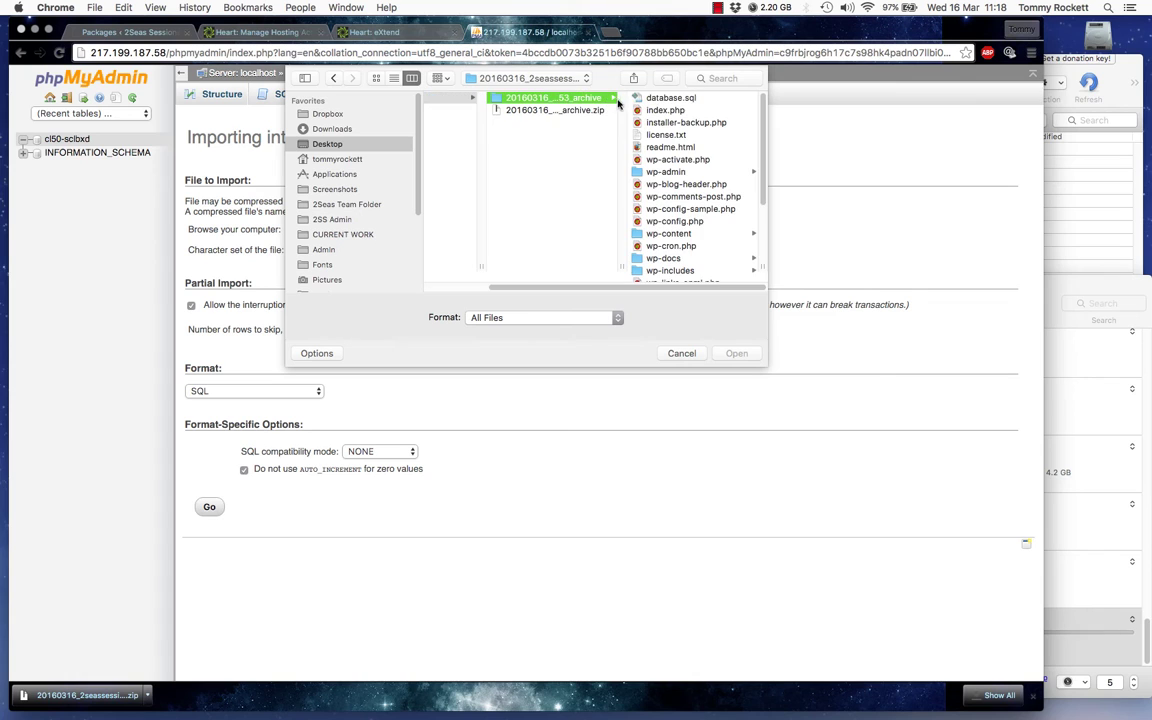
pyautogui.click(662, 98)
pyautogui.click(738, 355)
pyautogui.click(212, 507)
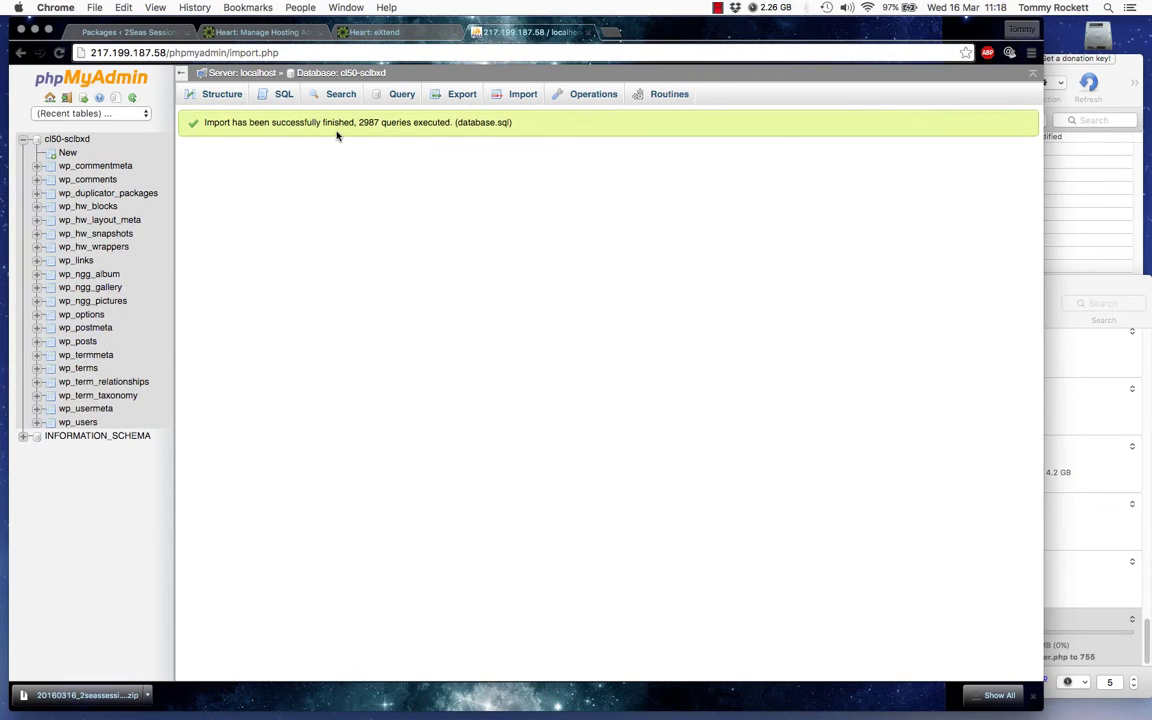
# In wp_options, replace smugg with new in both the siteurl and home values.
pyautogui.click(89, 318)
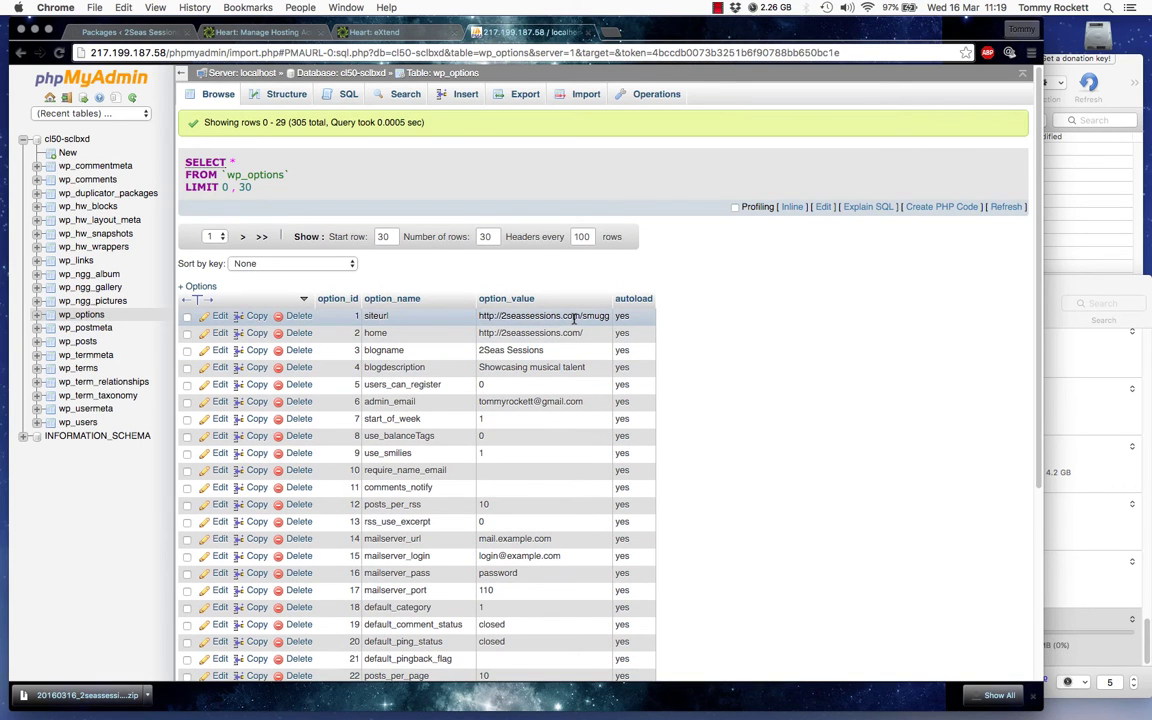
pyautogui.doubleClick(523, 316)
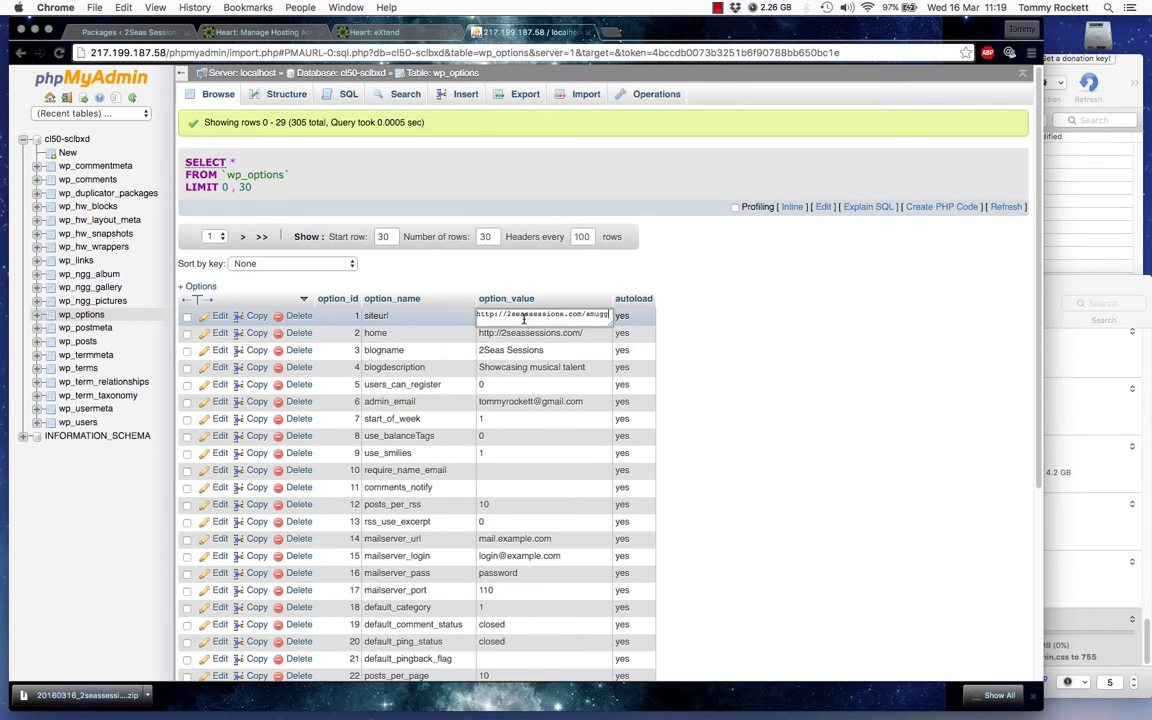
pyautogui.moveTo(586, 316); pyautogui.dragTo(617, 316)
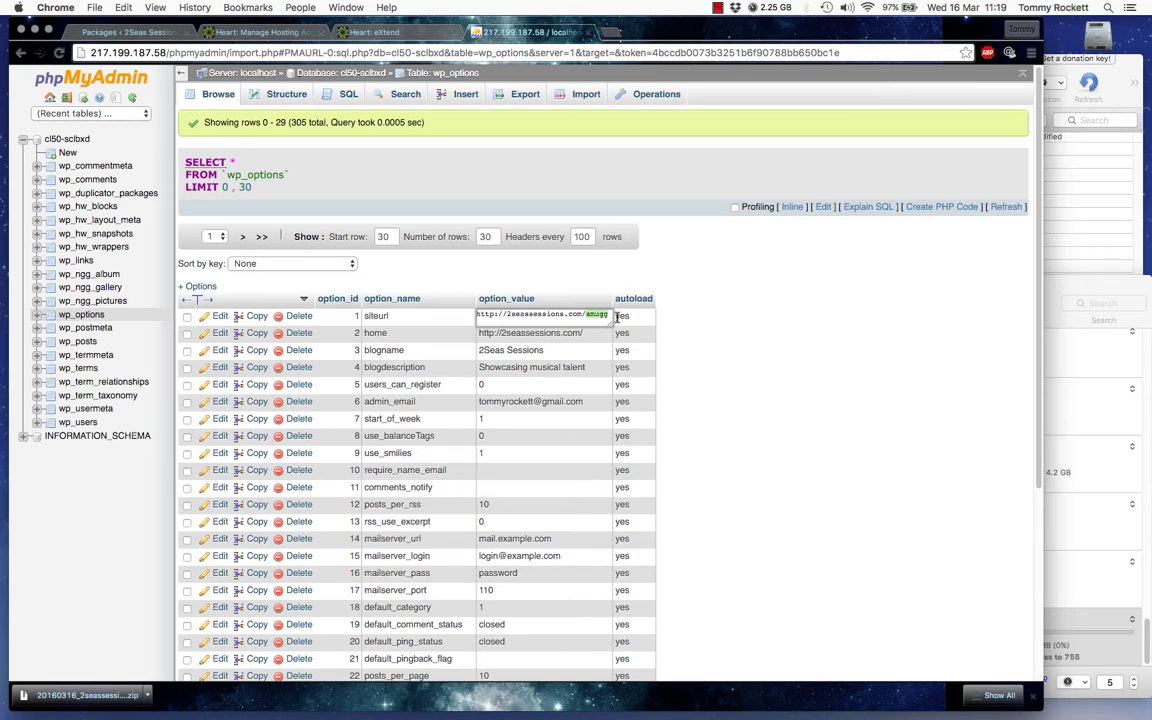
pyautogui.write('new')
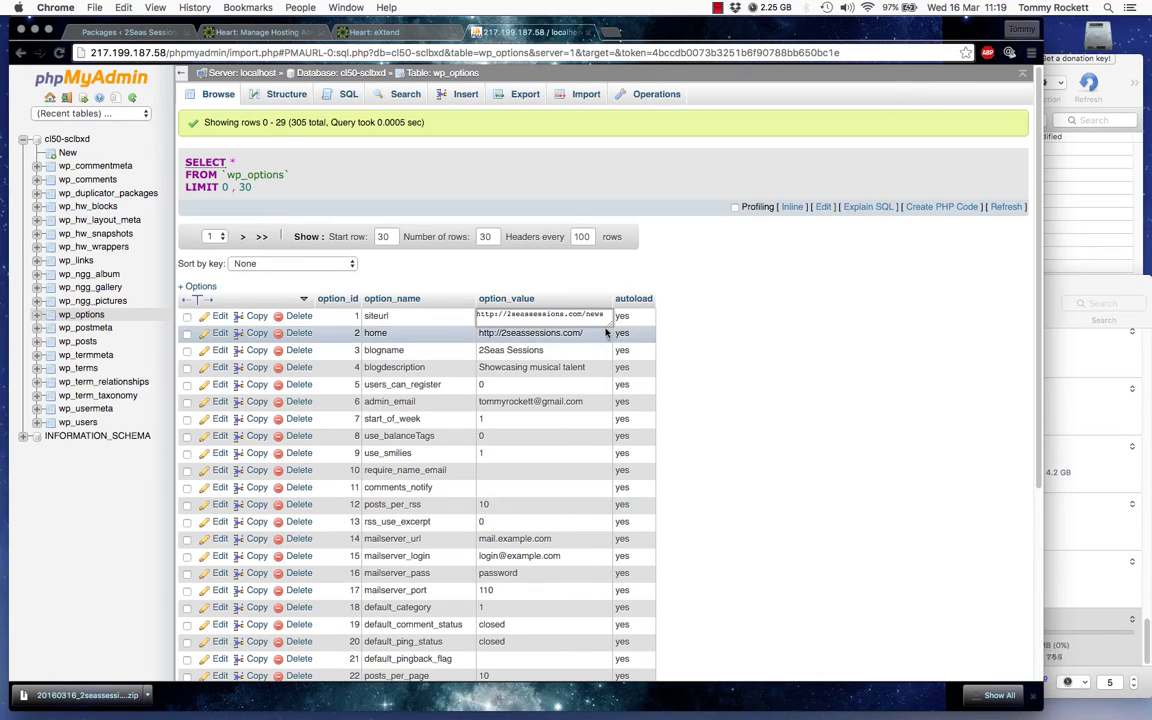
pyautogui.press('BackSpace')
pyautogui.press('Return')
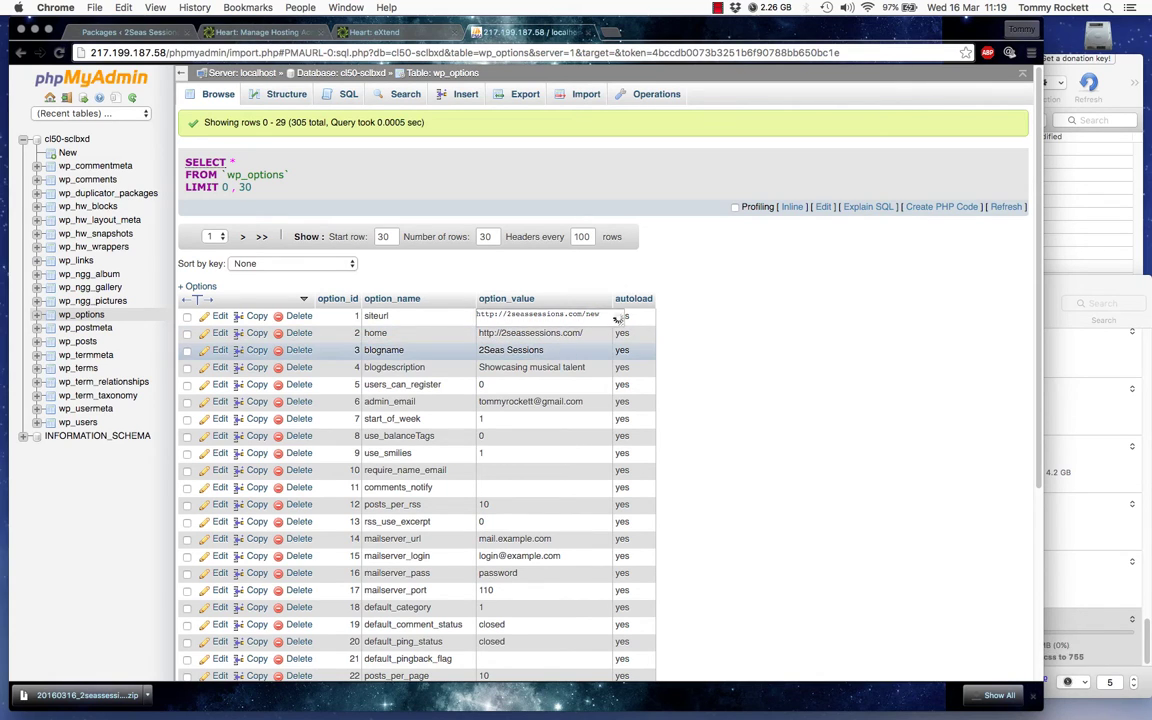
pyautogui.doubleClick(585, 317)
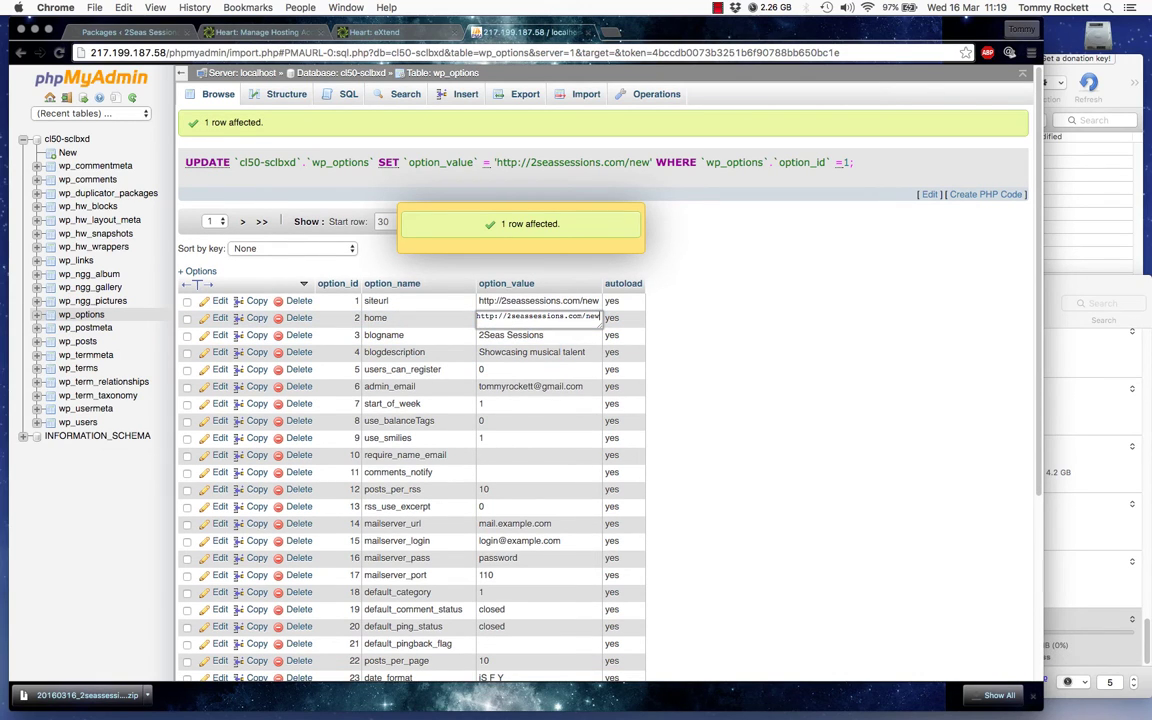
pyautogui.write('new')
pyautogui.press('Return')
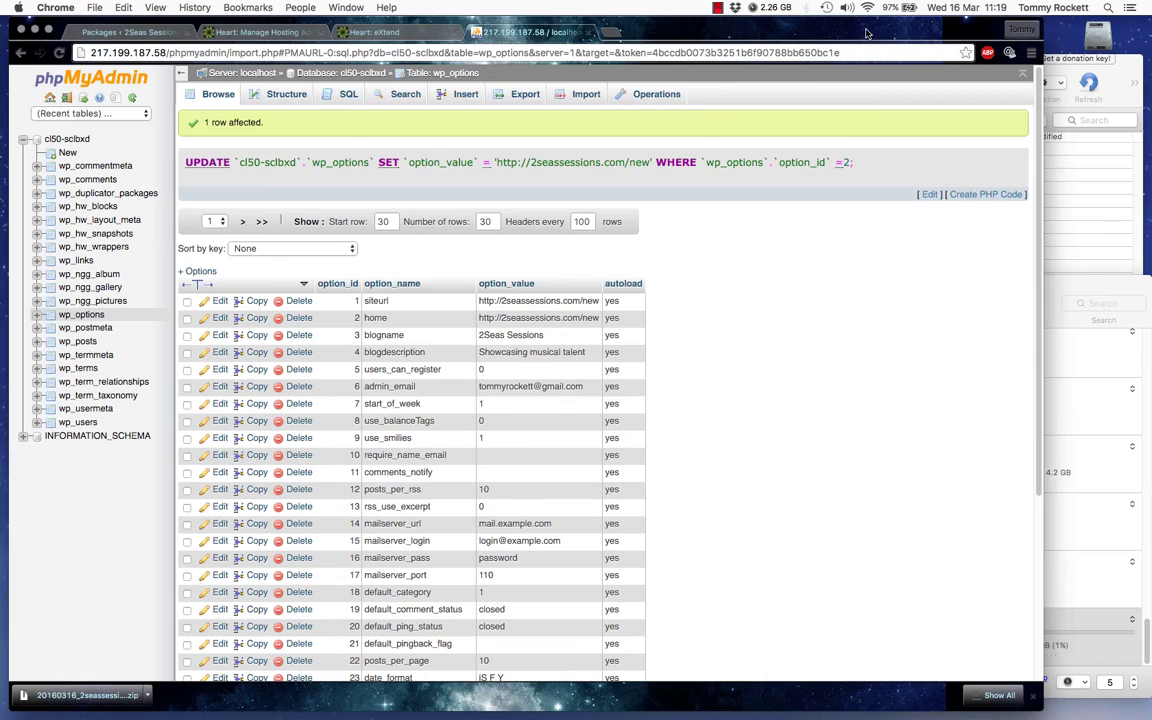
# Check the Cyberduck Transfers list shows Upload complete, then bring the New folder listing forward.
pyautogui.moveTo(867, 33)
pyautogui.mouseDown()
pyautogui.moveTo(997, 197)
pyautogui.moveTo(447, 123)
pyautogui.mouseUp()
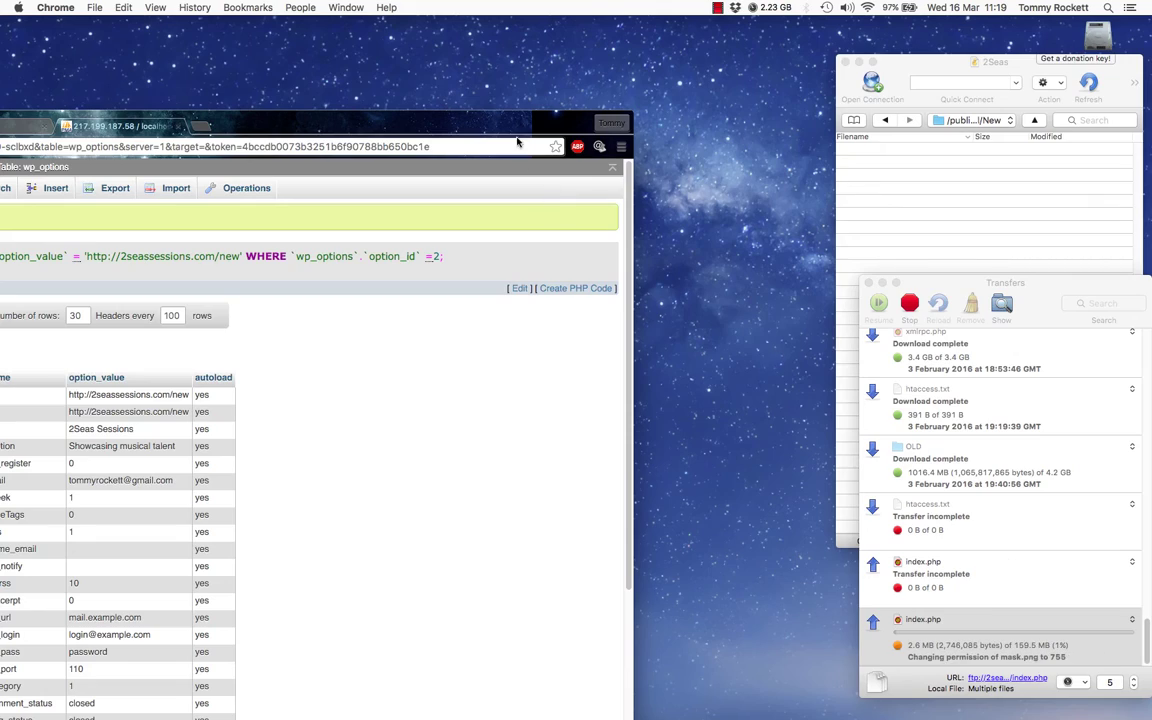
pyautogui.moveTo(540, 118)
pyautogui.mouseDown()
pyautogui.moveTo(938, 14)
pyautogui.moveTo(909, 14)
pyautogui.mouseUp()
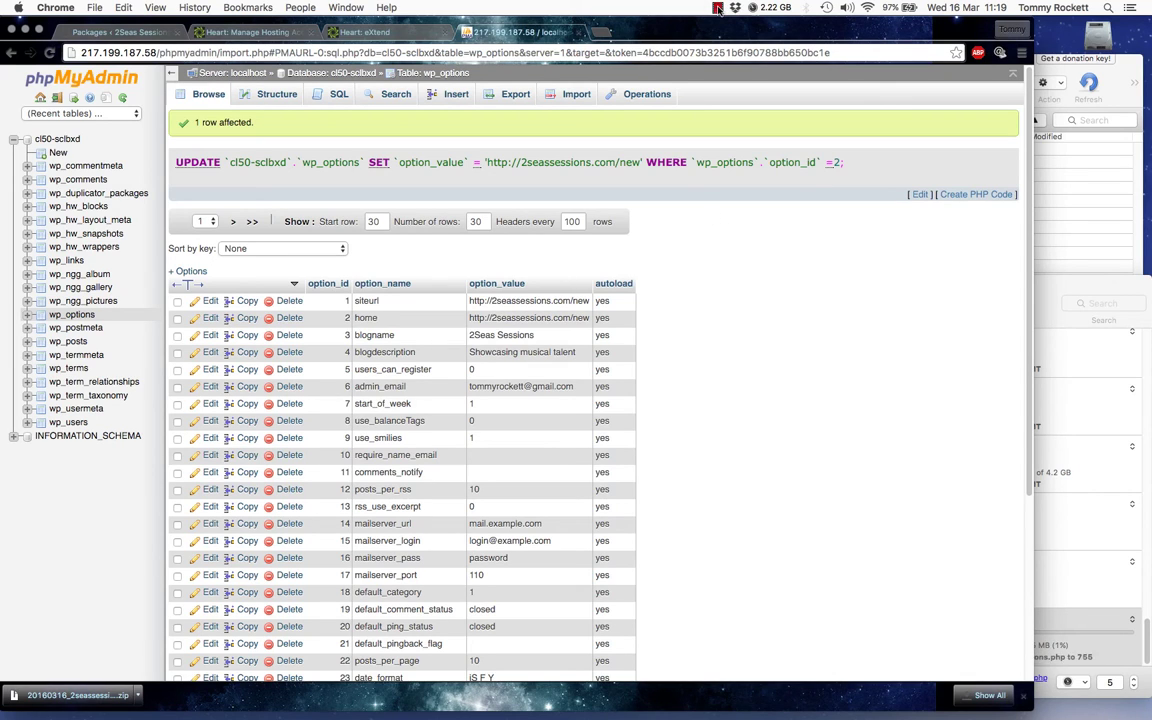
pyautogui.click(718, 9)
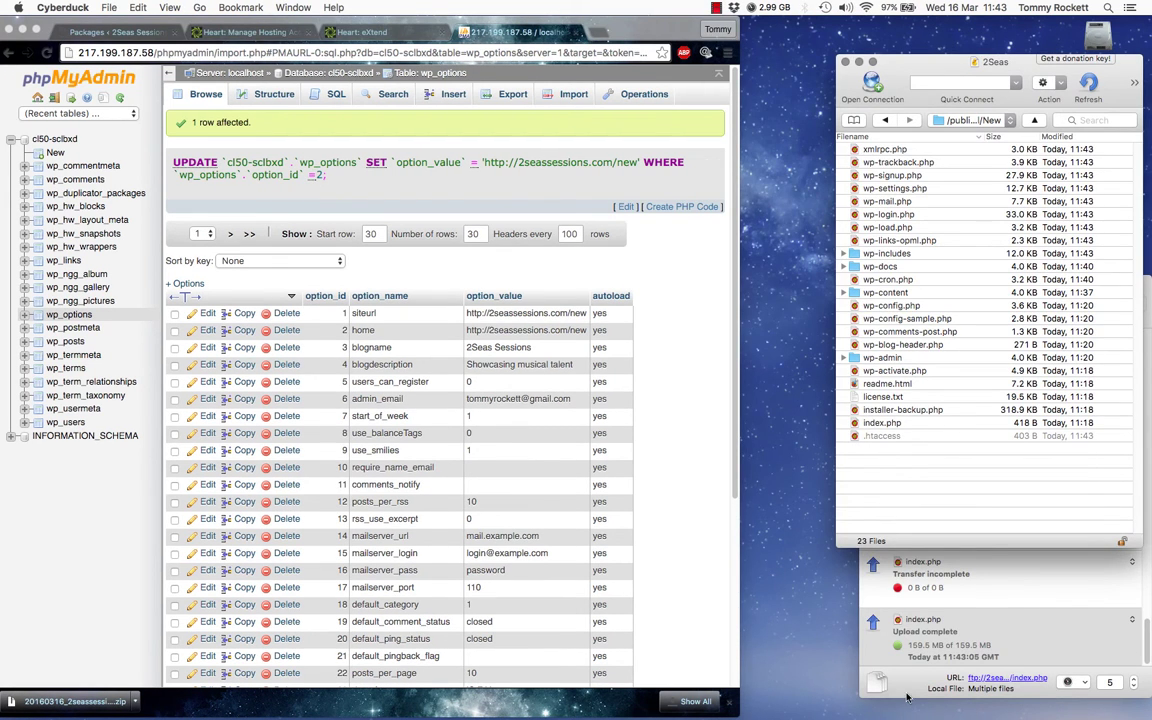
pyautogui.click(908, 697)
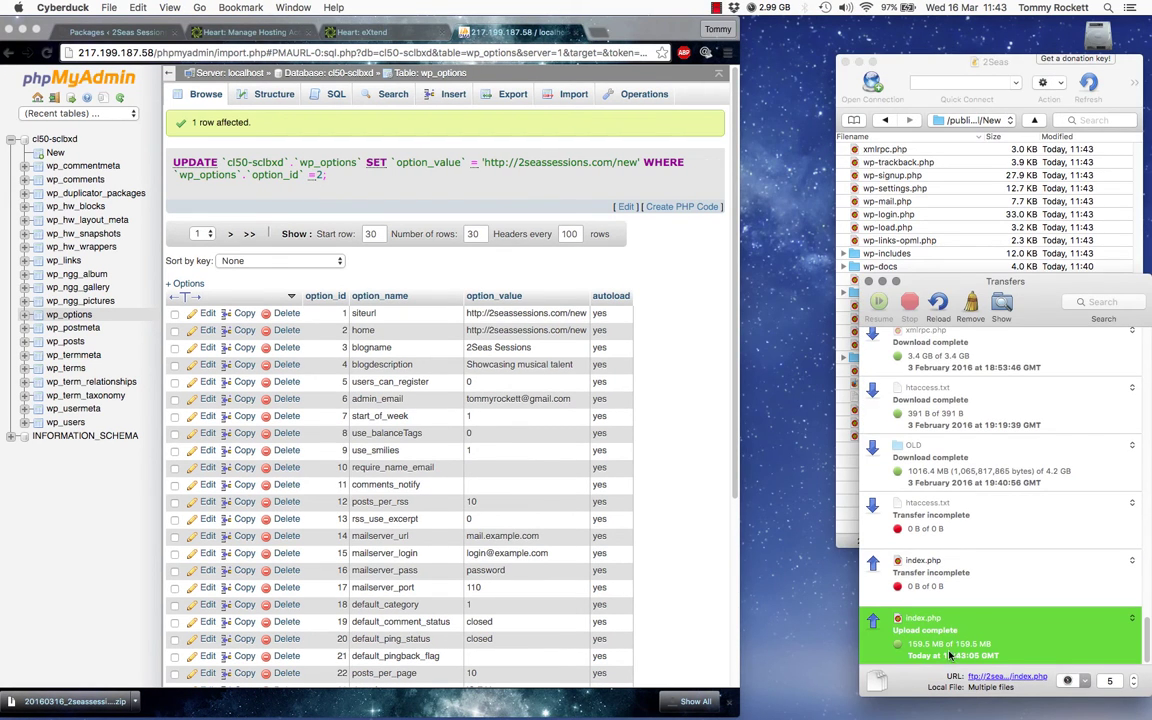
pyautogui.click(925, 62)
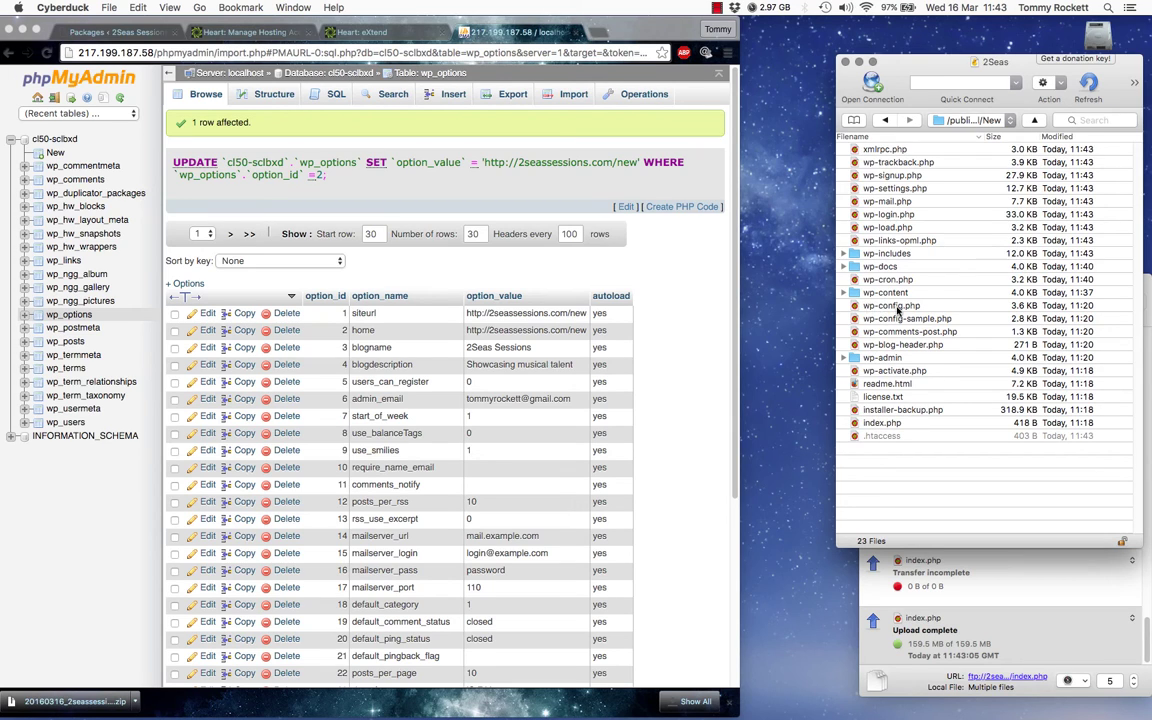
# Open the server's wp-config.php in Smultron.
pyautogui.click(897, 307)
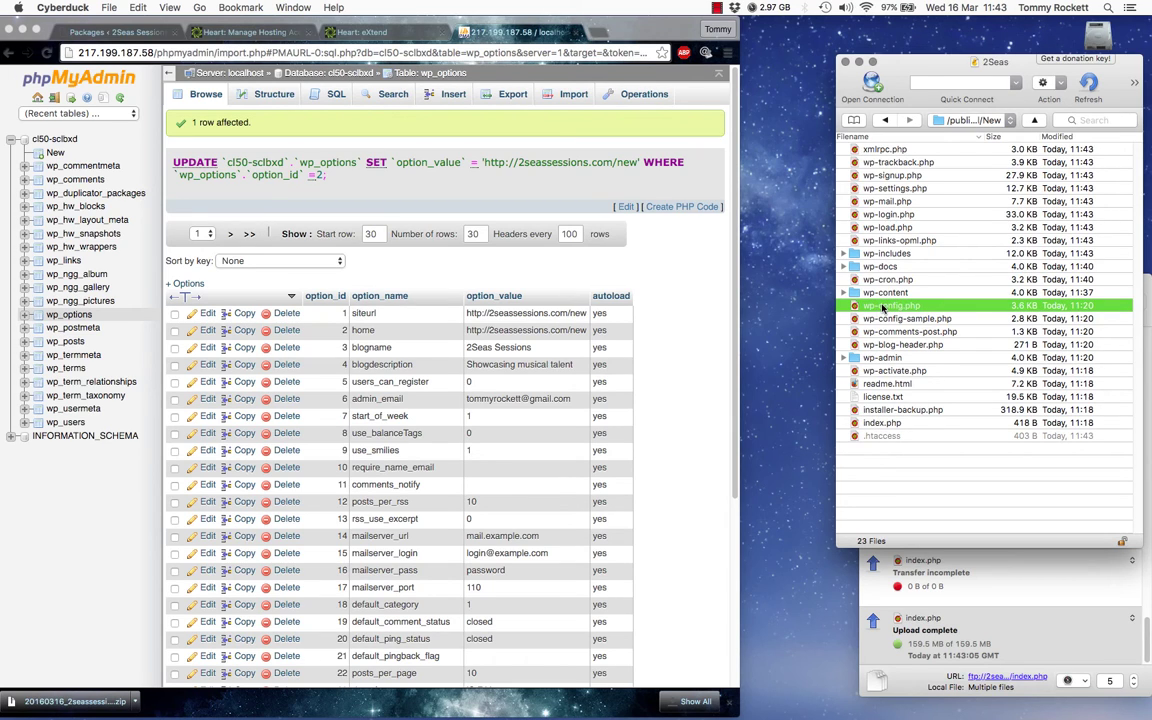
pyautogui.rightClick(882, 306)
pyautogui.moveTo(917, 358)
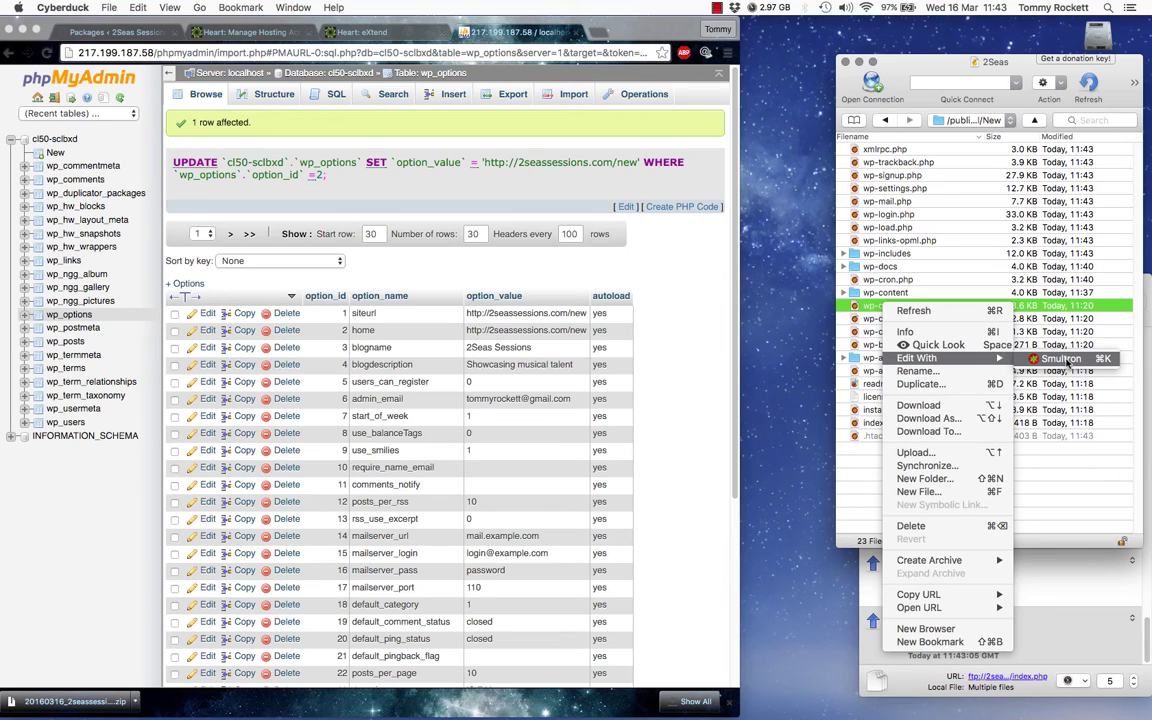
pyautogui.click(1065, 359)
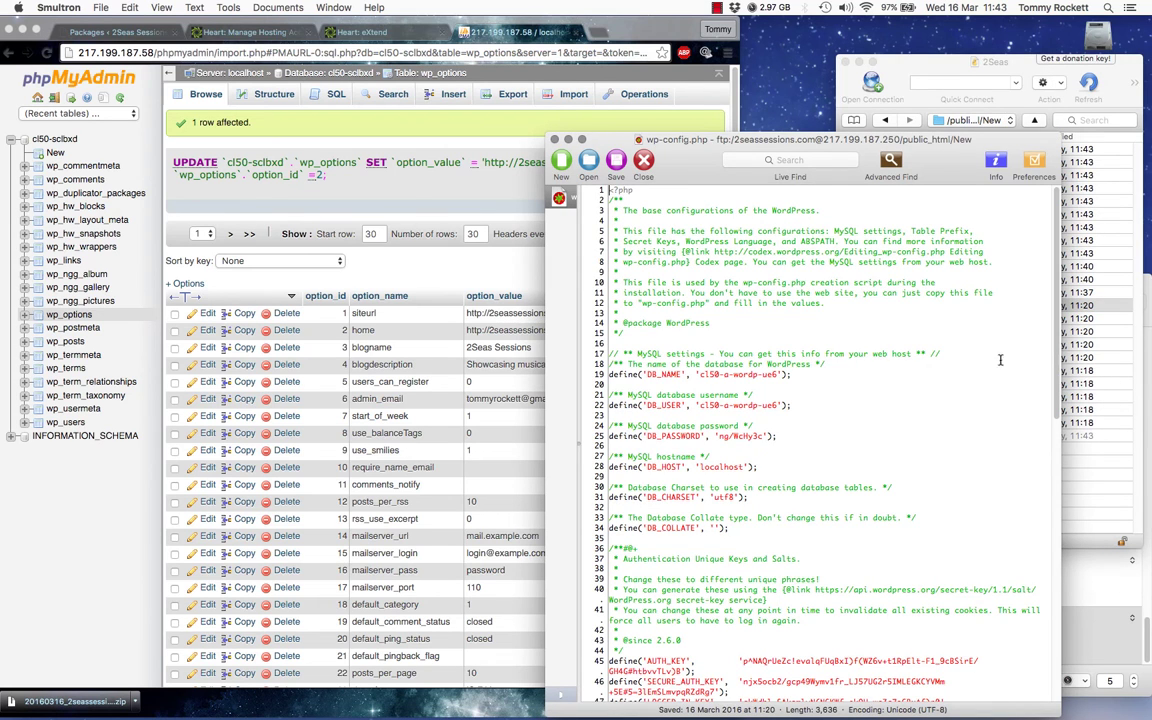
pyautogui.moveTo(708, 157); pyautogui.dragTo(765, 75)
# Copy cl50-sclbxd from the hosting panel and paste it as DB_NAME and DB_USER.
pyautogui.click(594, 87)
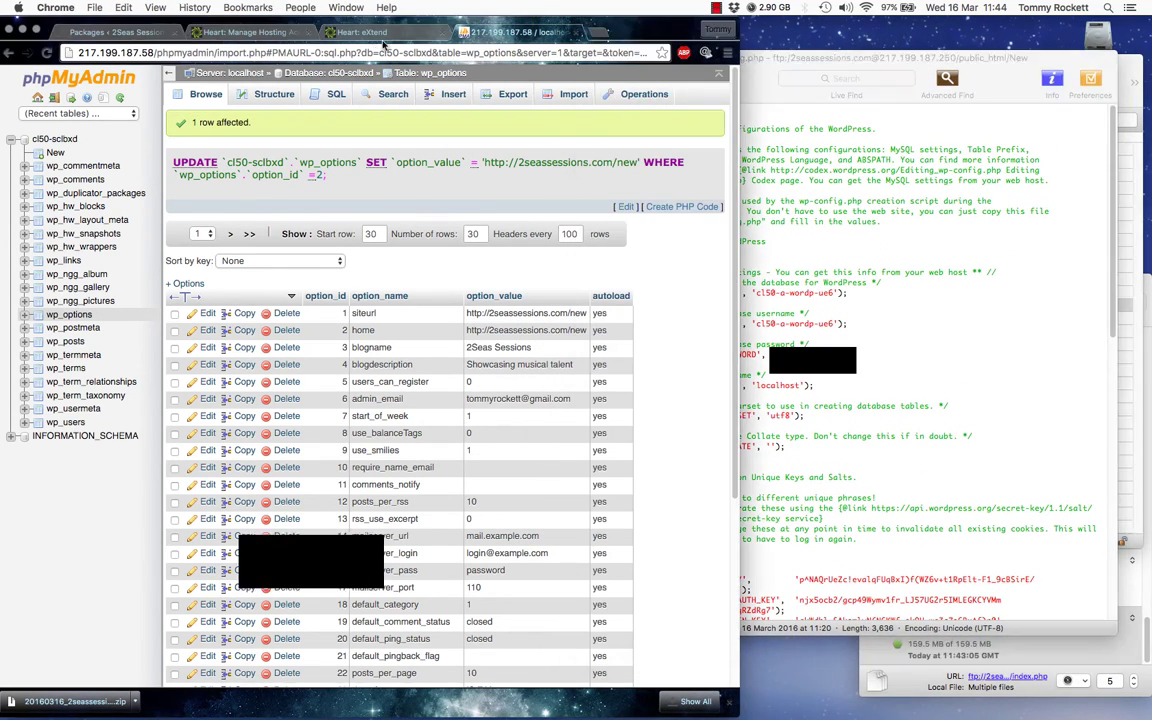
pyautogui.click(355, 32)
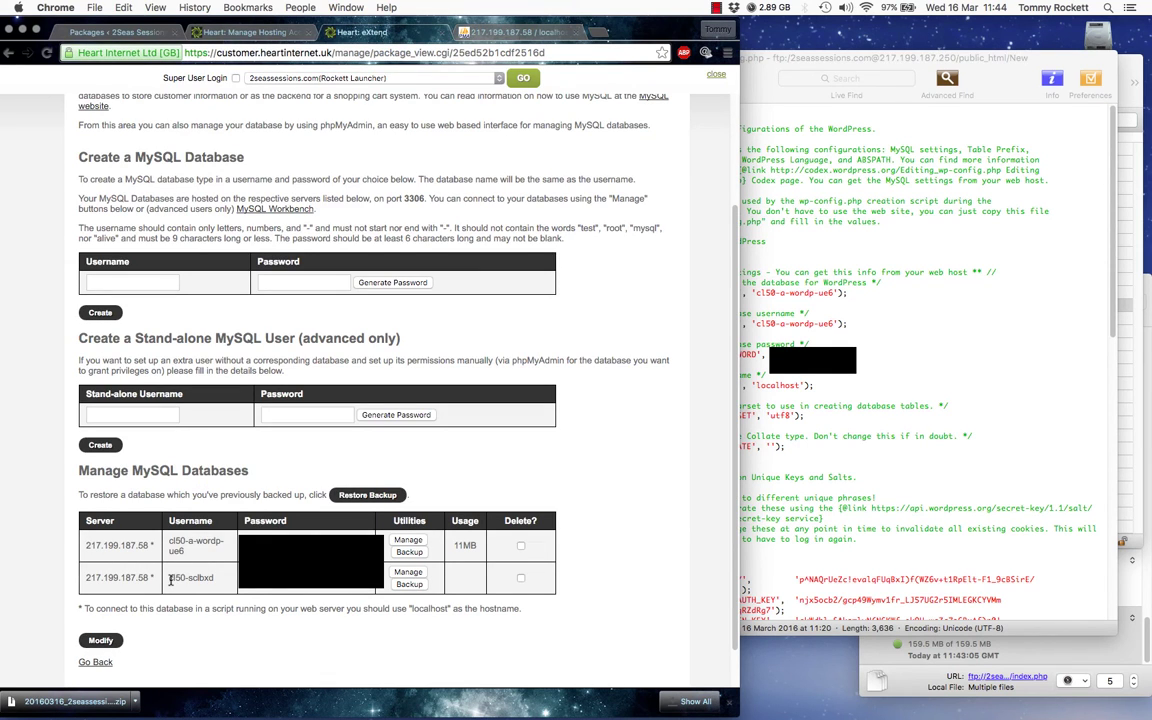
pyautogui.moveTo(171, 580); pyautogui.dragTo(213, 580)
pyautogui.press('super+c')
pyautogui.click(901, 443)
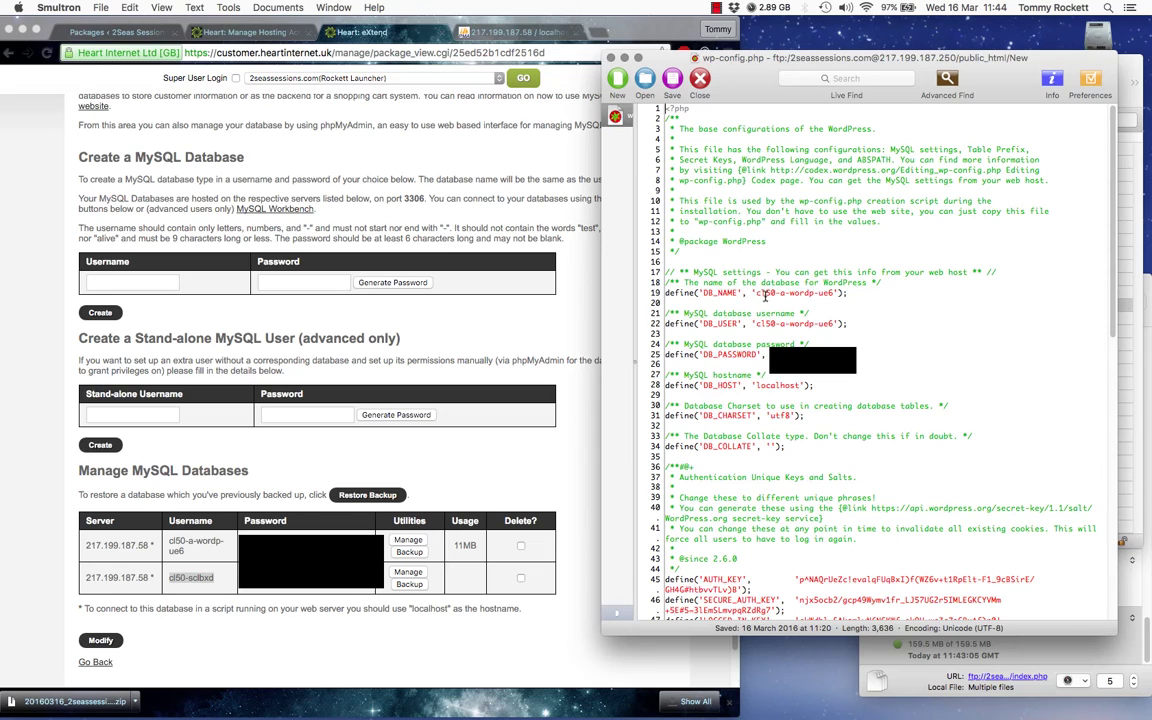
pyautogui.moveTo(757, 293); pyautogui.dragTo(834, 293)
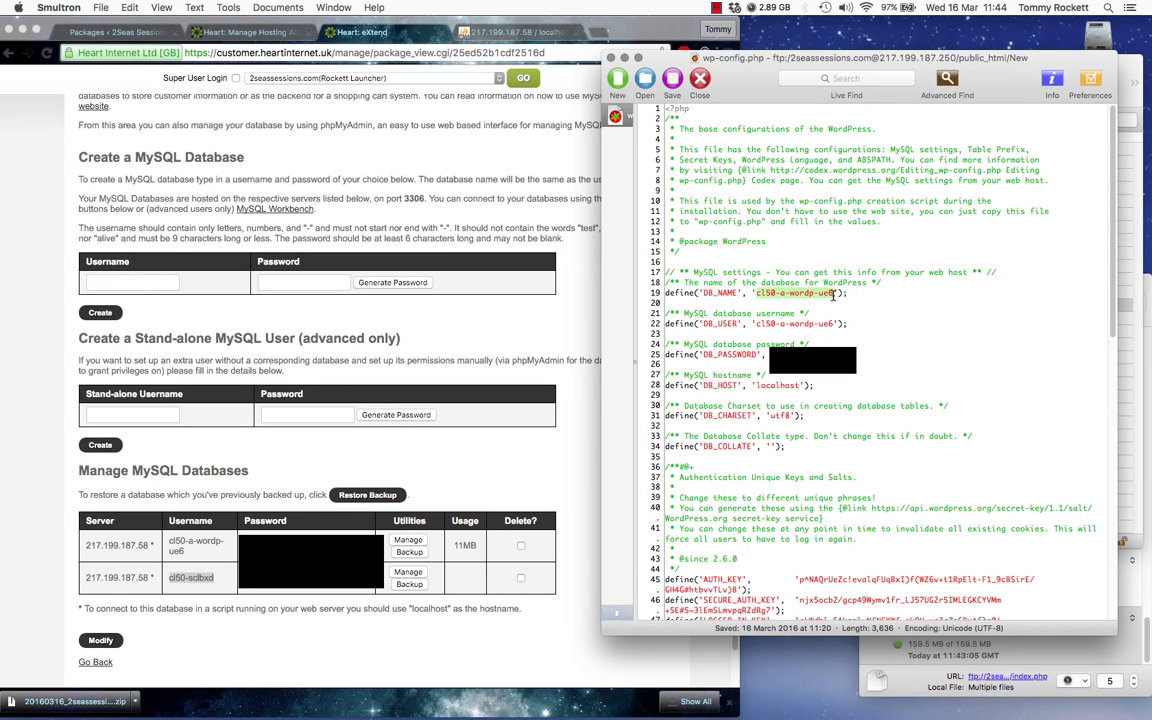
pyautogui.press('super+v')
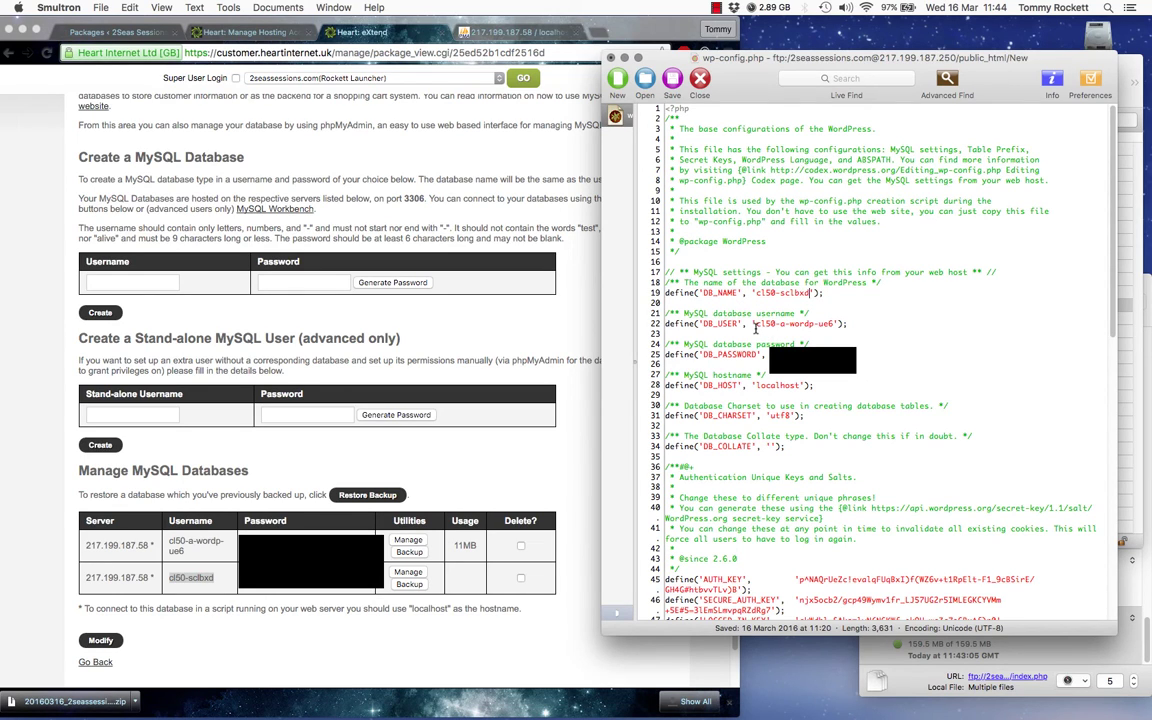
pyautogui.moveTo(756, 324); pyautogui.dragTo(830, 324)
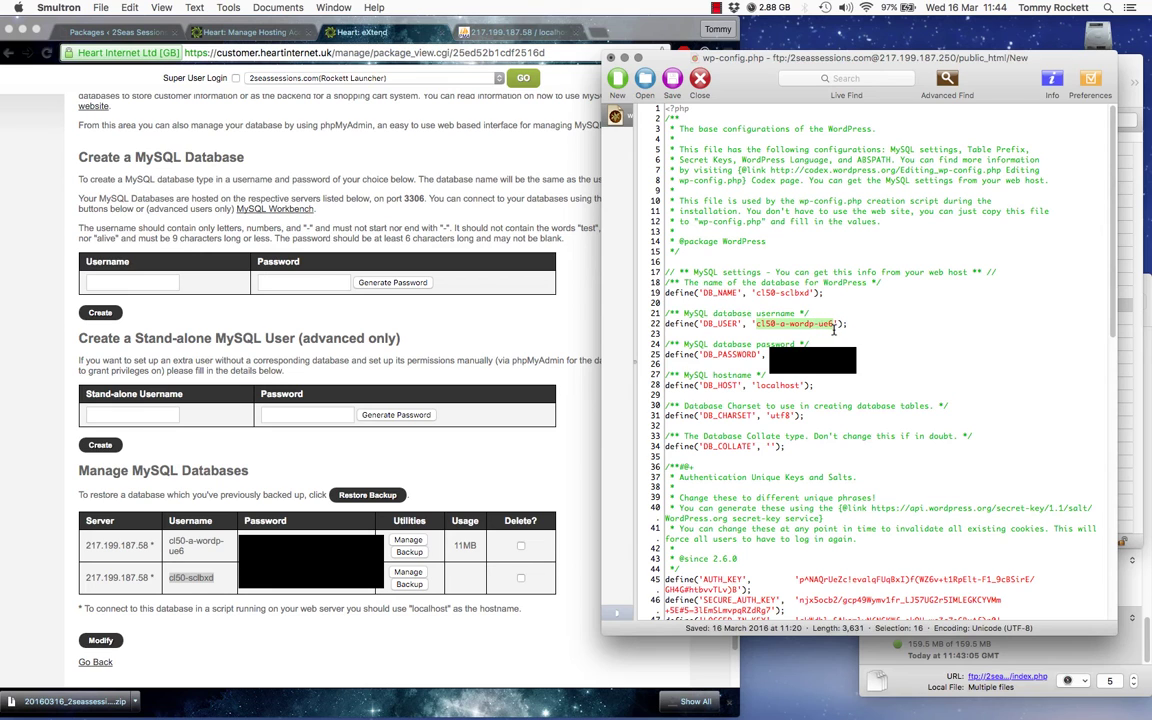
pyautogui.press('super+v')
# Recheck the database details, then save and close wp-config.php.
pyautogui.click(222, 577)
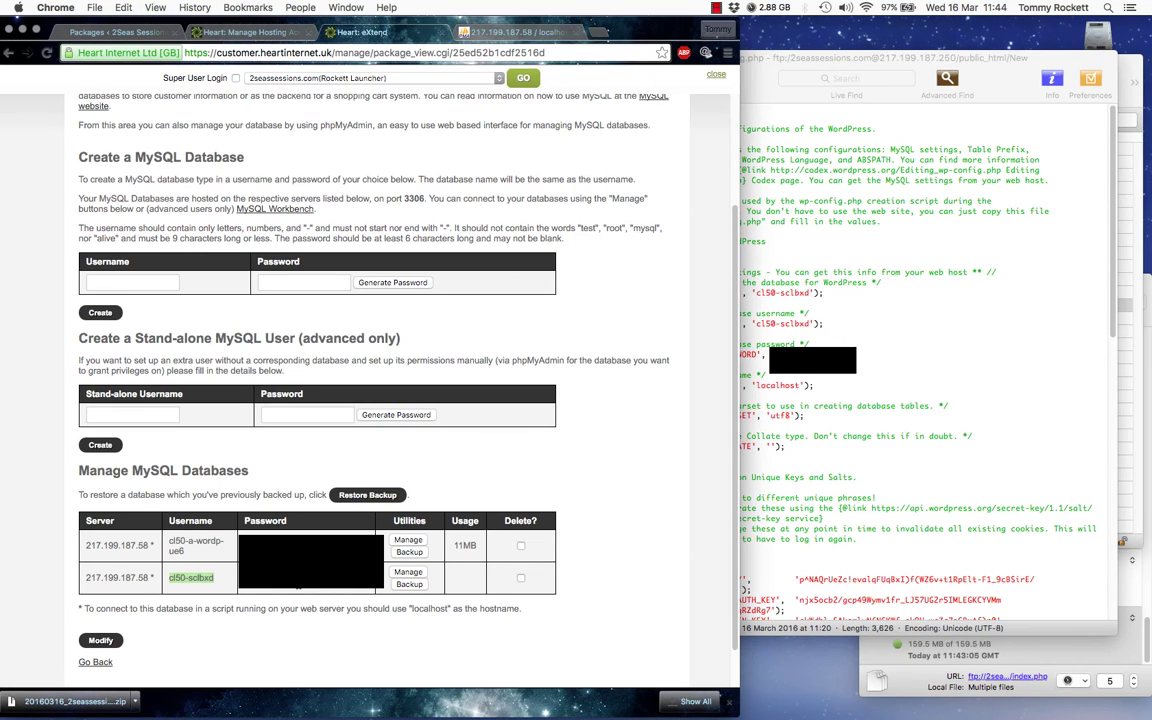
pyautogui.click(752, 350)
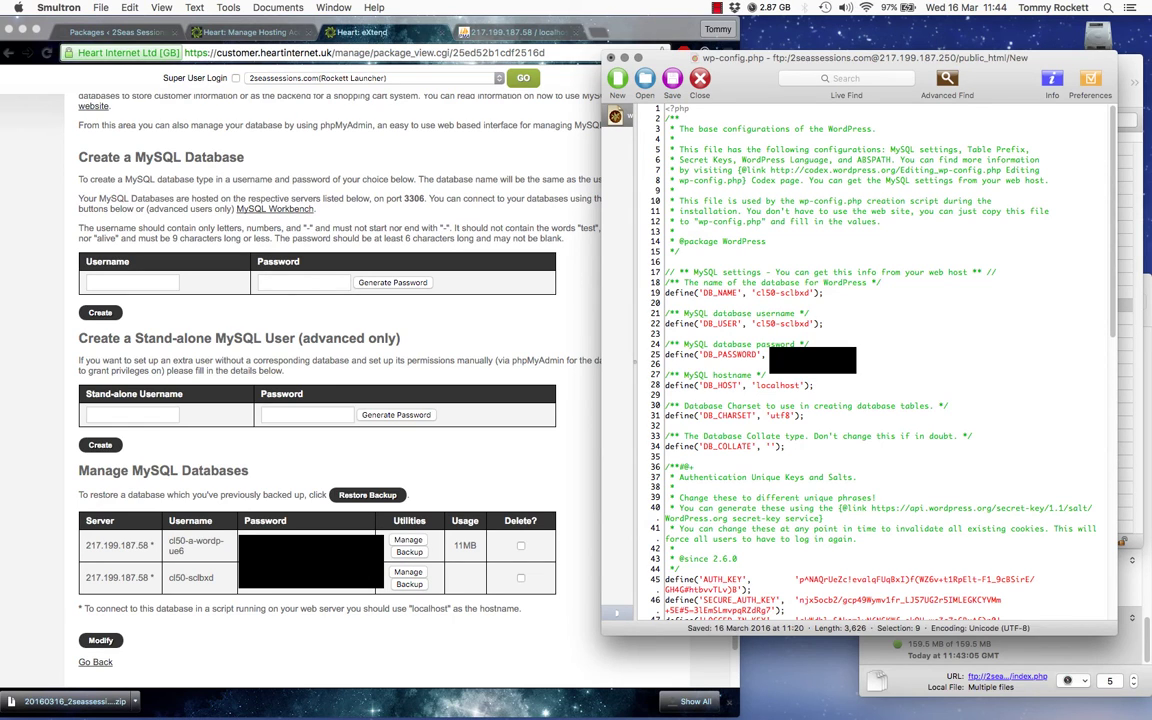
pyautogui.press('super+c')
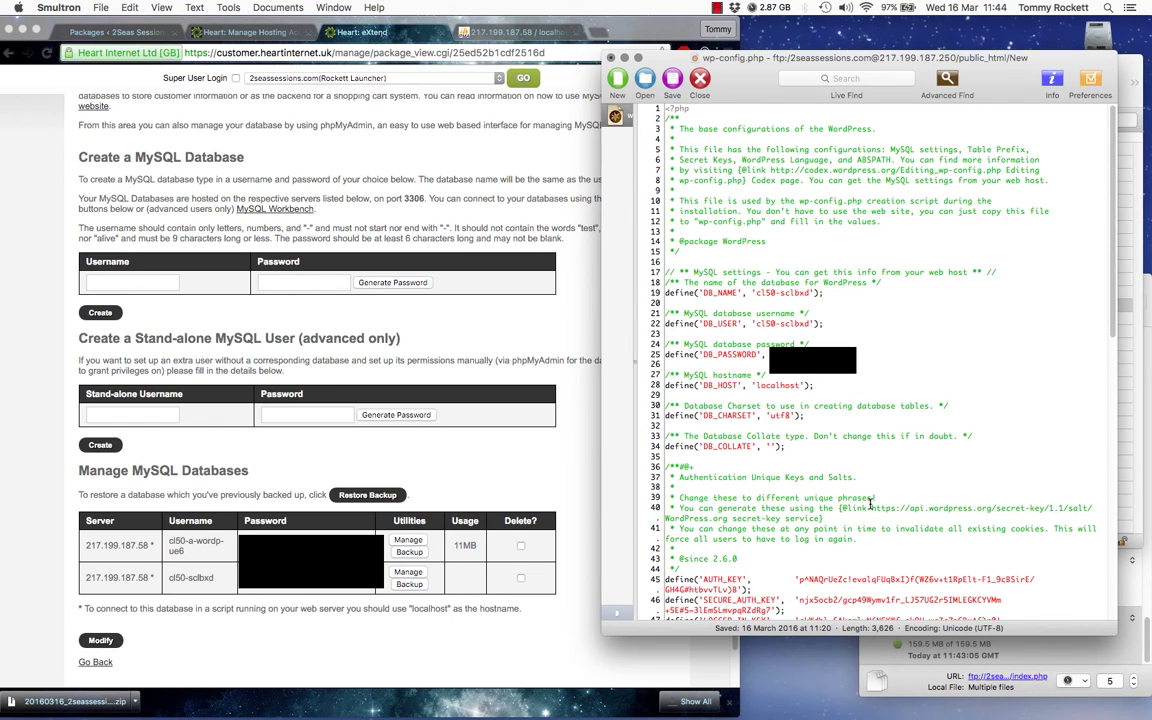
pyautogui.press('super+s')
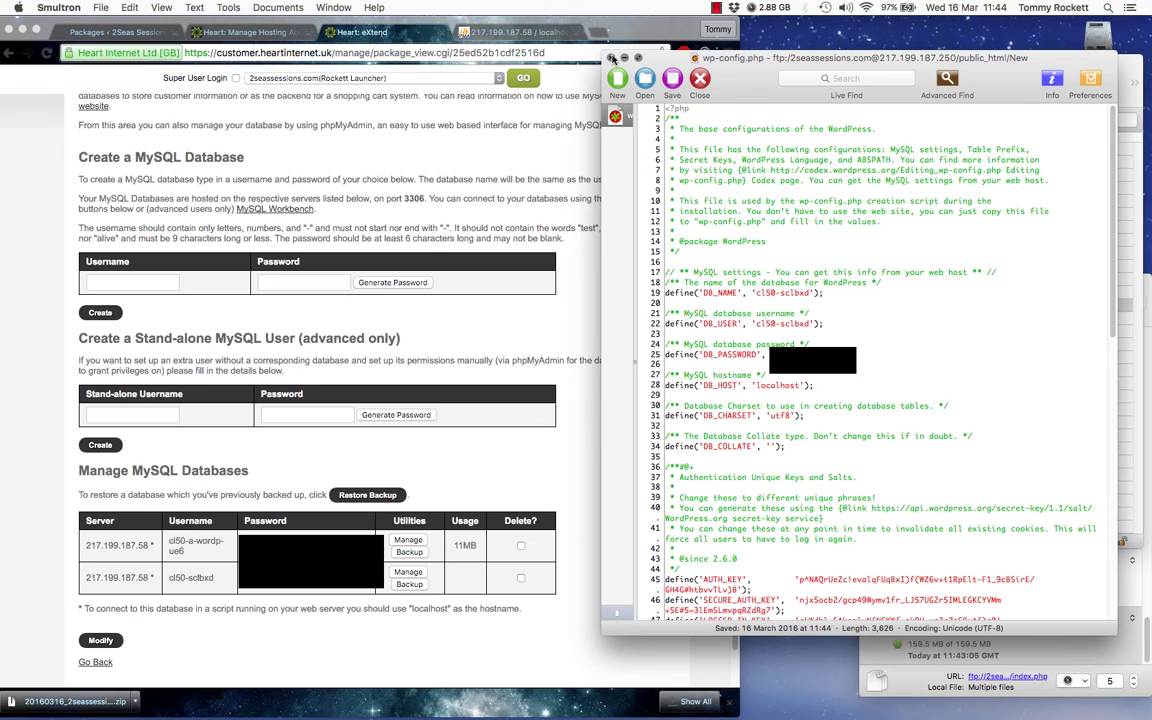
pyautogui.click(612, 58)
# Remove smugg/ from the .htaccess rewrite rule on line 15 and save the file.
pyautogui.click(868, 305)
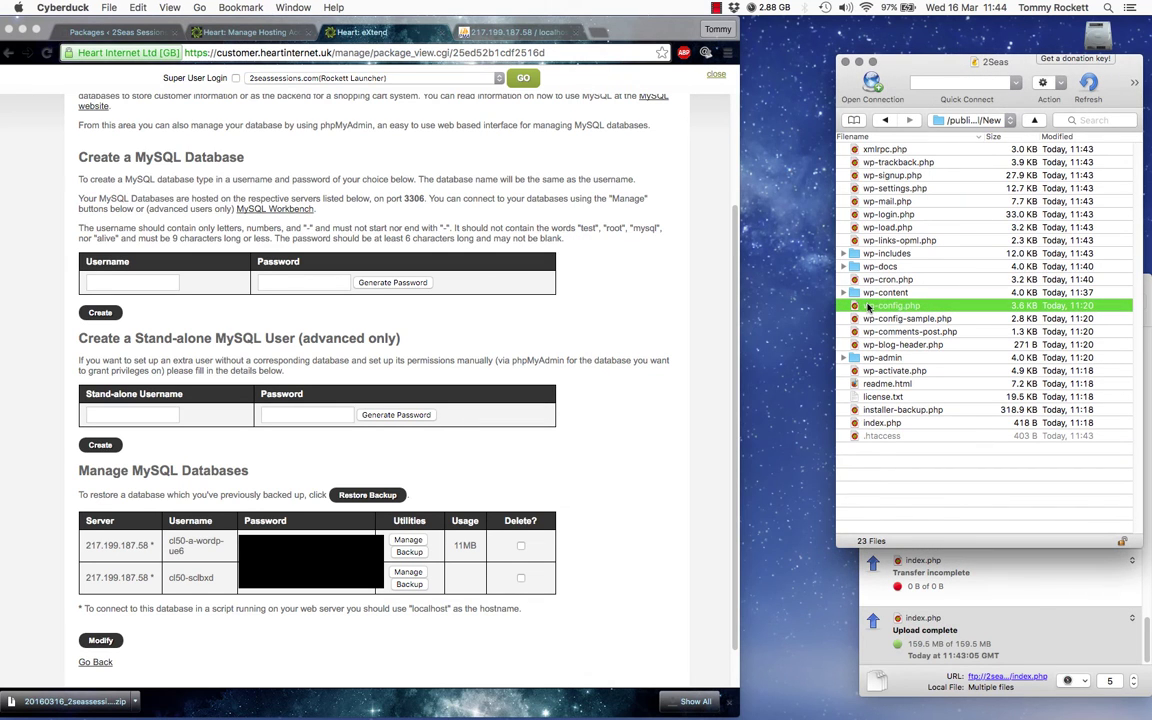
pyautogui.click(884, 437)
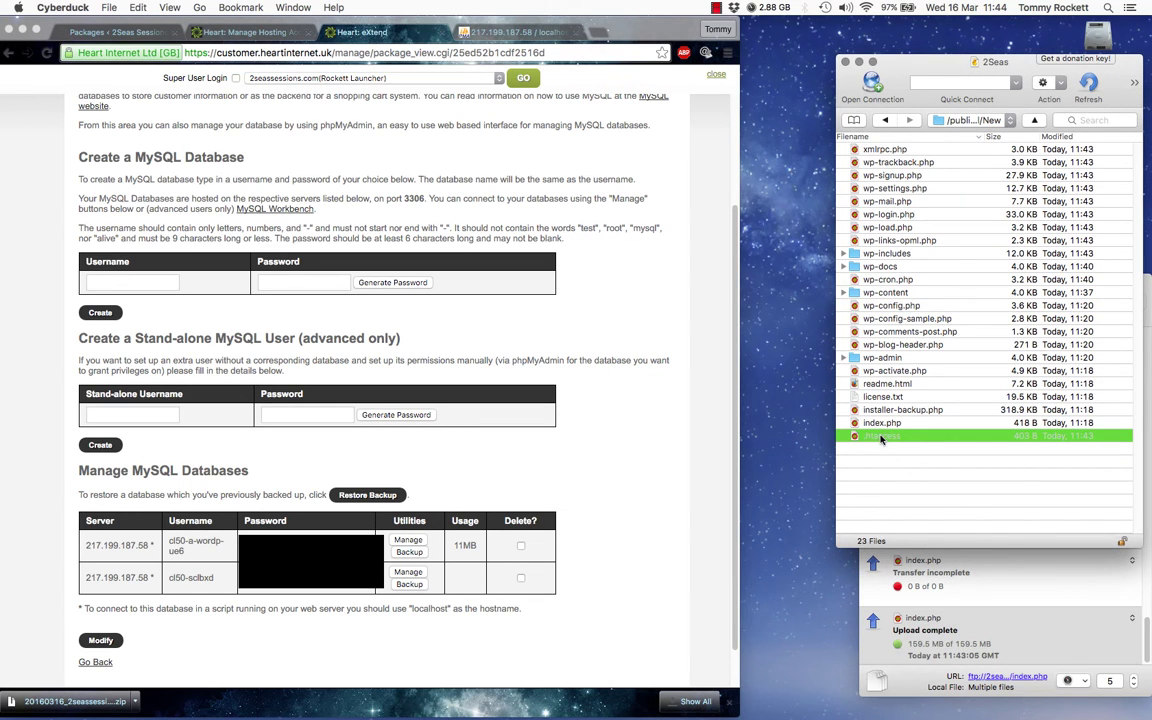
pyautogui.rightClick(881, 439)
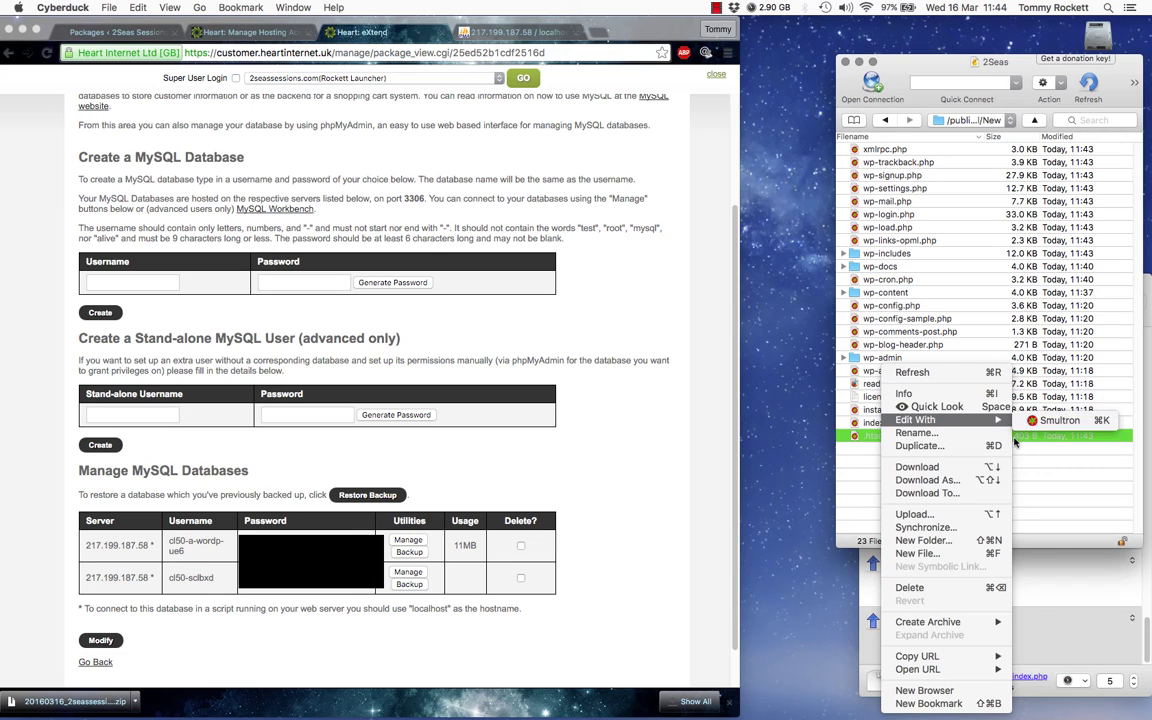
pyautogui.moveTo(916, 420)
pyautogui.click(1045, 423)
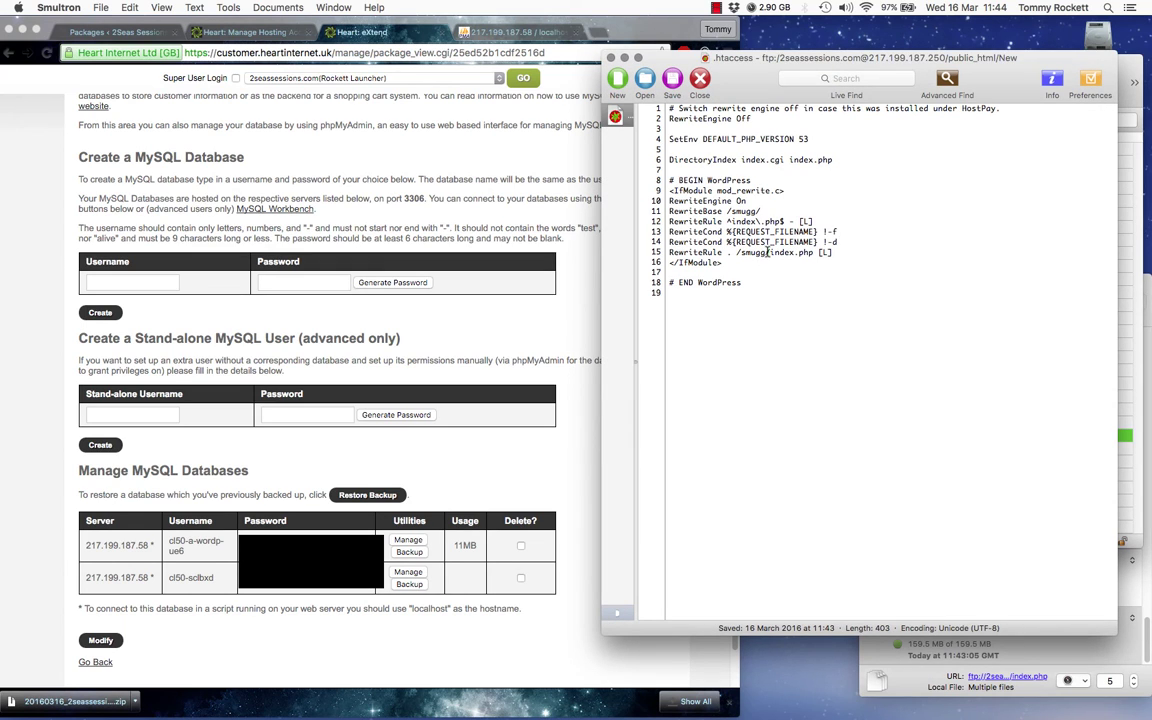
pyautogui.moveTo(767, 253); pyautogui.dragTo(740, 252)
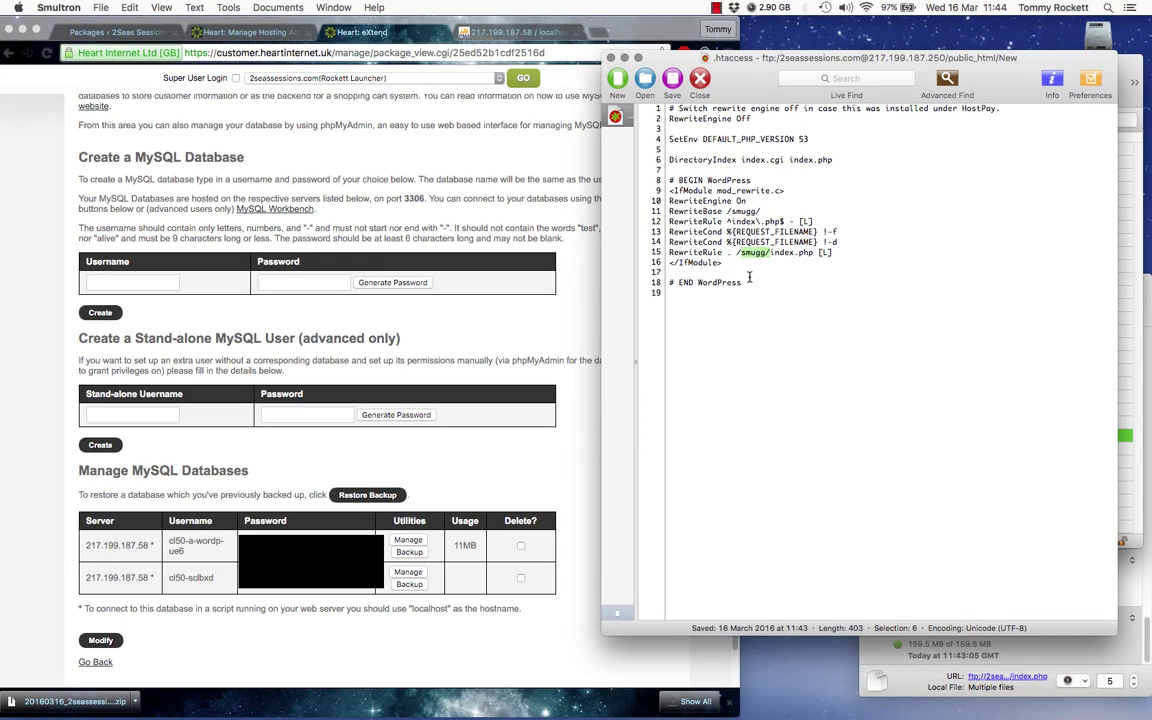
pyautogui.press('BackSpace')
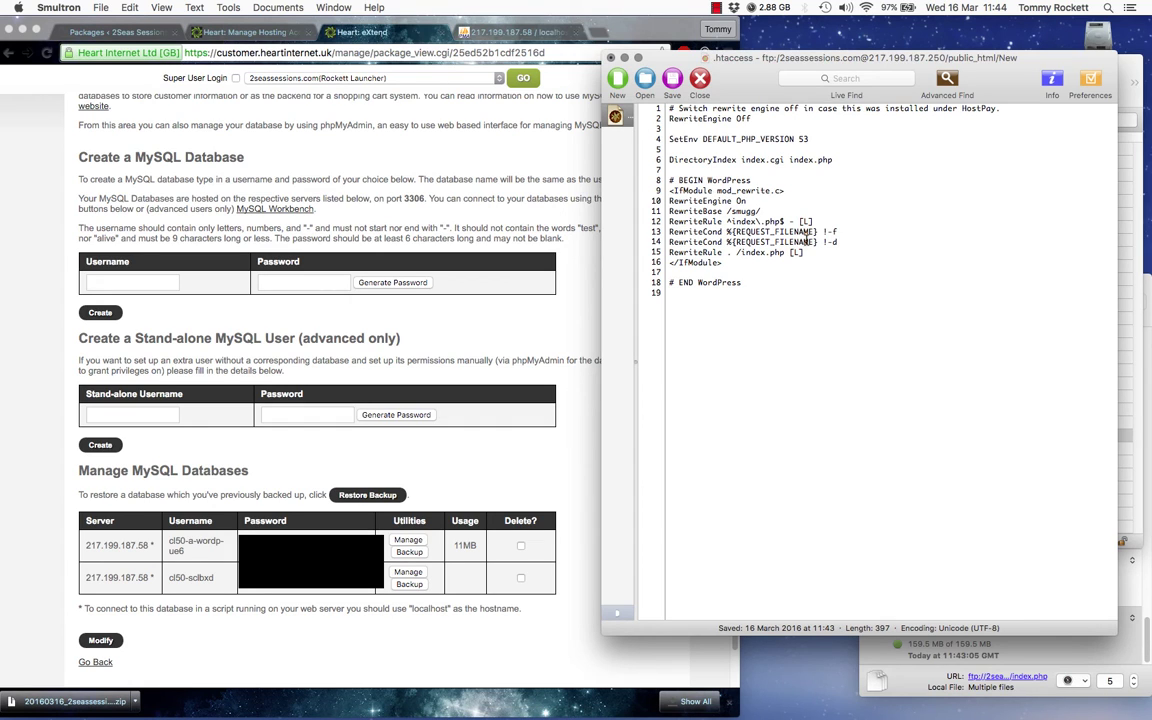
pyautogui.press('super+s')
pyautogui.press('super+w')
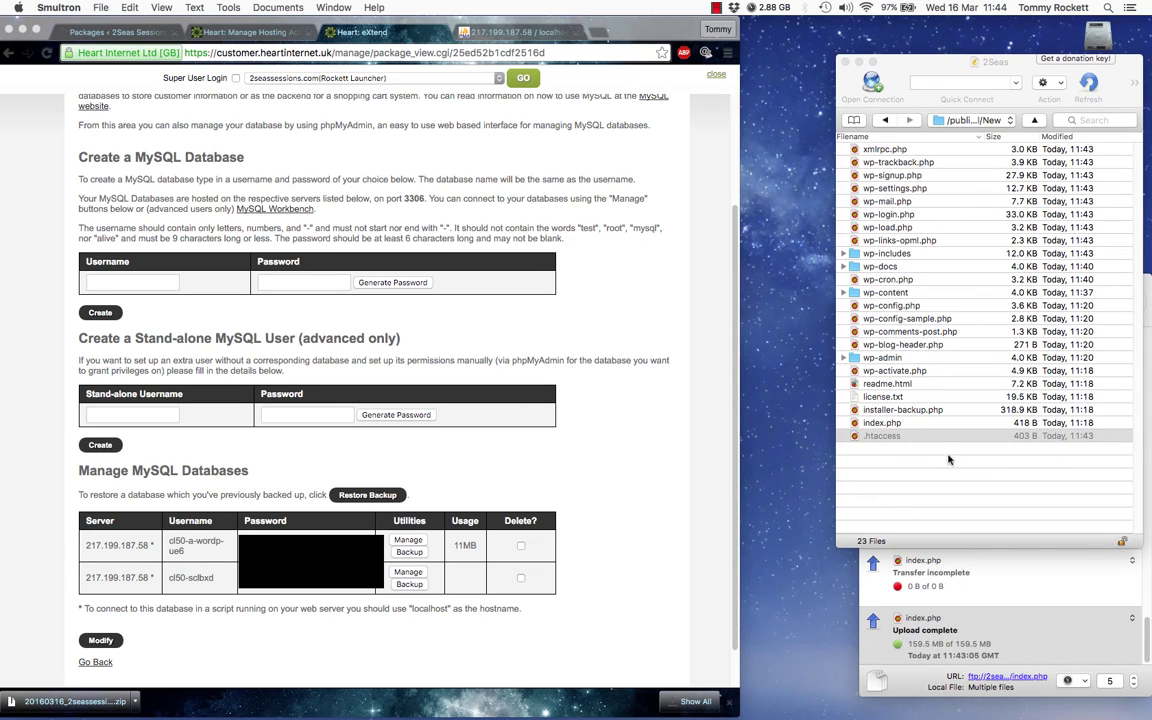
# Open the root index.php in Smultron for a quick review, then quit the editor.
pyautogui.click(950, 461)
pyautogui.click(900, 318)
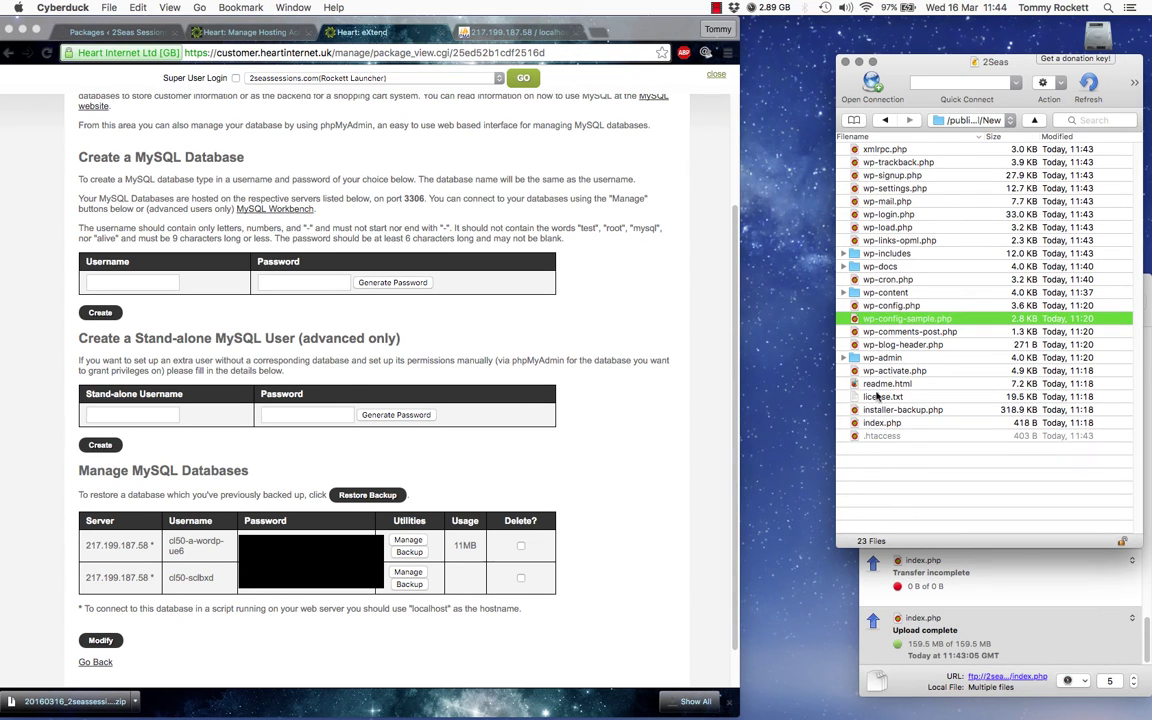
pyautogui.click(870, 423)
pyautogui.rightClick(866, 423)
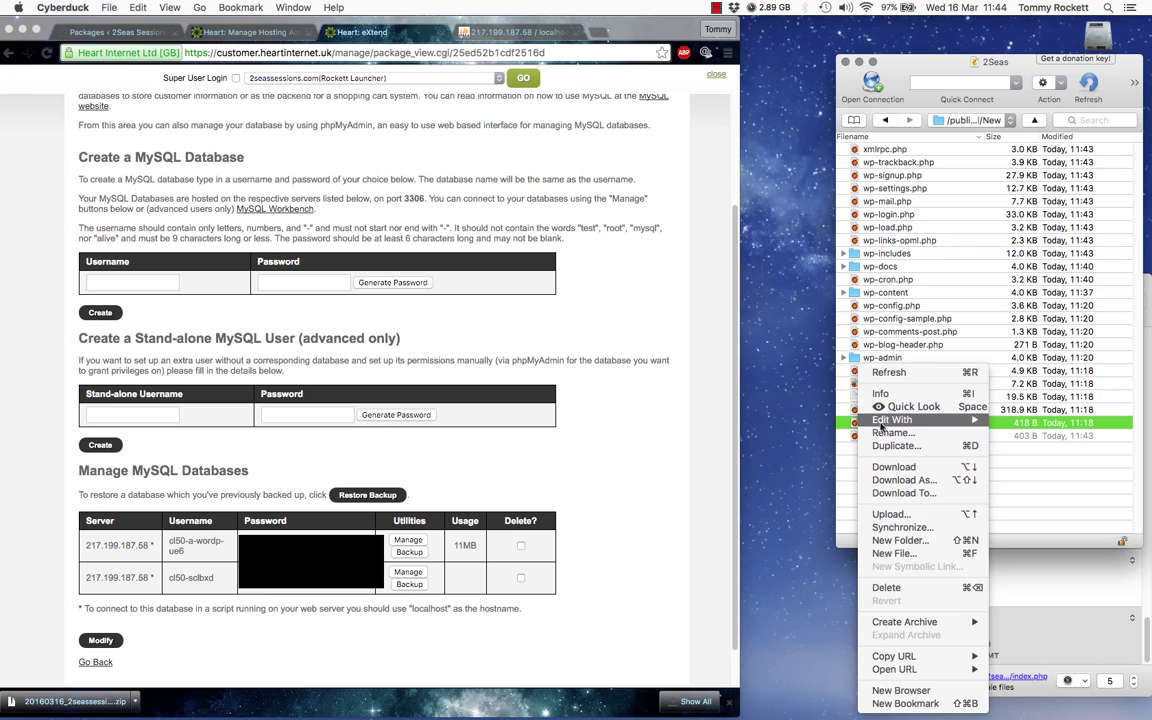
pyautogui.click(1036, 420)
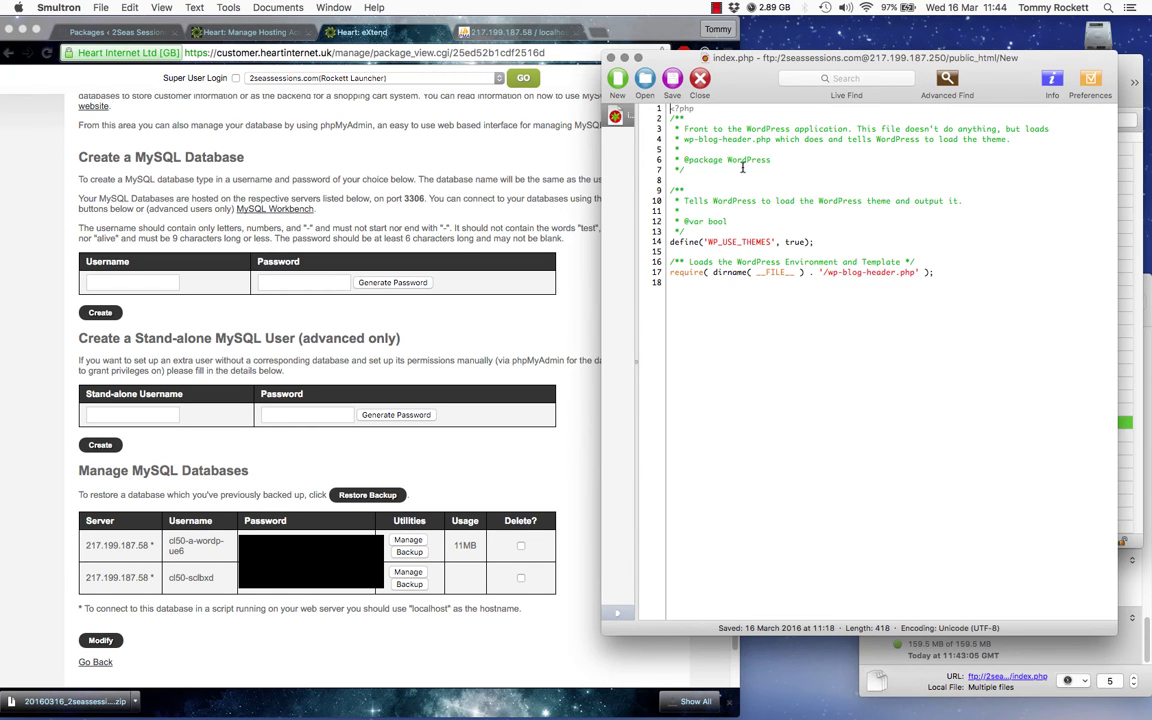
pyautogui.press('super+q')
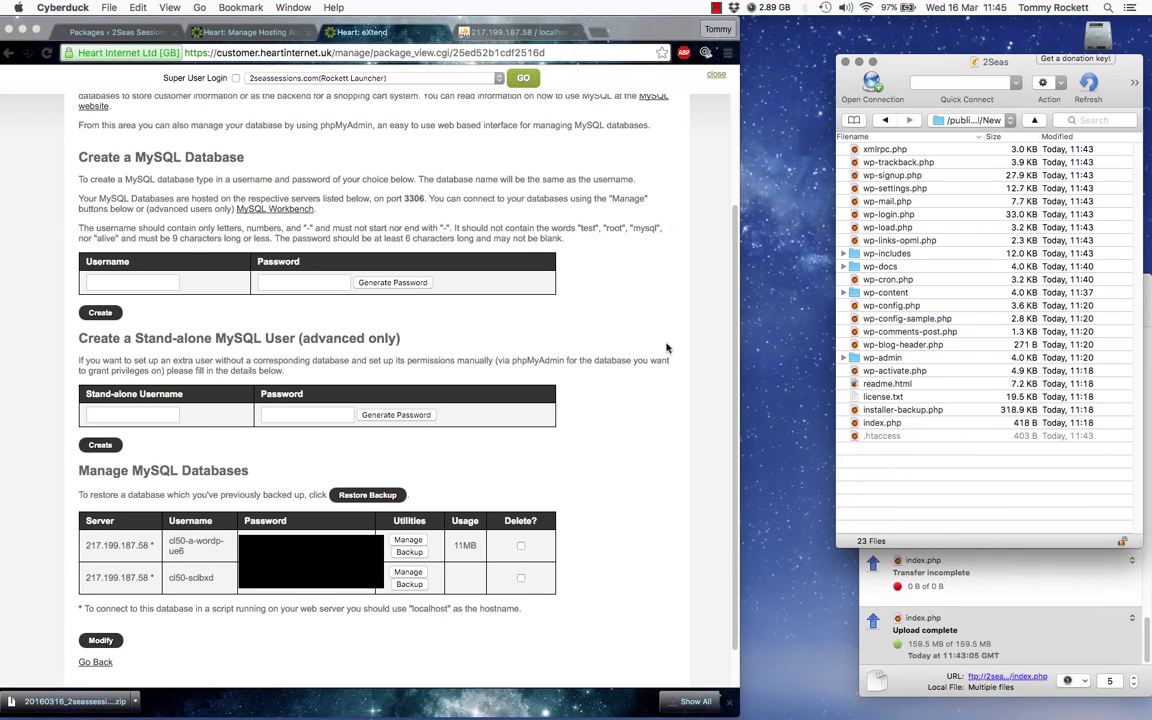
pyautogui.click(445, 103)
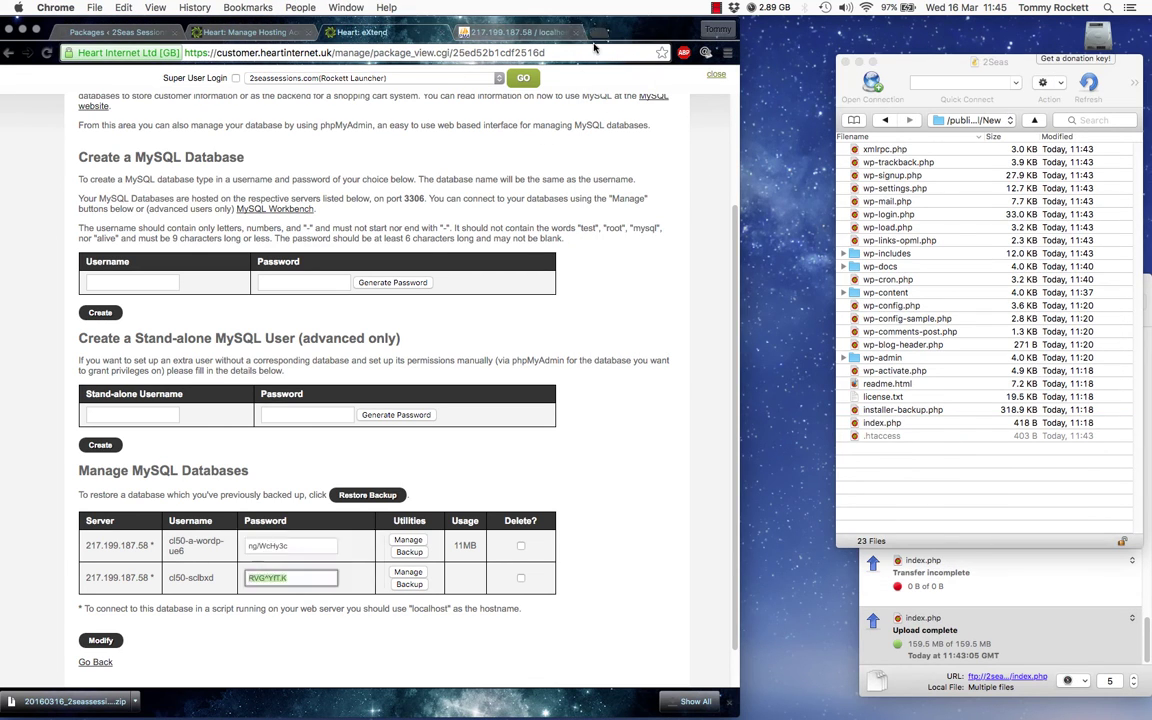
# Load 2seassessions.com/new in a new tab and widen the browser to view the site.
pyautogui.press('super+t')
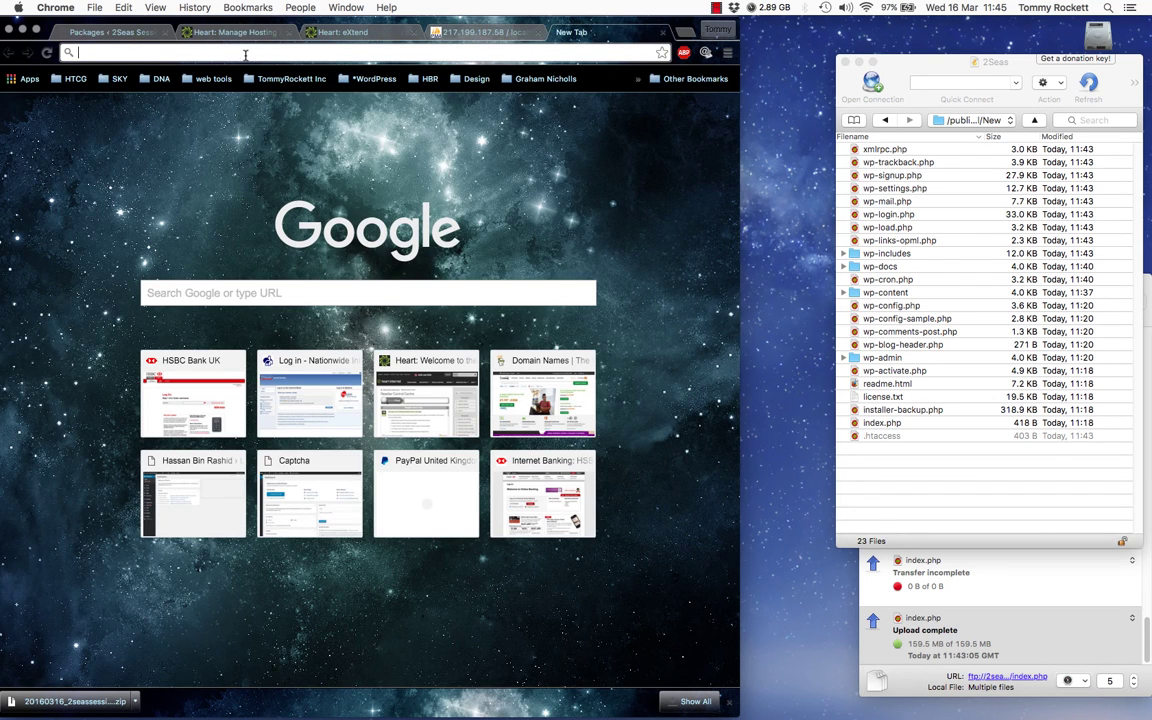
pyautogui.write('2seass')
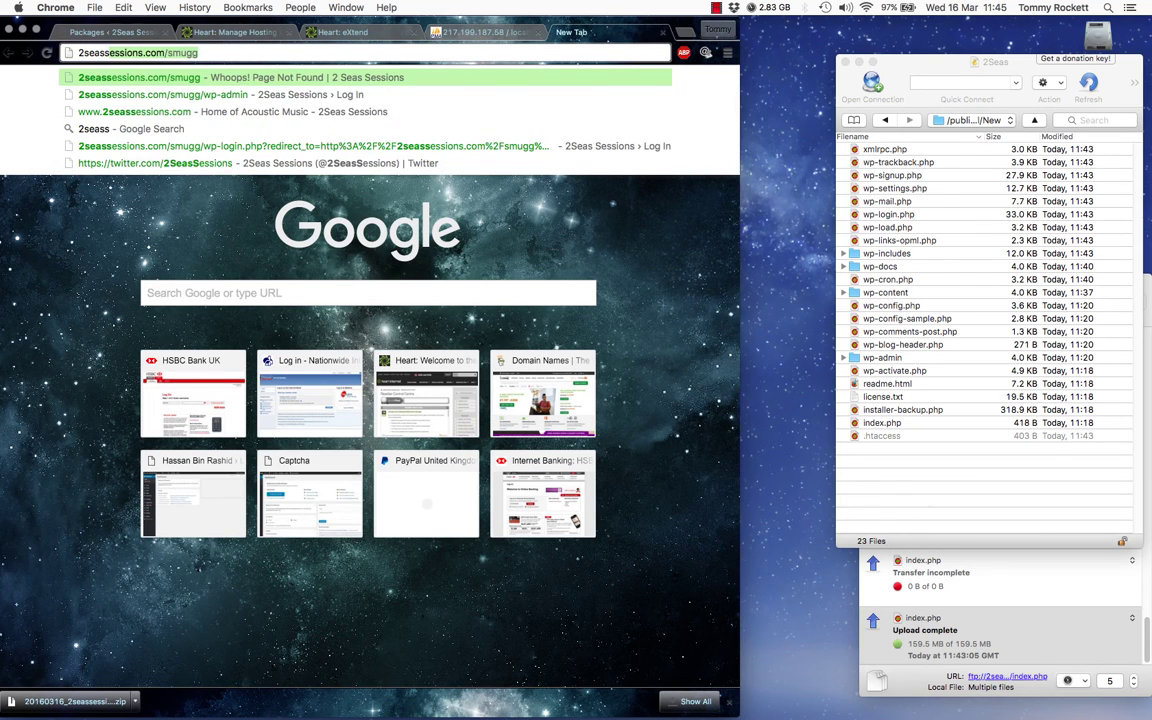
pyautogui.write('essions.com/')
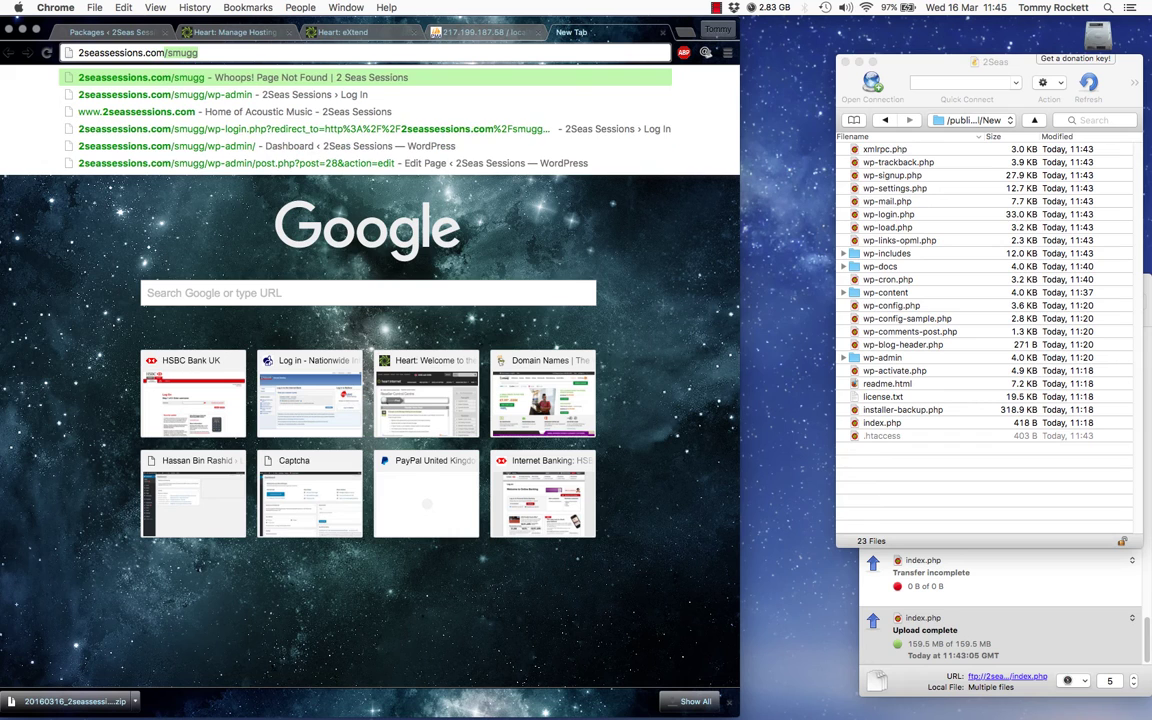
pyautogui.write('new')
pyautogui.press('Return')
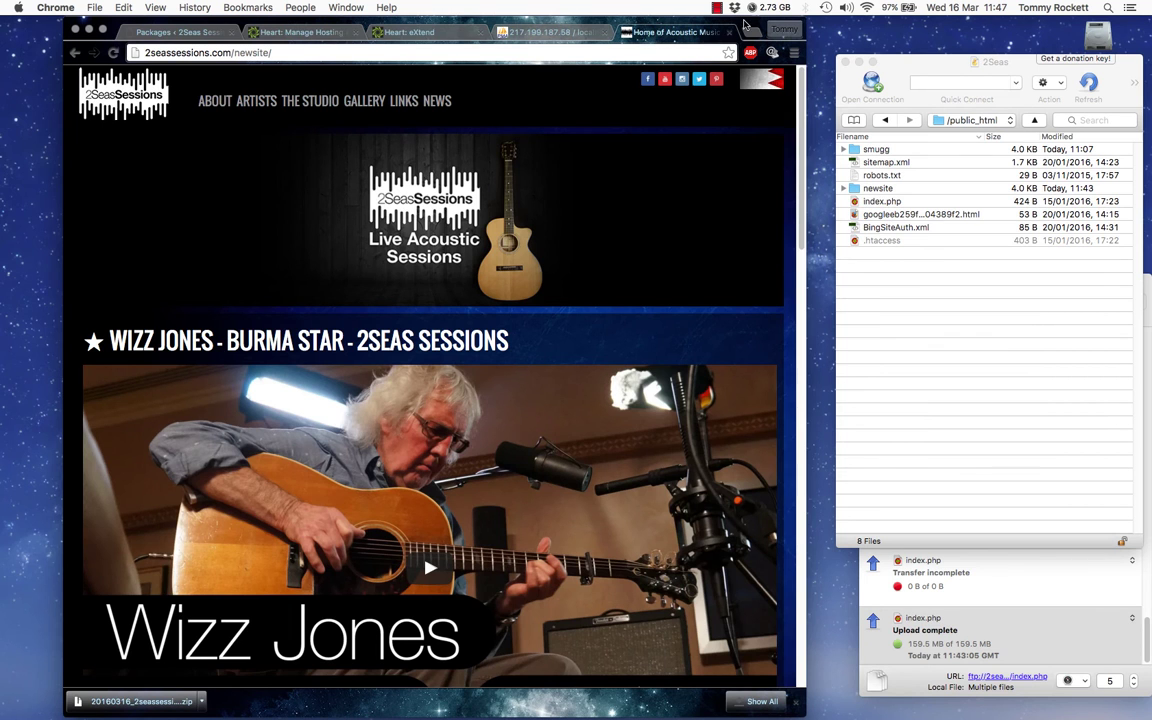
pyautogui.moveTo(744, 25); pyautogui.dragTo(727, 25)
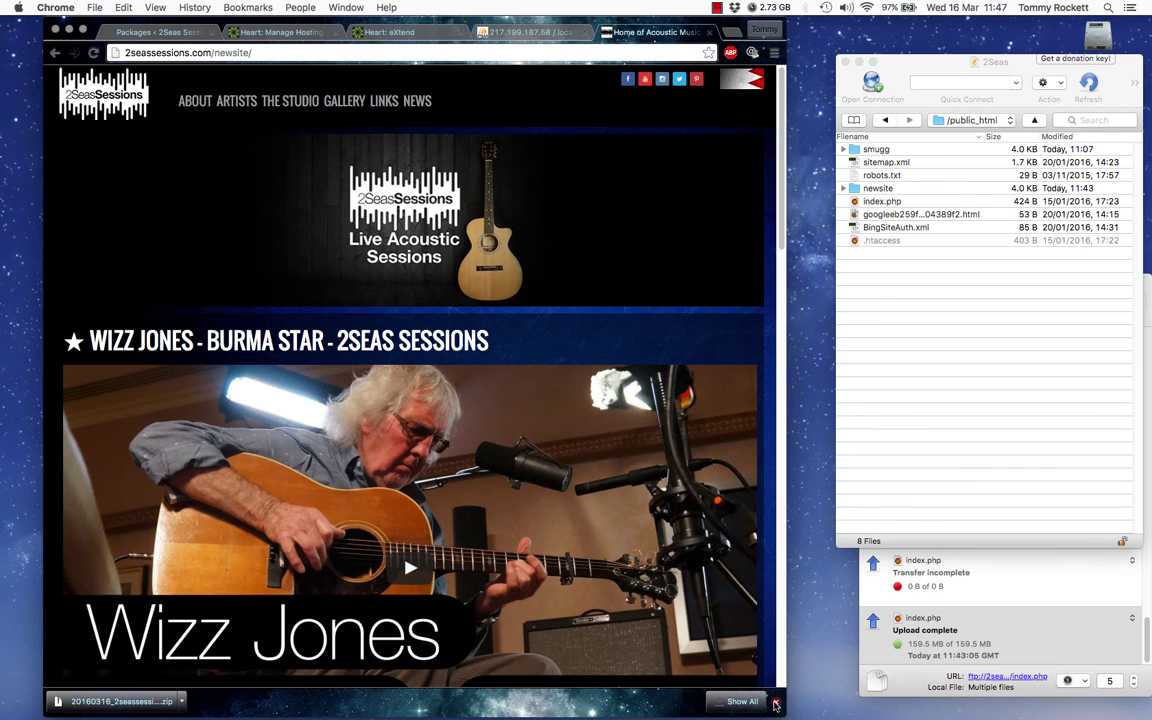
pyautogui.click(781, 702)
pyautogui.moveTo(786, 680); pyautogui.dragTo(937, 680)
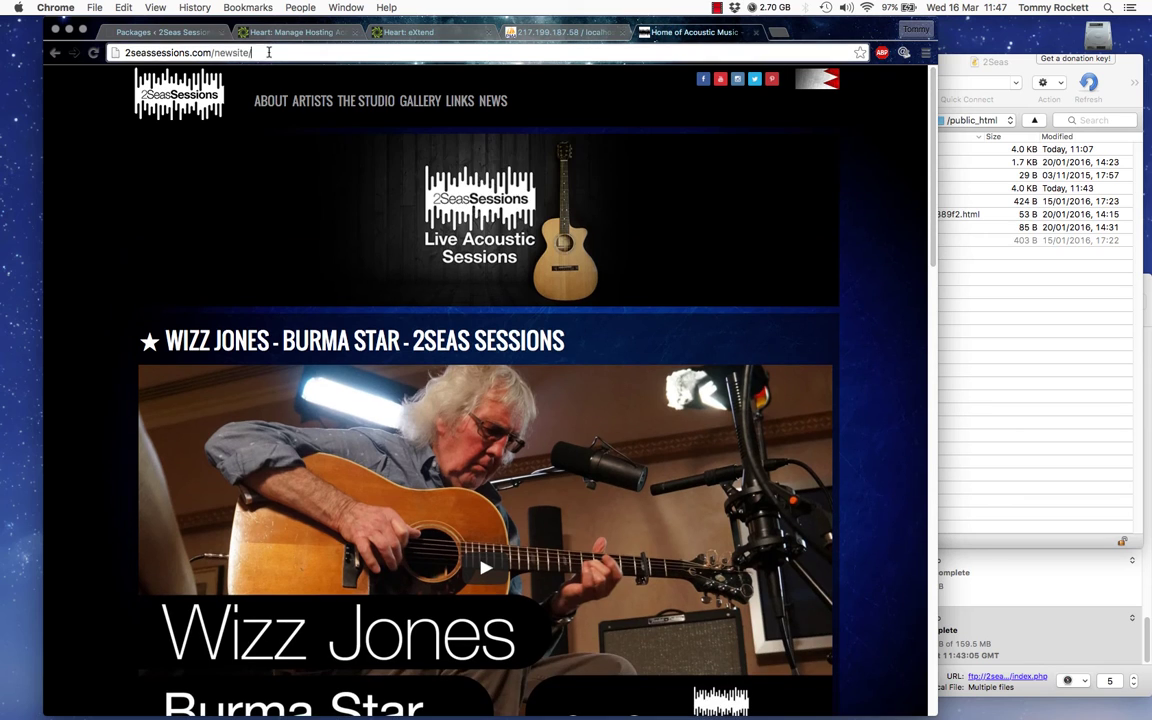
# Append wp-admin to the newsite address to reach the login page.
pyautogui.click(308, 54)
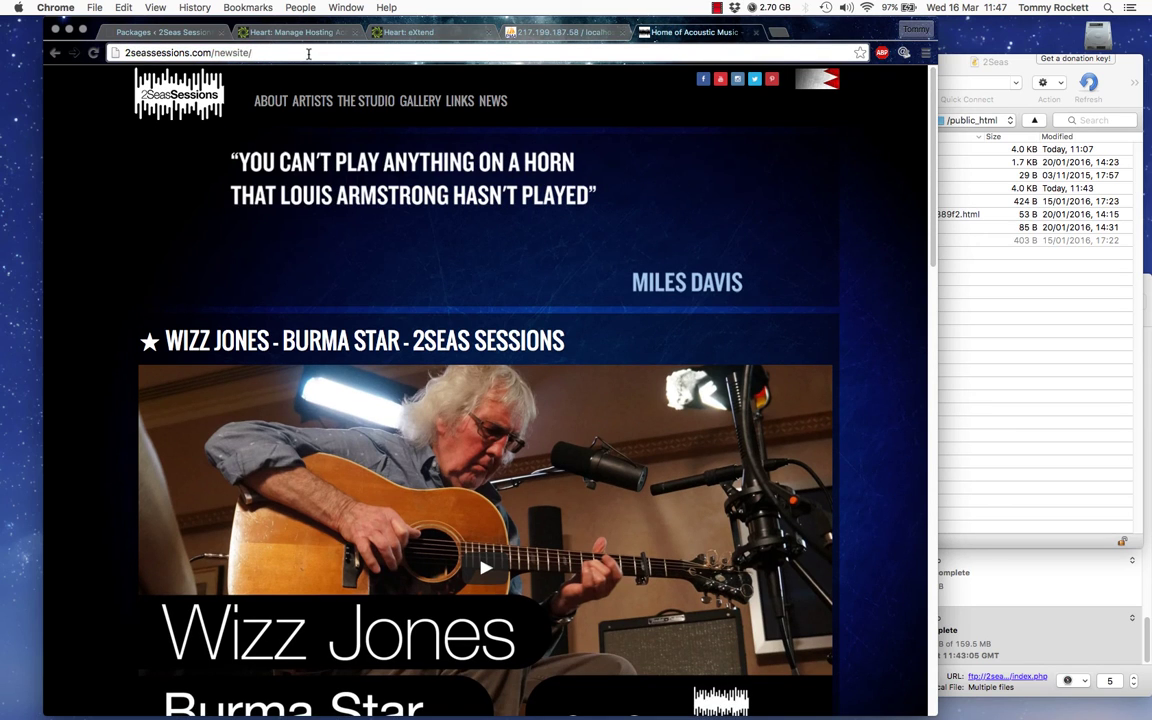
pyautogui.write('wp-admin')
pyautogui.press('Return')
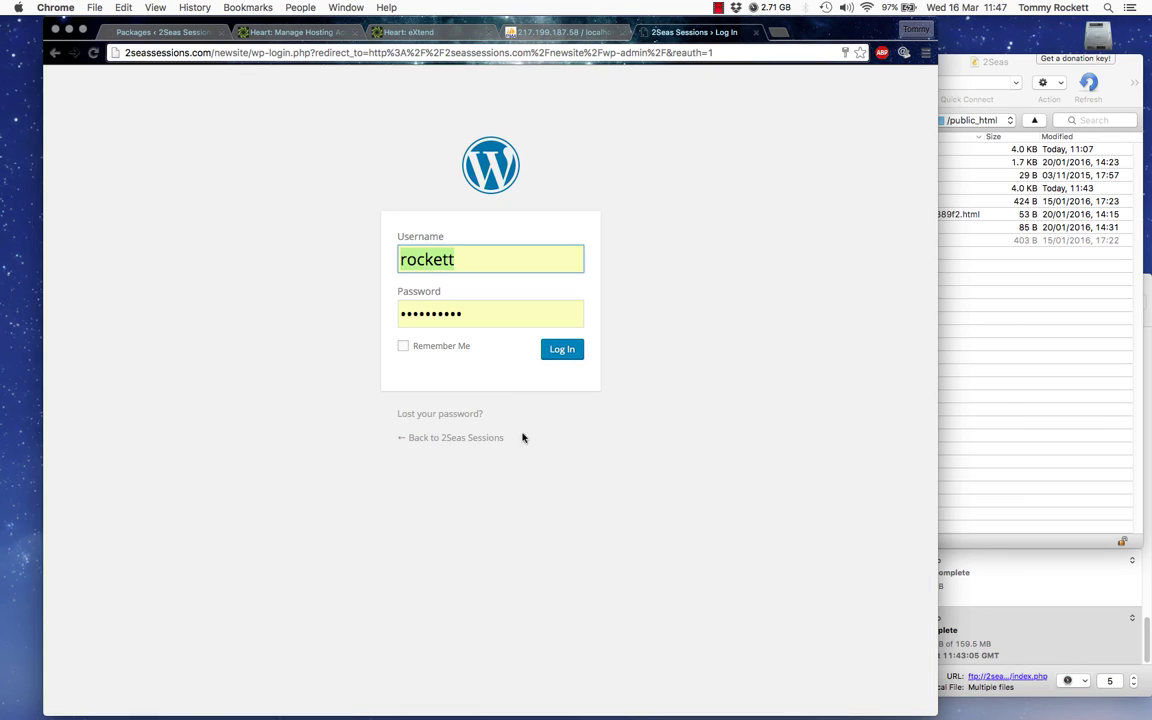
# Log in, edit Home of Acoustic Music, delete its opening Bahrain sentence, and Update.
pyautogui.click(565, 348)
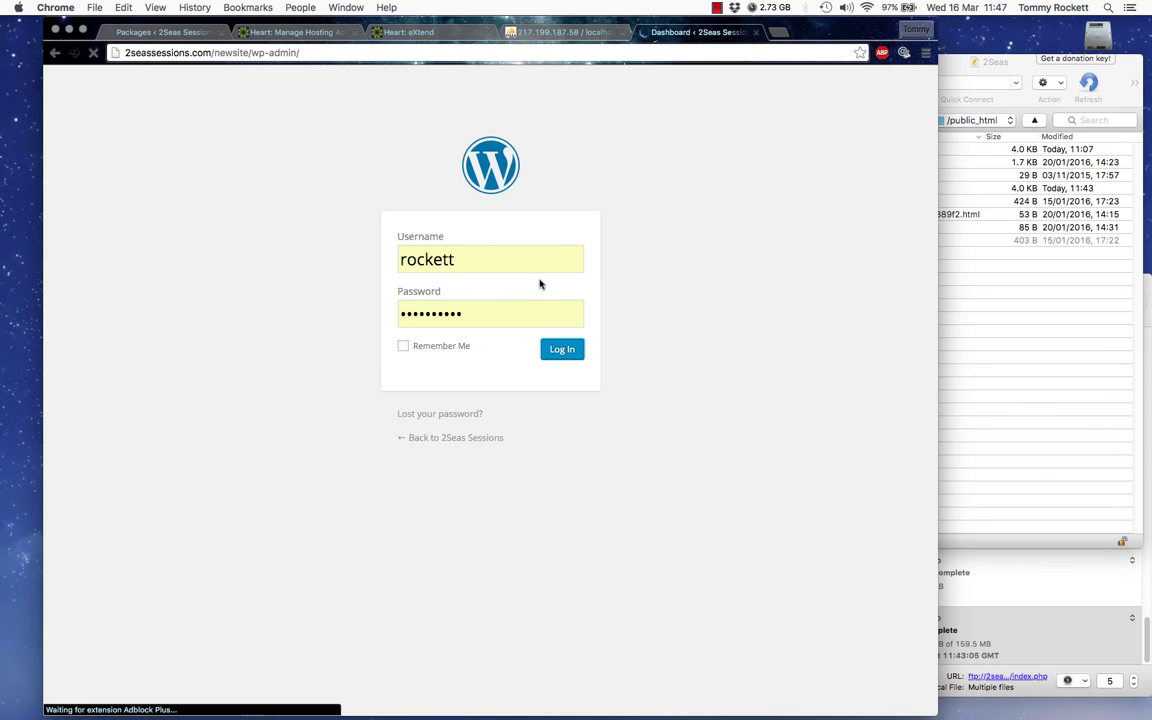
pyautogui.moveTo(80, 254)
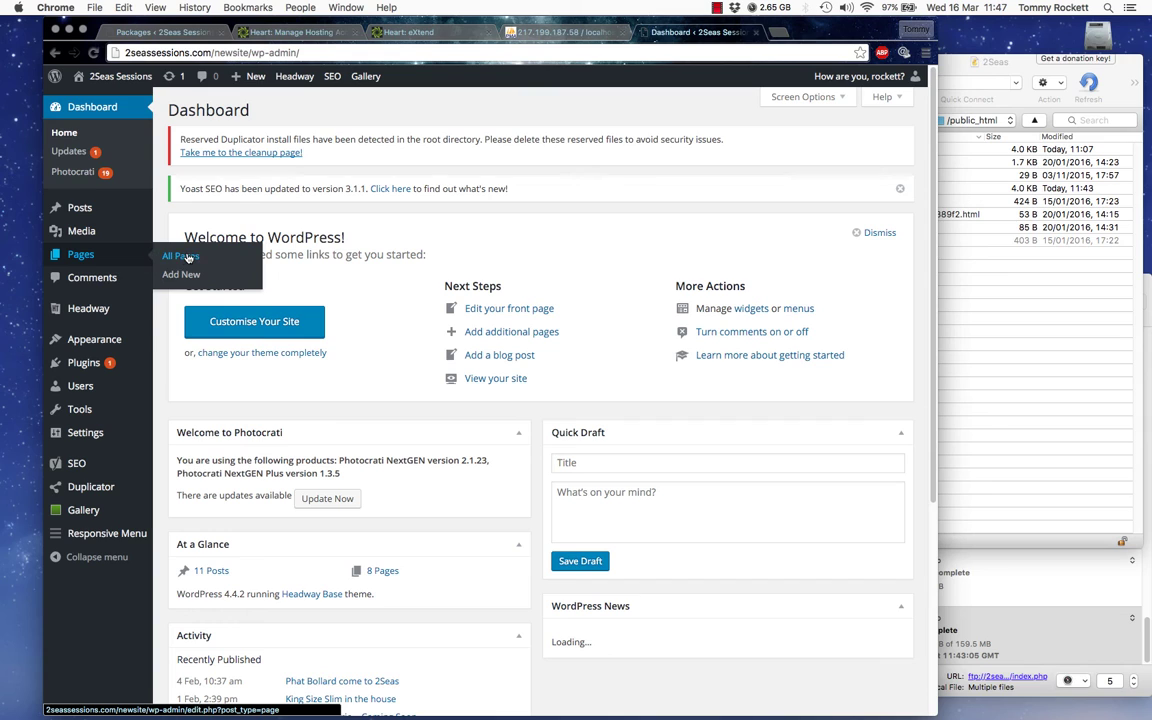
pyautogui.click(199, 259)
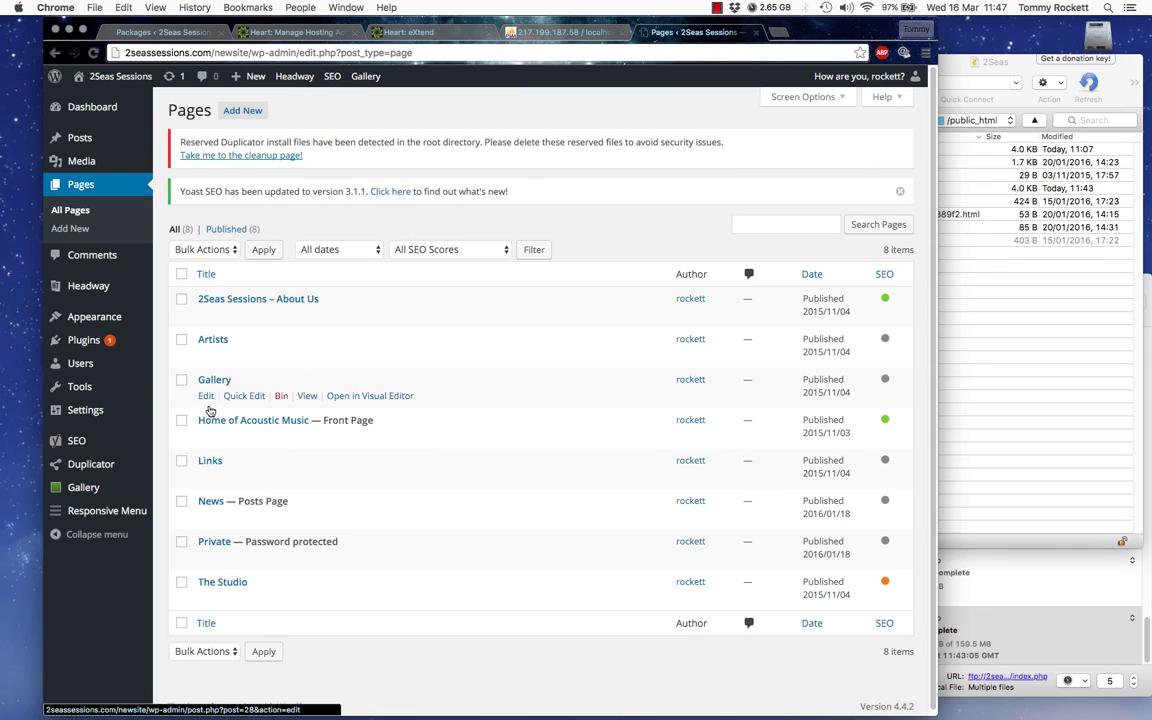
pyautogui.moveTo(285, 425)
pyautogui.click(206, 437)
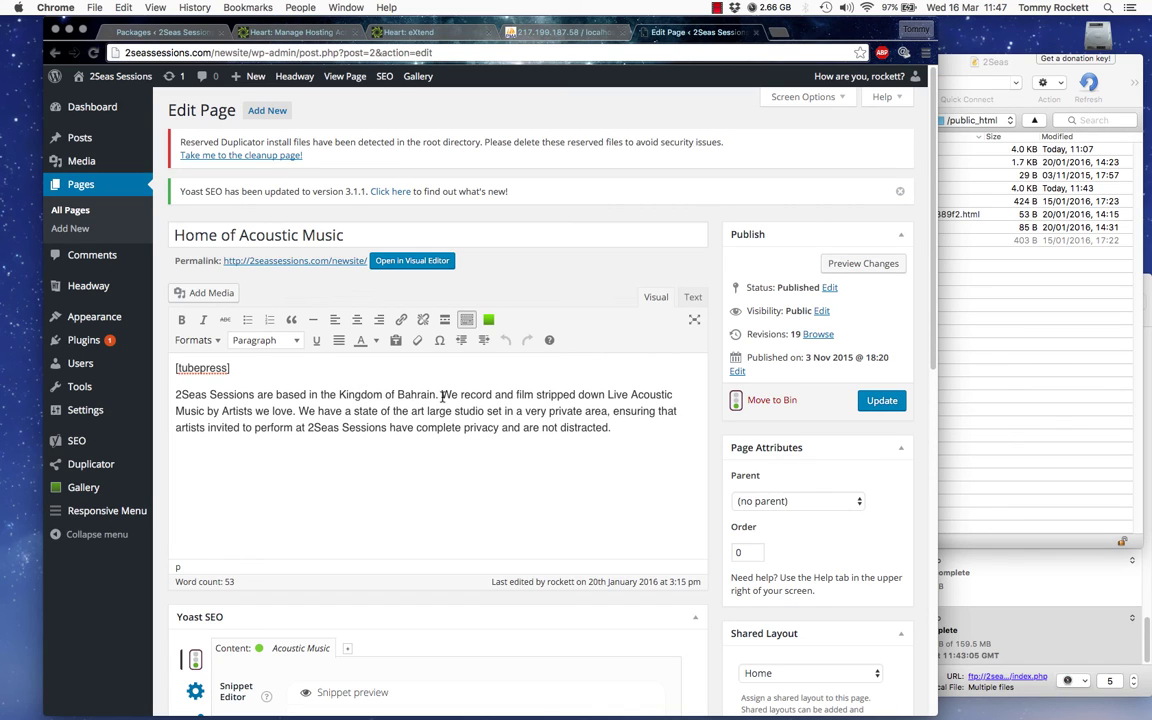
pyautogui.moveTo(441, 396); pyautogui.dragTo(170, 394)
pyautogui.press('BackSpace')
pyautogui.click(882, 401)
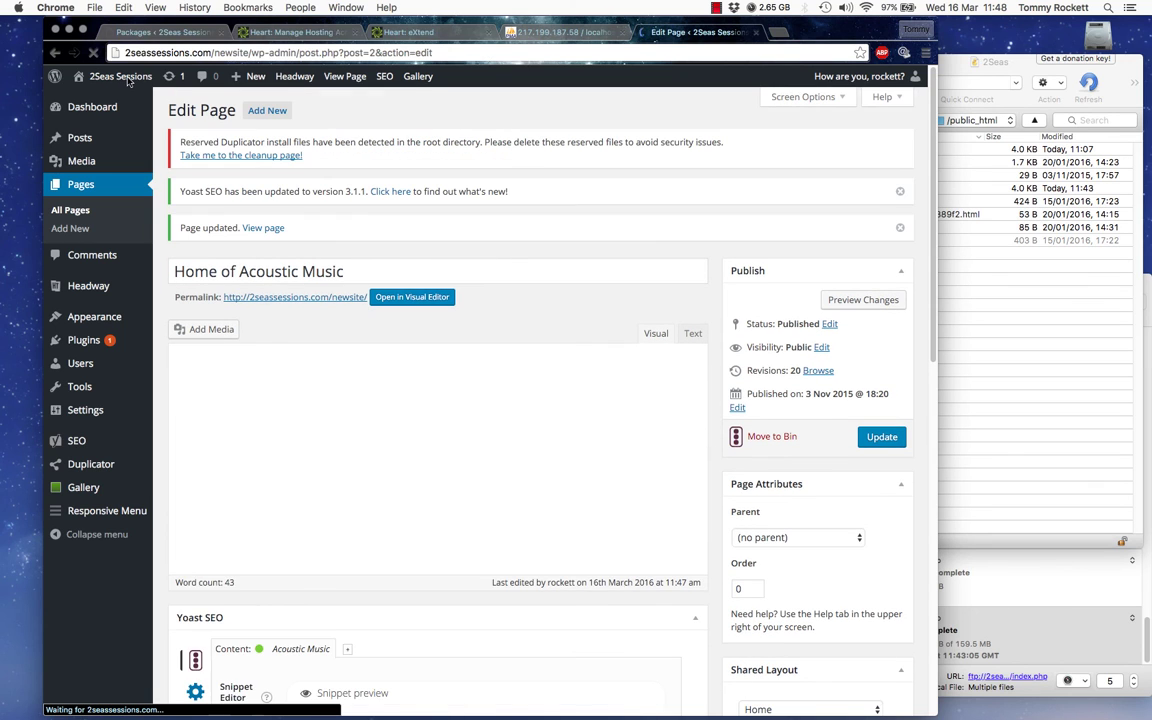
# Open the /newsite copy in a new tab and check its intro lacks the Bahrain sentence.
pyautogui.rightClick(91, 102)
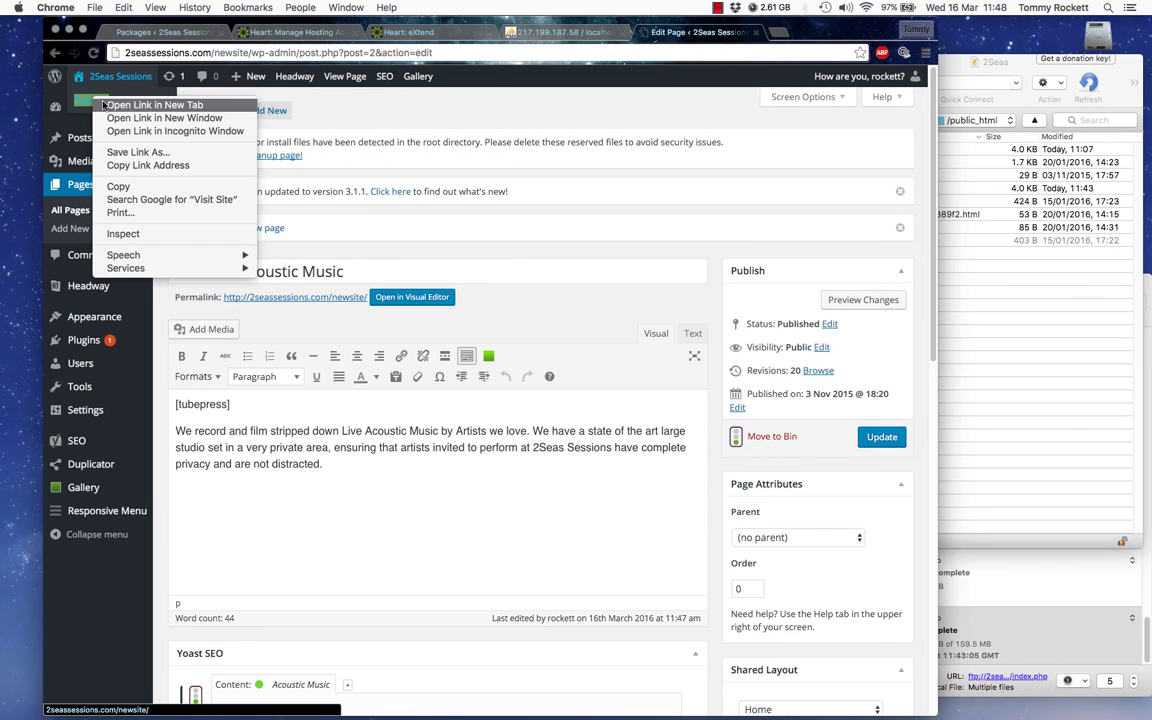
pyautogui.click(130, 108)
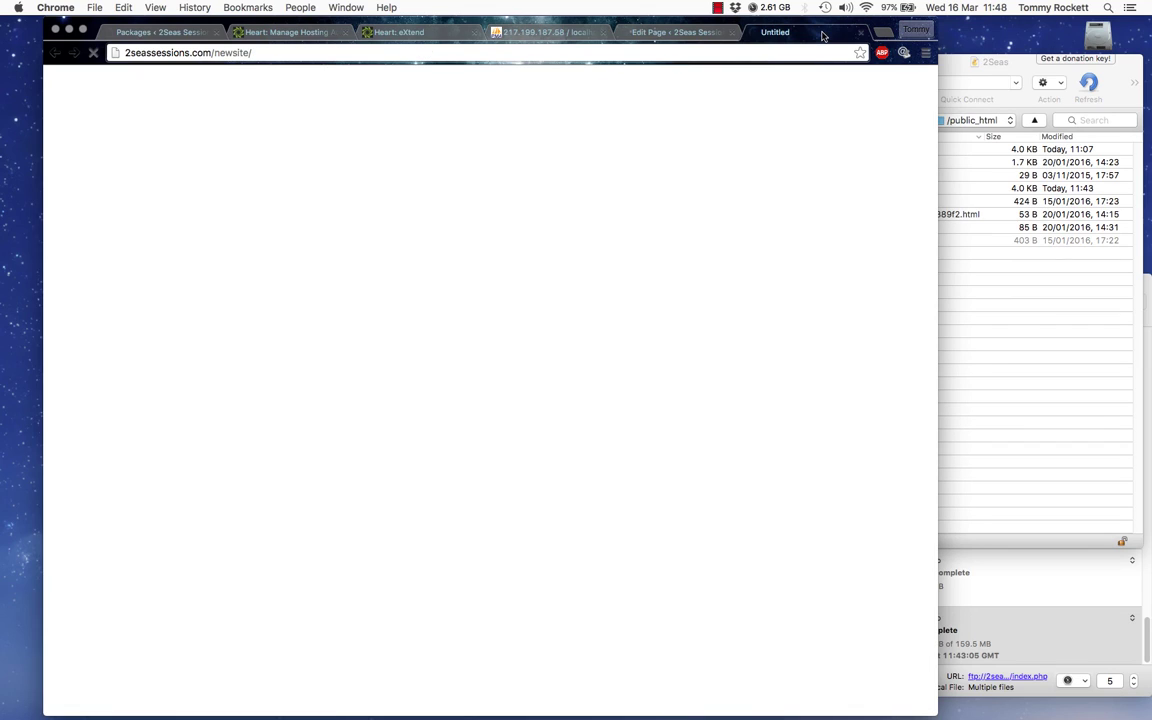
pyautogui.click(775, 32)
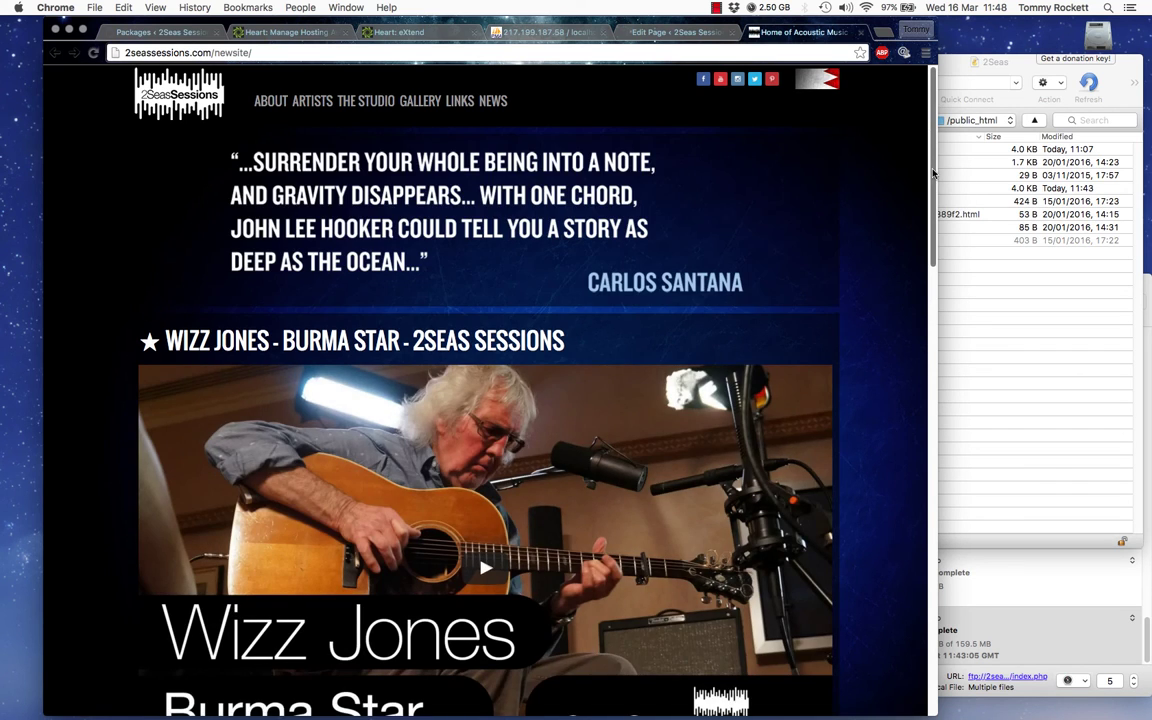
pyautogui.moveTo(933, 174); pyautogui.dragTo(931, 530)
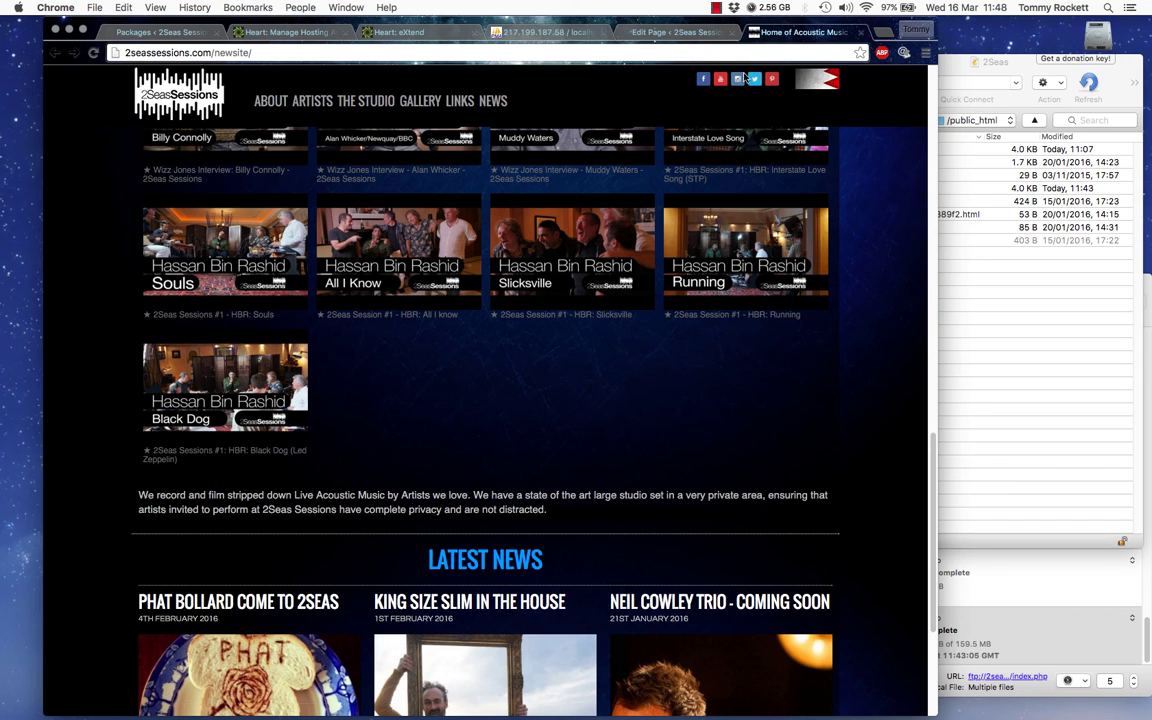
# Drop newsite/ from the address to load the main site, which still shows the Bahrain sentence.
pyautogui.moveTo(211, 52); pyautogui.dragTo(268, 85)
pyautogui.press('BackSpace')
pyautogui.press('Return')
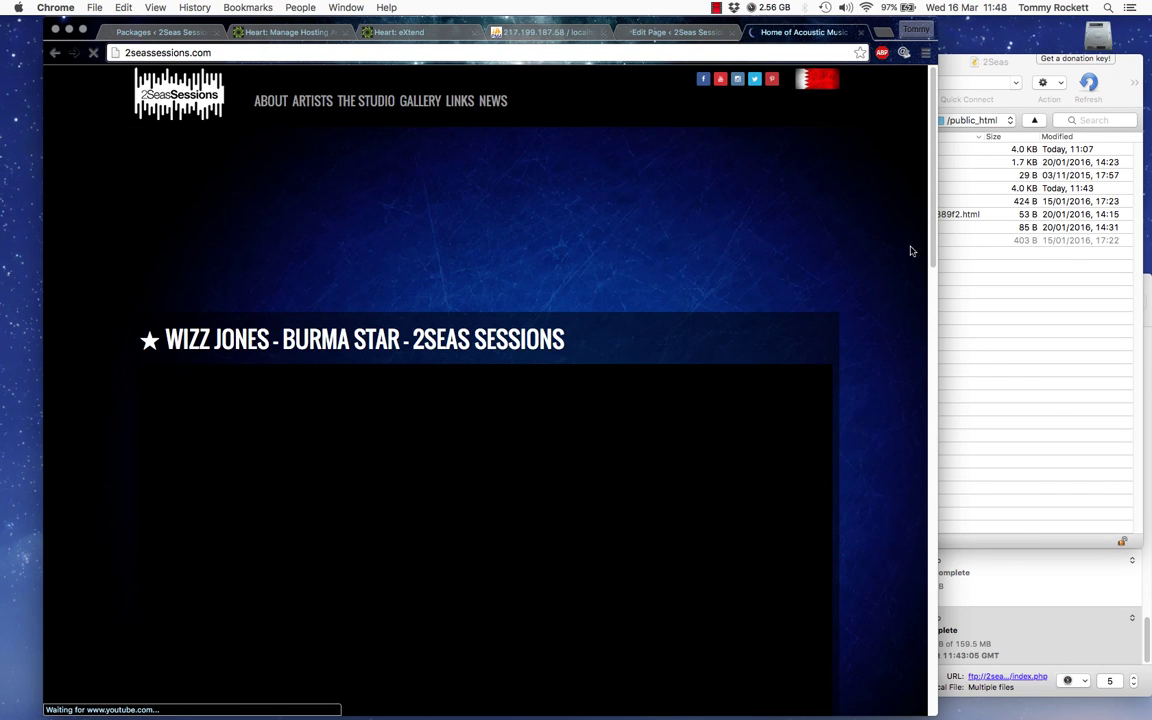
pyautogui.scroll(-5, 919, 229)
pyautogui.scroll(-5, 919, 229)
pyautogui.scroll(-5, 919, 229)
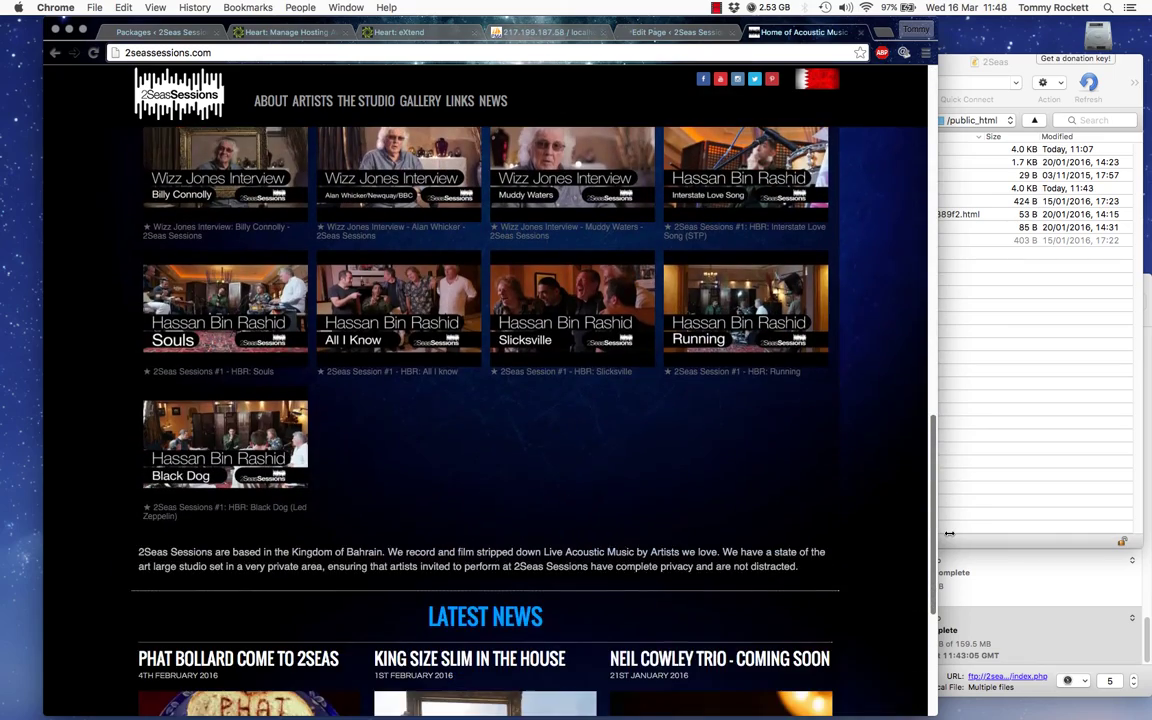
pyautogui.scroll(3, 485, 400)
pyautogui.scroll(10, 485, 400)
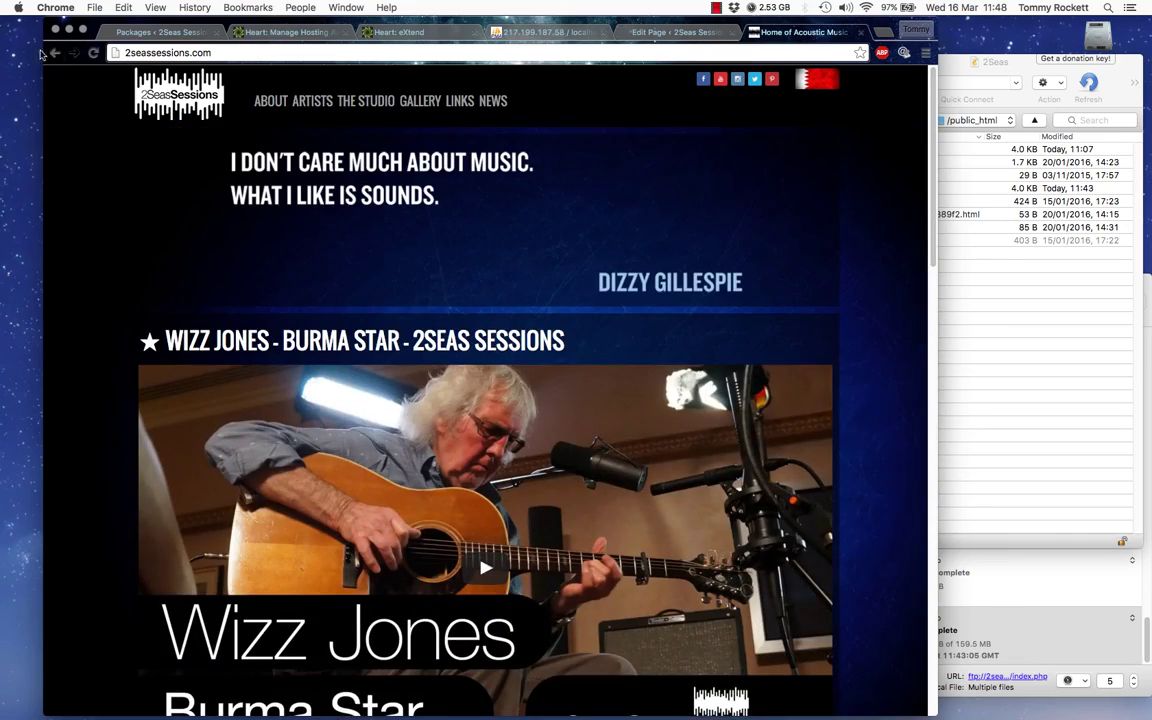
# Go back to the /newsite front page and nudge the browser window left.
pyautogui.click(52, 54)
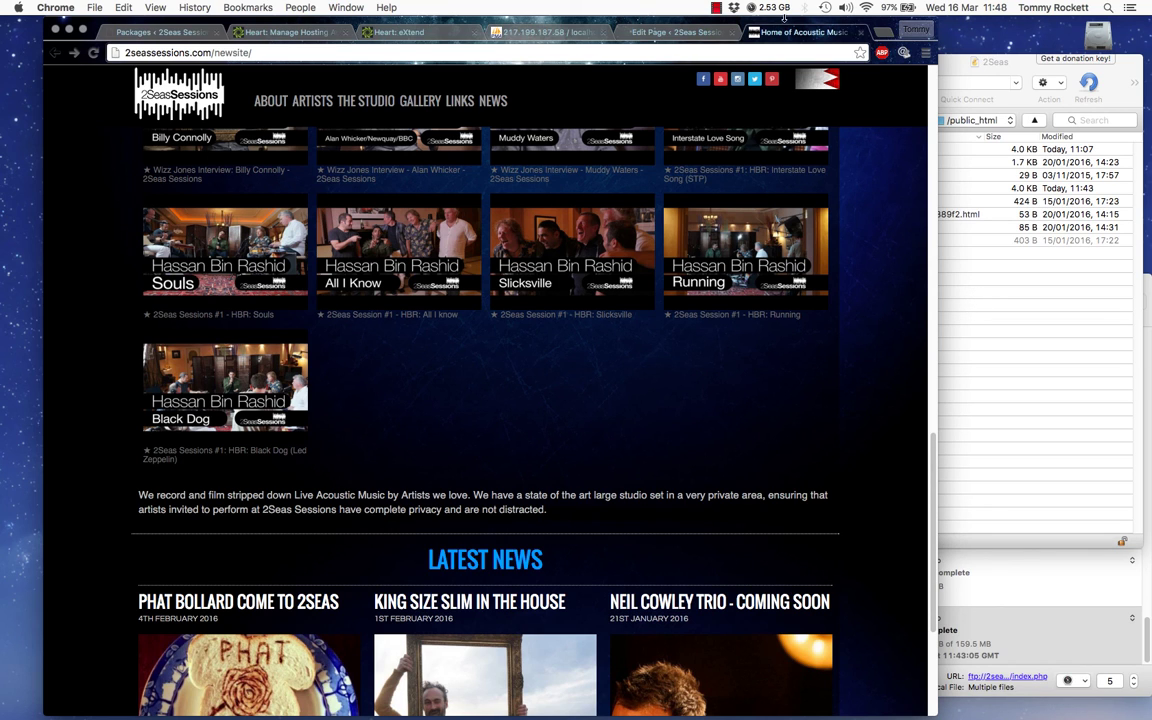
pyautogui.moveTo(833, 22); pyautogui.dragTo(793, 22)
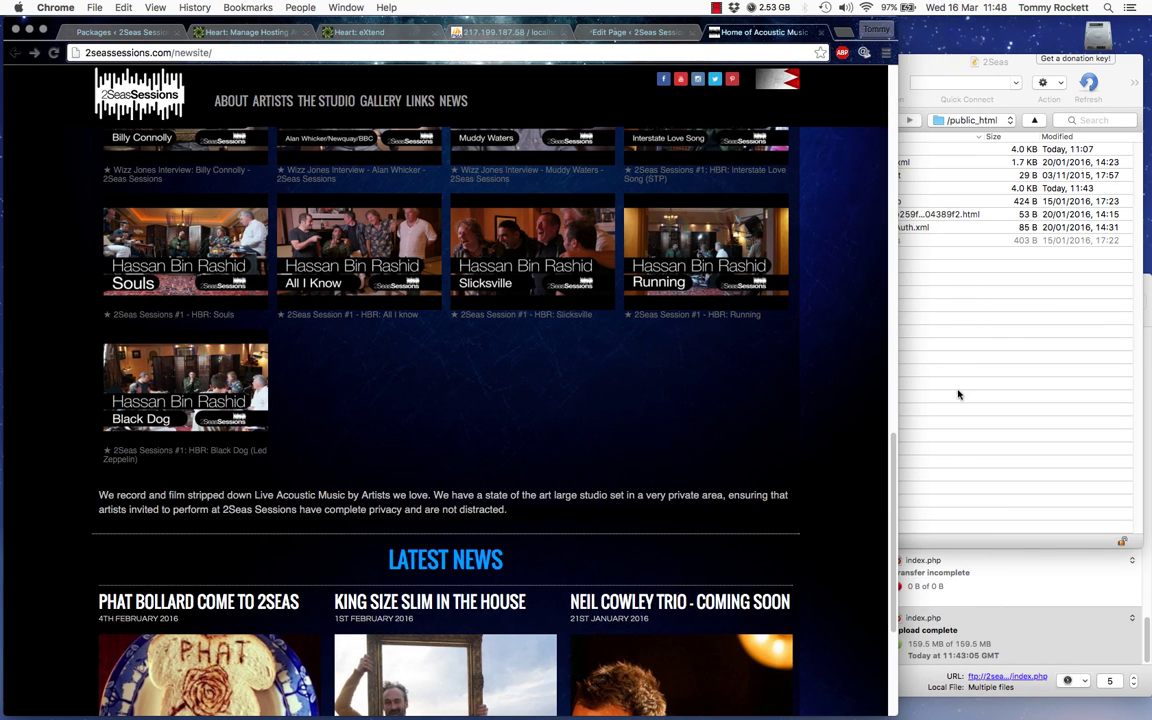